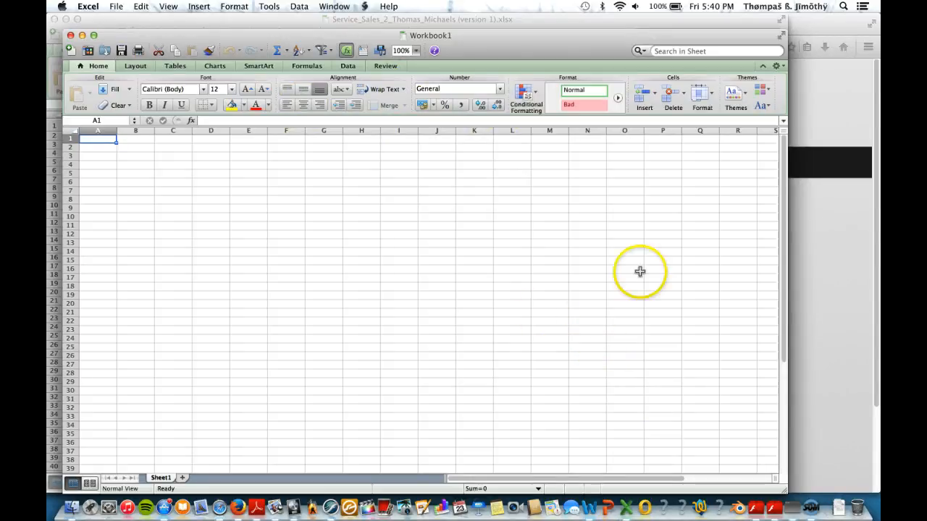
Enlarge the workbook window to fill the screen and add a second worksheet, leaving Sheet2 active.
click(93, 35)
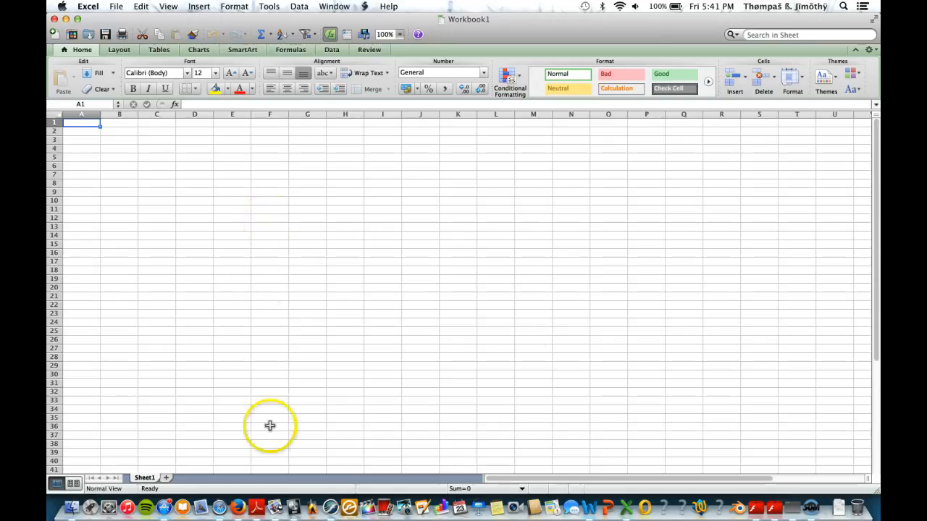
click(167, 479)
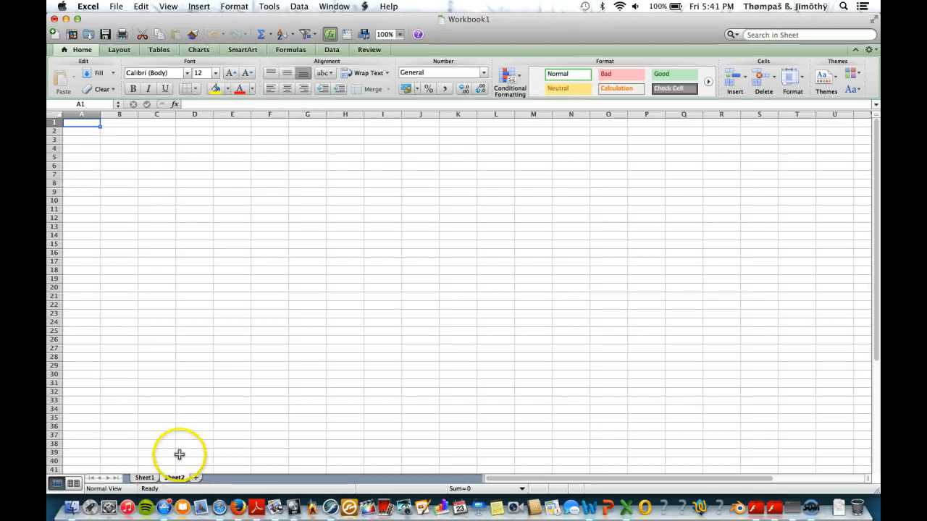
click(147, 478)
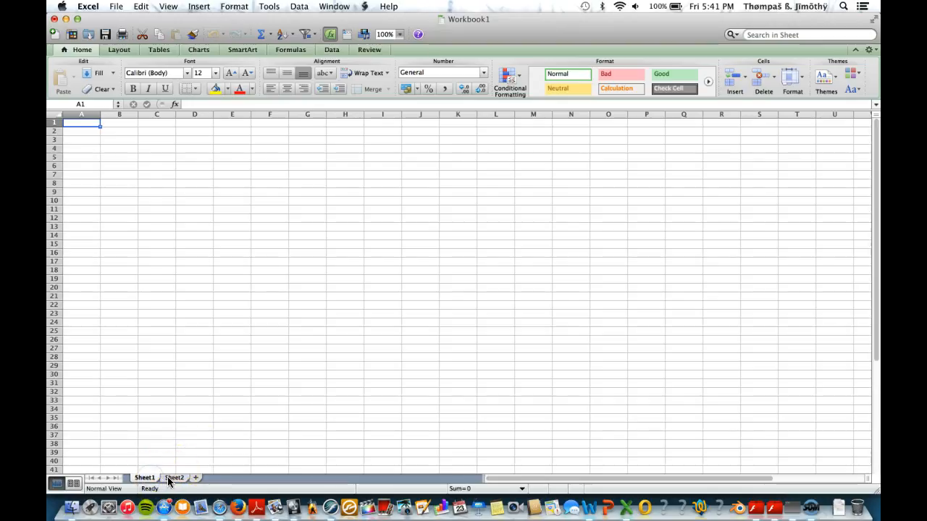
click(171, 479)
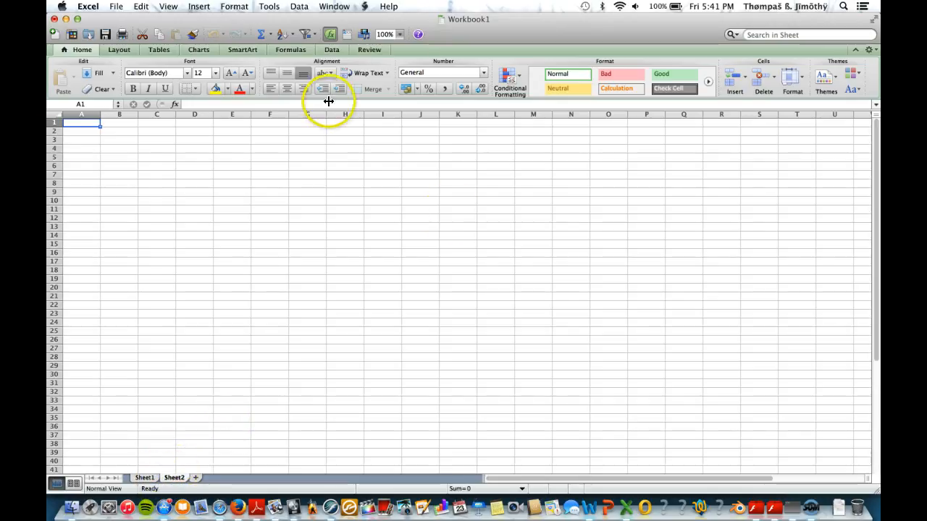
click(88, 161)
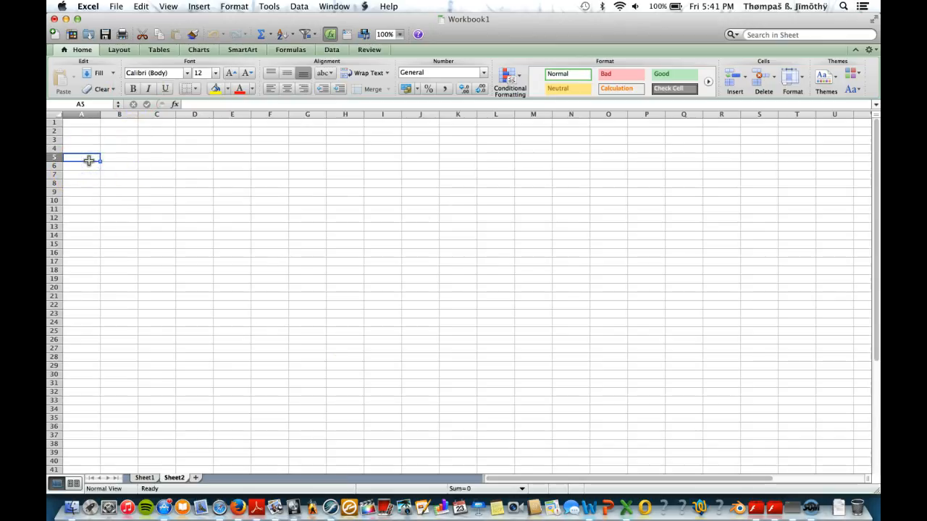
key(Right)
key(Right)
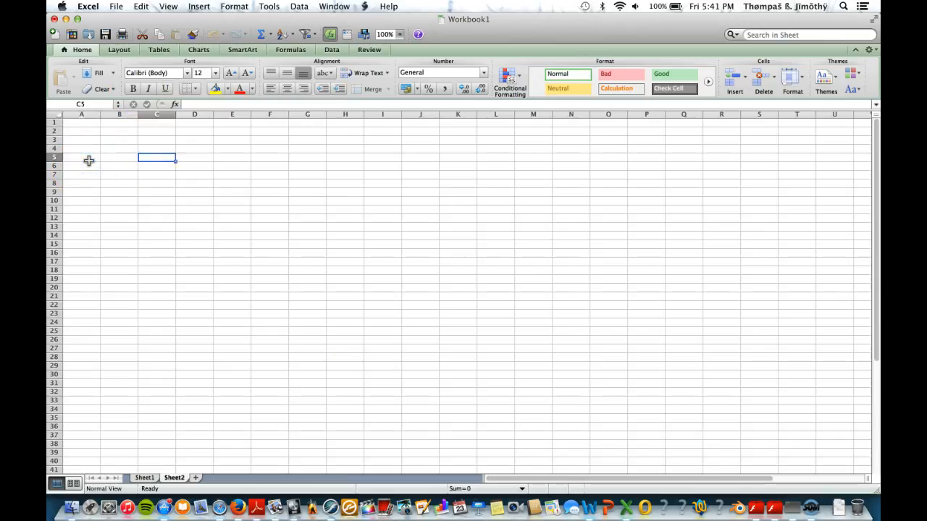
key(Down)
key(Up)
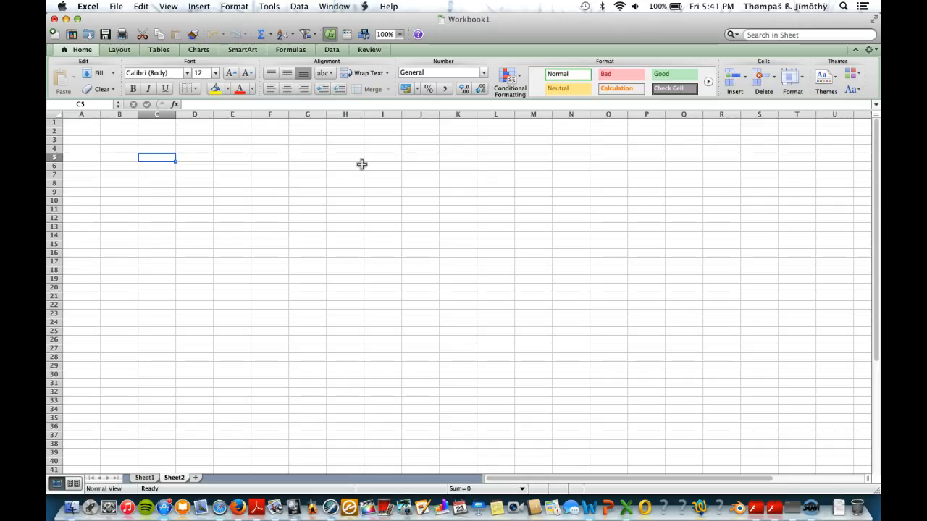
Enter the title "RipCity Digital Customer Orders" in cell A1 of Sheet2.
click(87, 122)
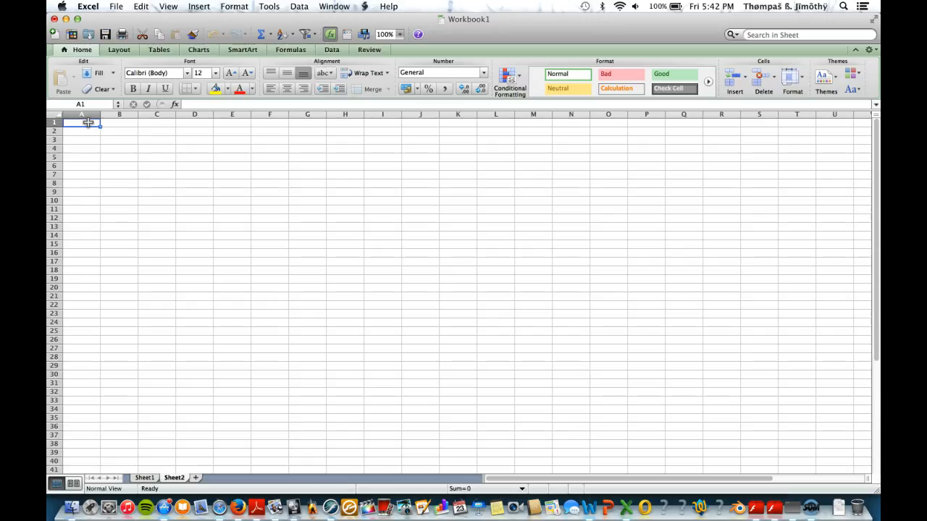
text(RipCity)
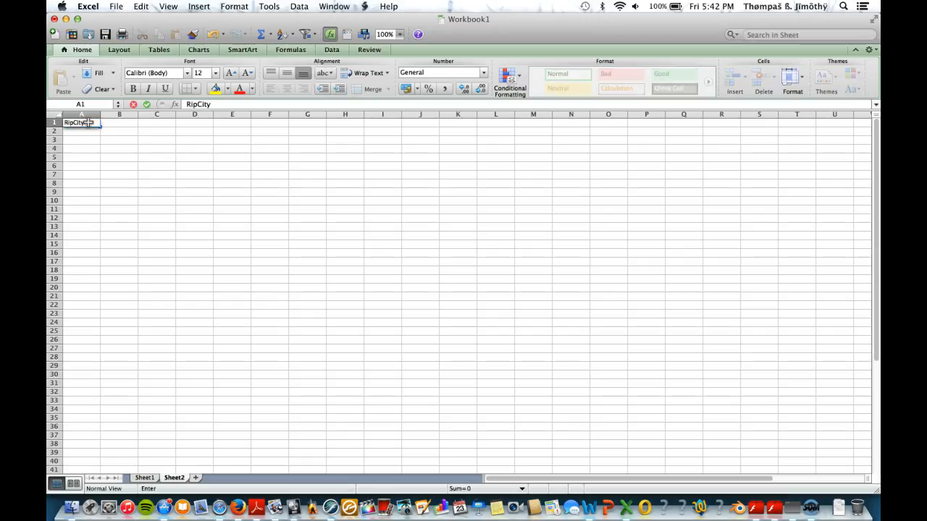
text( Digital Custome)
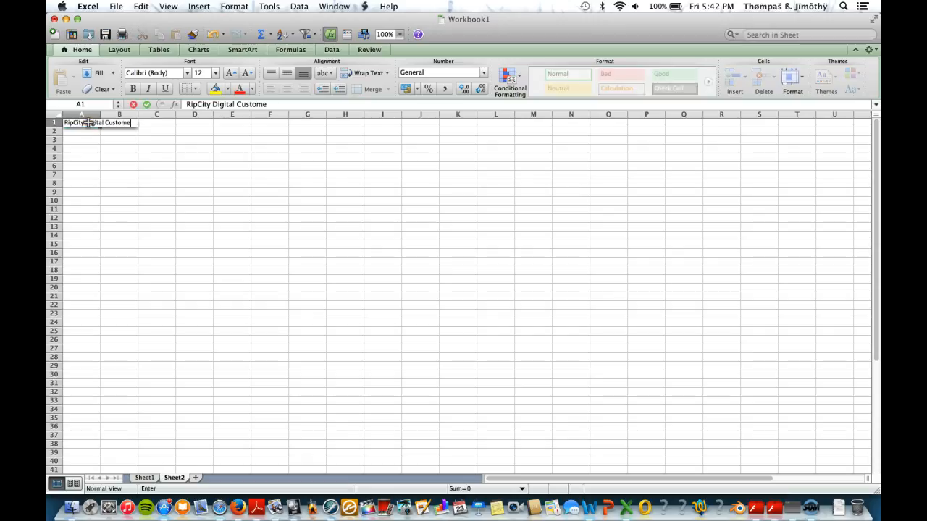
text(r Orders)
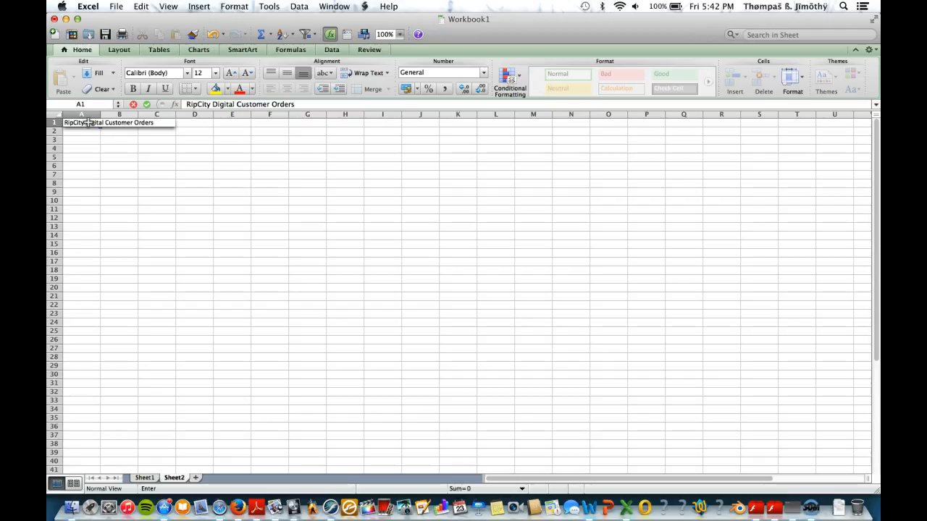
key(Return)
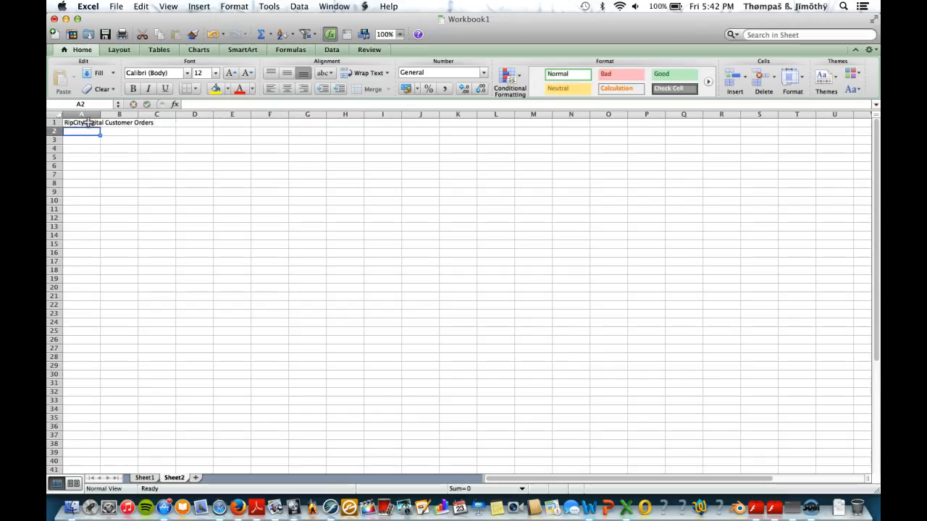
Enter the label "Author" in cell A3 and the author's full name in cell B3.
key(Return)
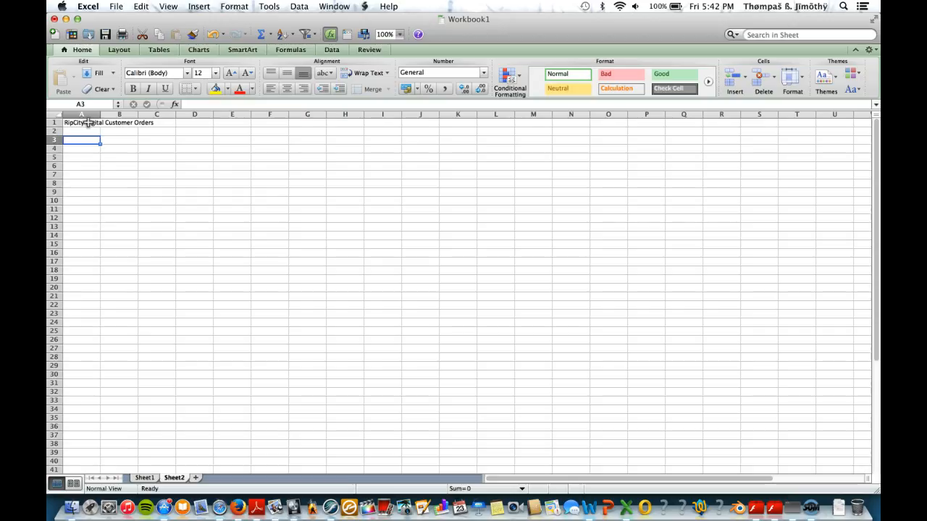
text(Autho)
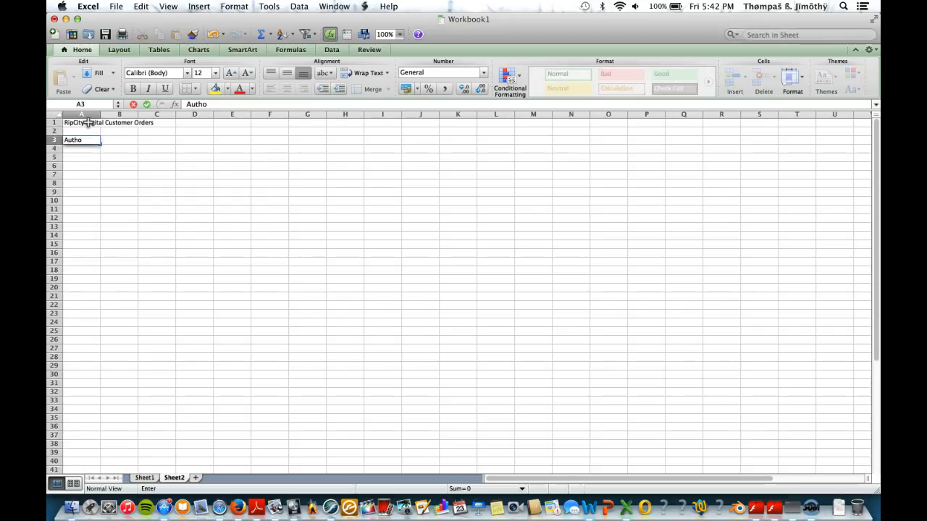
text(r)
key(Tab)
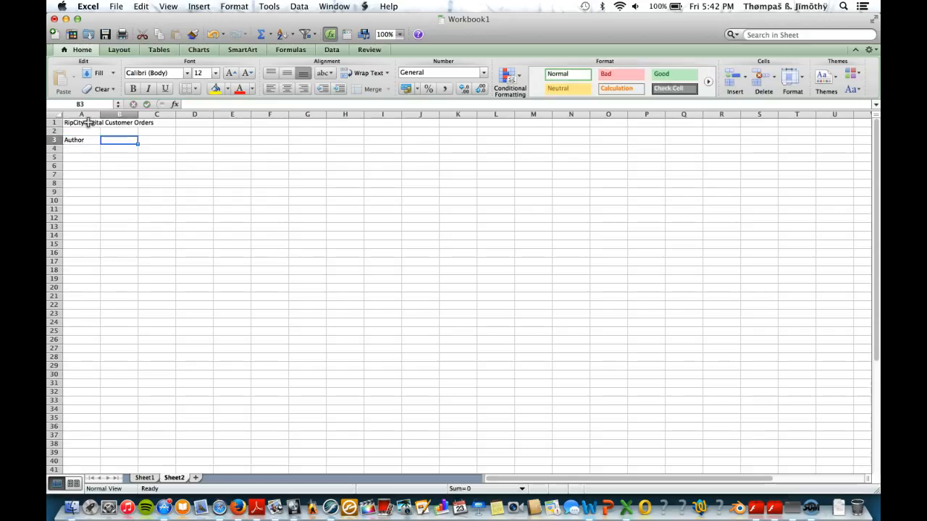
text(Je)
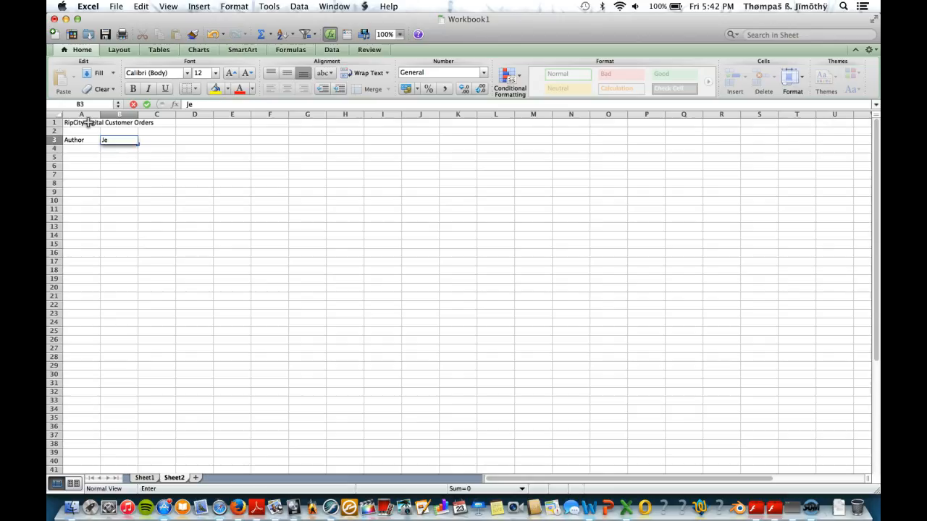
text(nny Michaels)
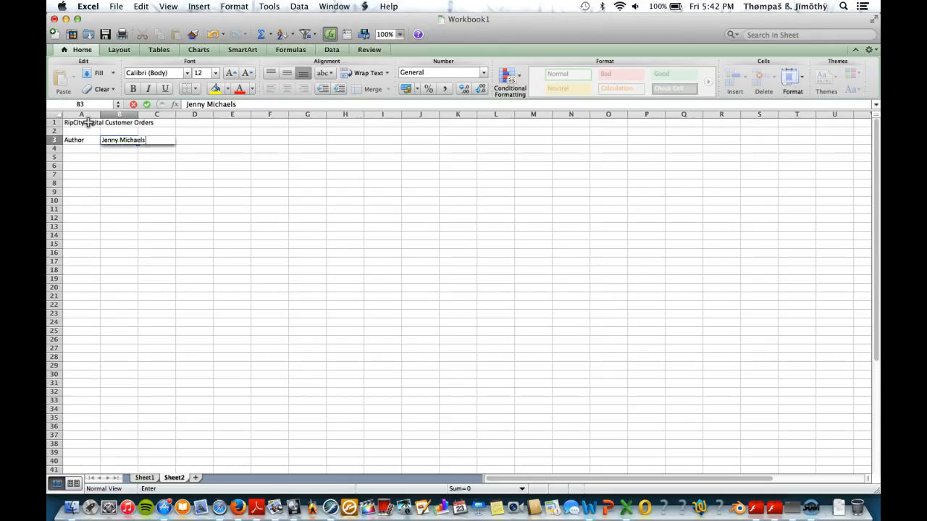
key(Return)
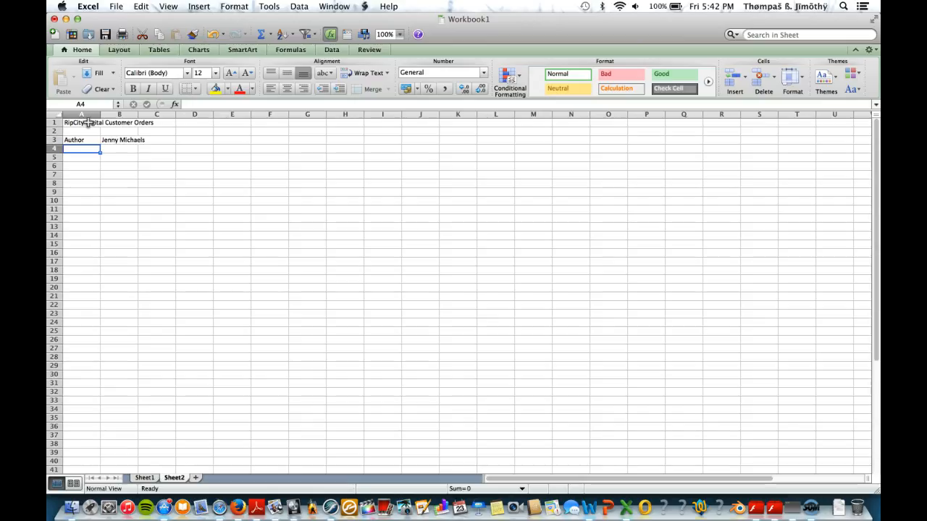
Enter the label "Date" in cell A4 and leave cell B4 blank.
text(Date)
key(Tab)
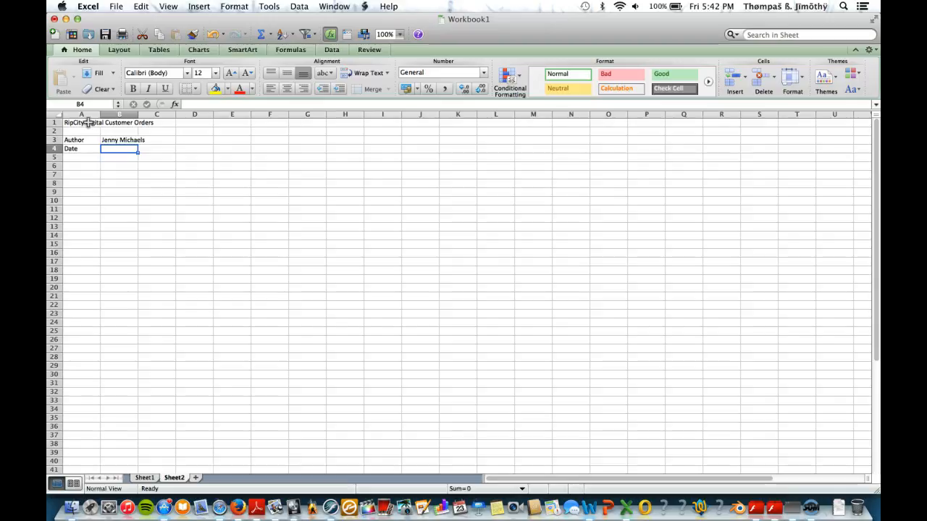
key(Return)
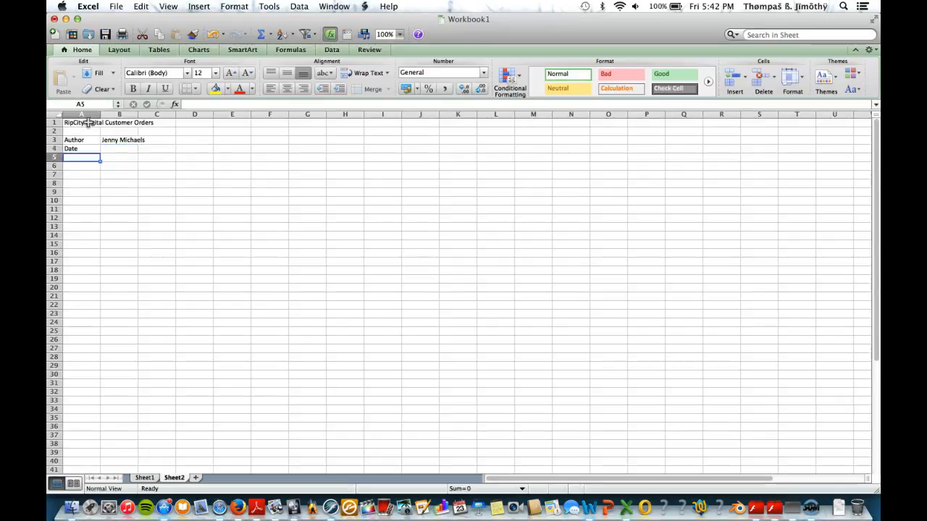
Enter the label "Purpose" in cell A5 and "To record orders from RipCity Digital Customers" in cell B5.
text(Purpose)
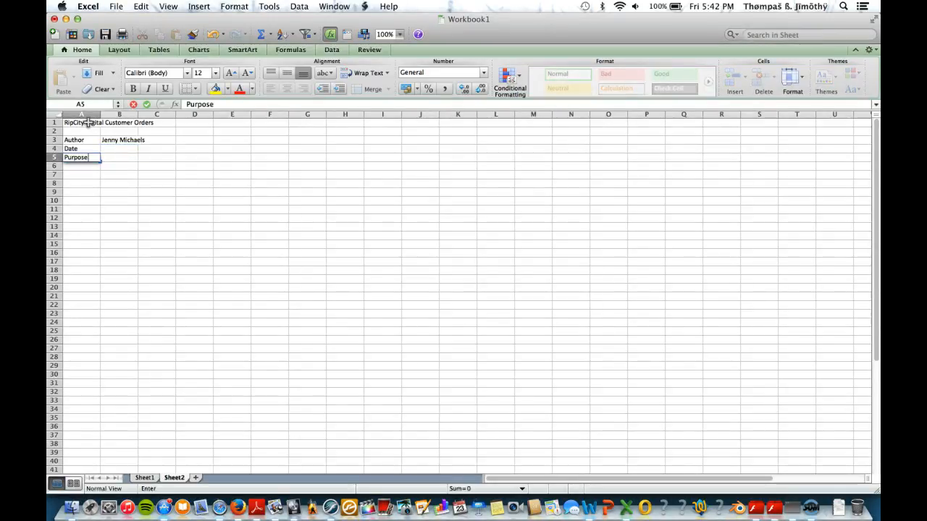
key(Tab)
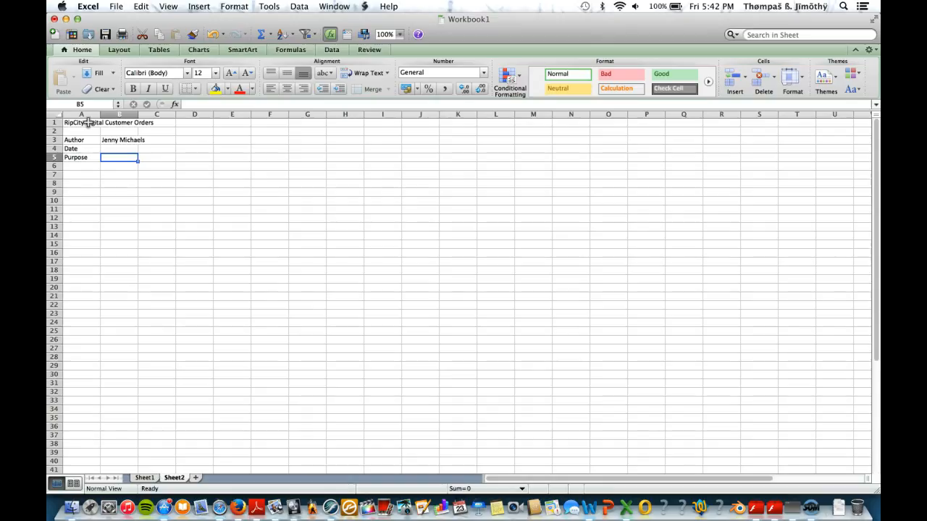
text(To record)
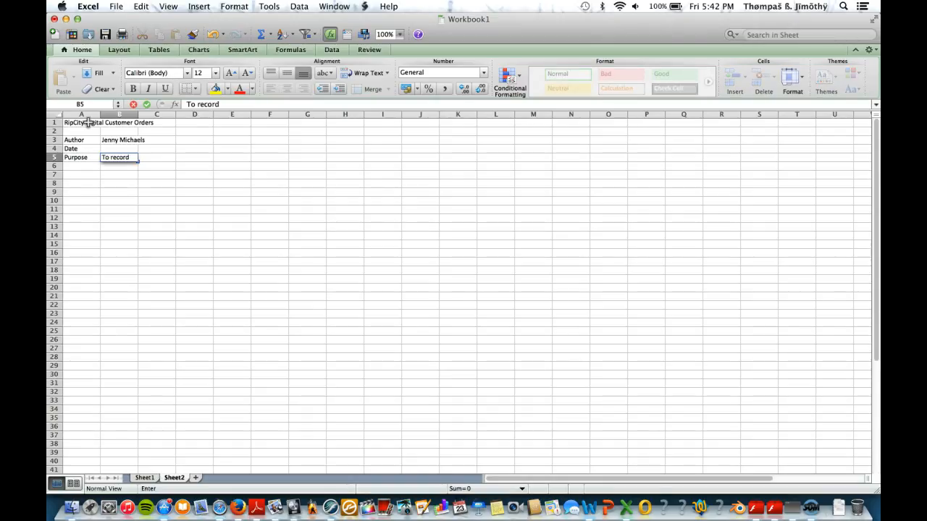
text( orders from)
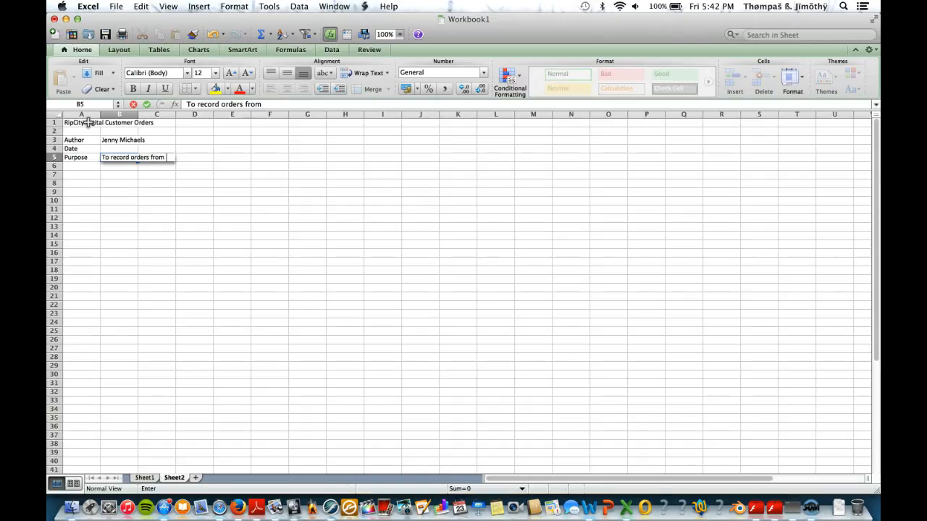
text( RipCity Dig)
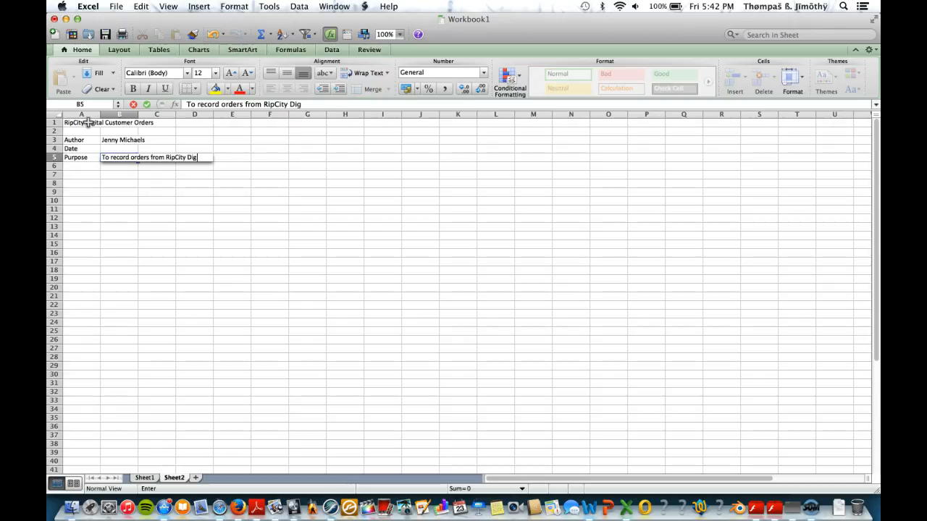
text(ital Customers)
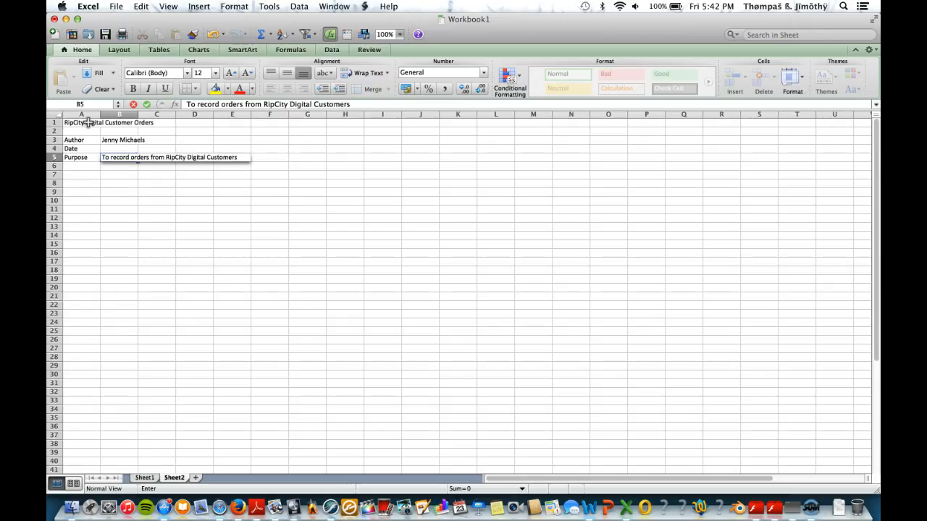
key(Return)
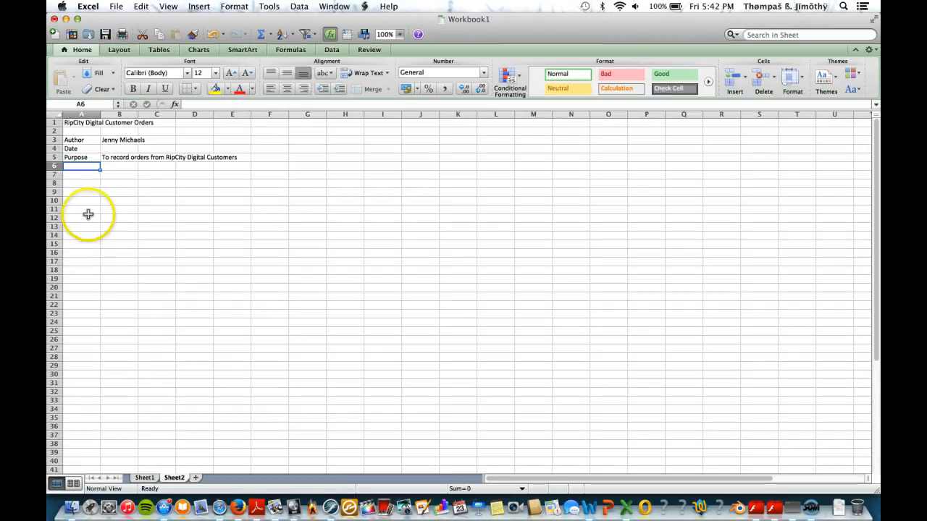
On Sheet1, enter the column headings "Last", "First", "ddress" and "Date" in cells A1 to D1.
click(143, 479)
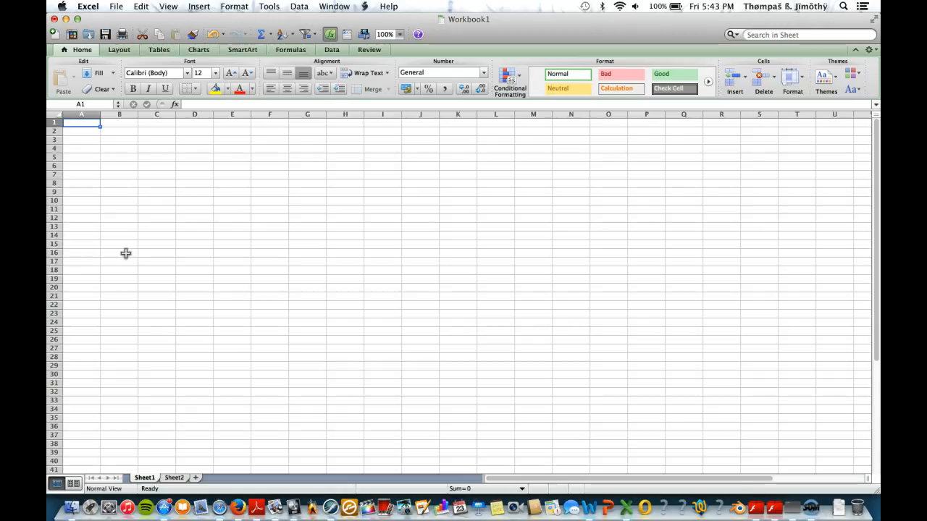
text(Last)
key(Tab)
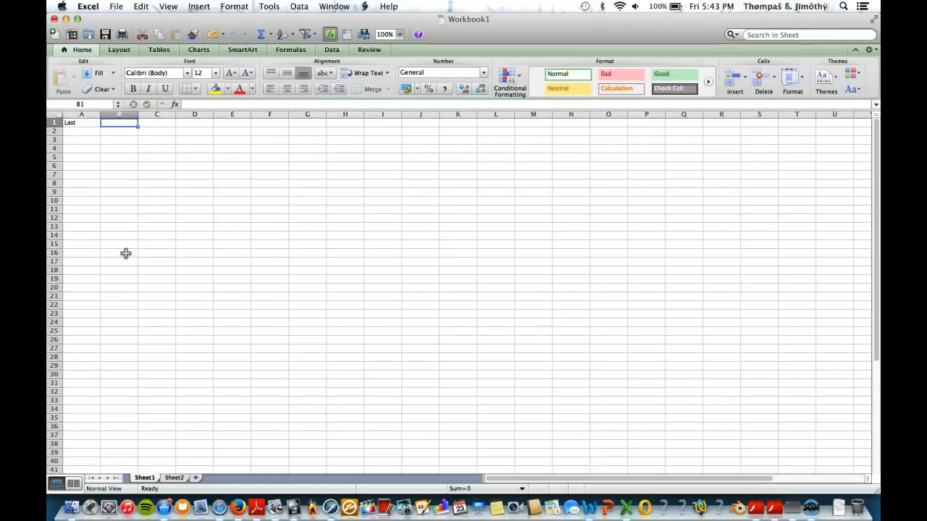
text(First)
key(Tab)
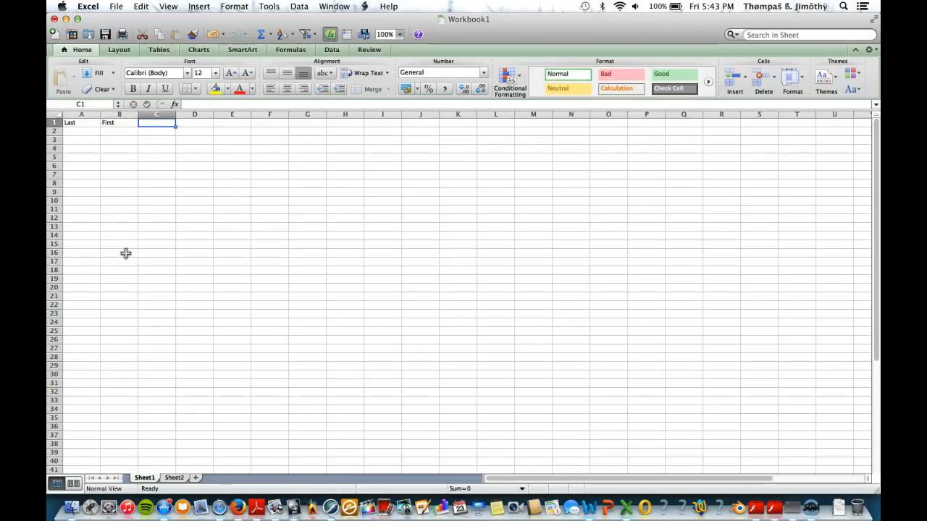
text(ddress)
key(Tab)
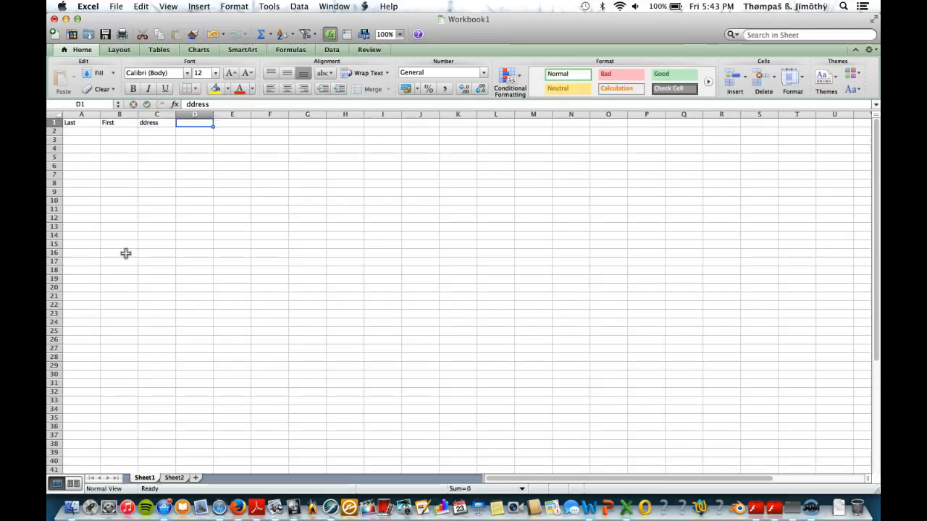
text(Date)
key(Tab)
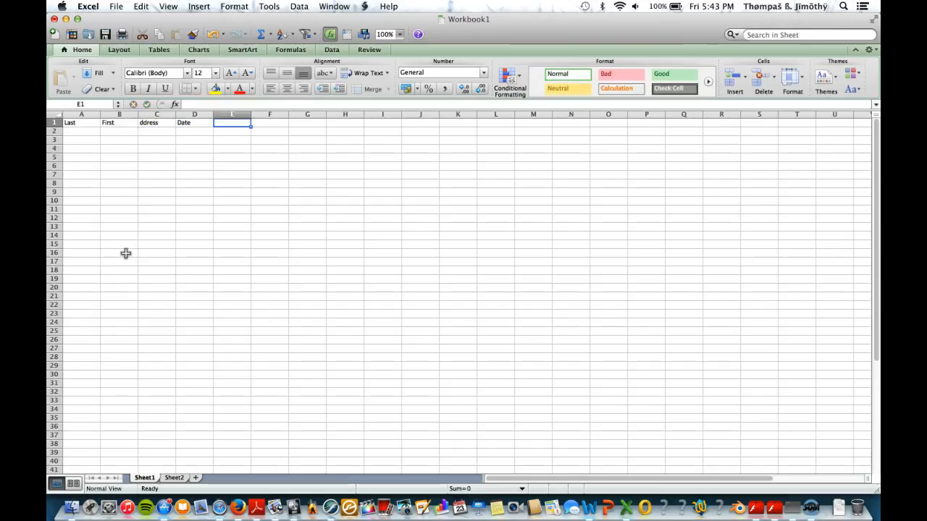
Correct the misspelled heading in cell C1 to "Address" and return to the empty cell E1.
key(Left)
key(Left)
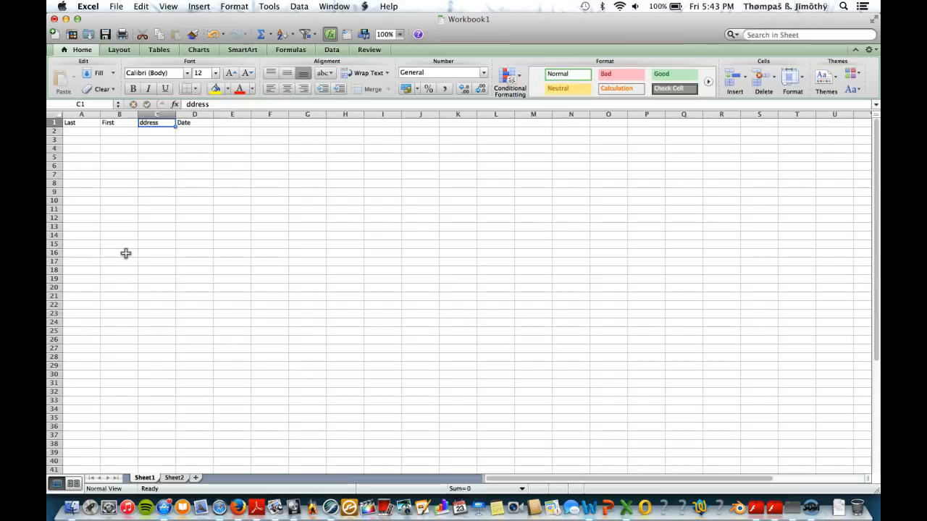
key(Delete)
text(Address)
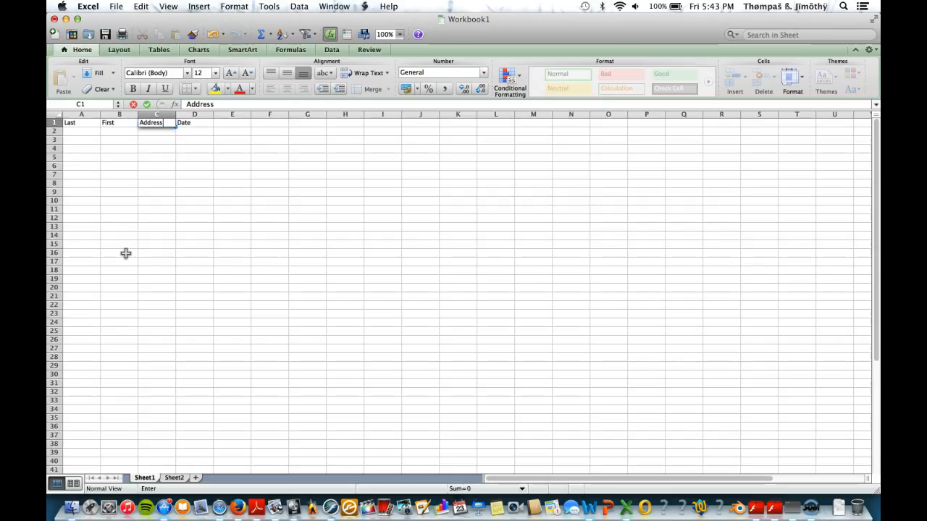
key(Tab)
key(Tab)
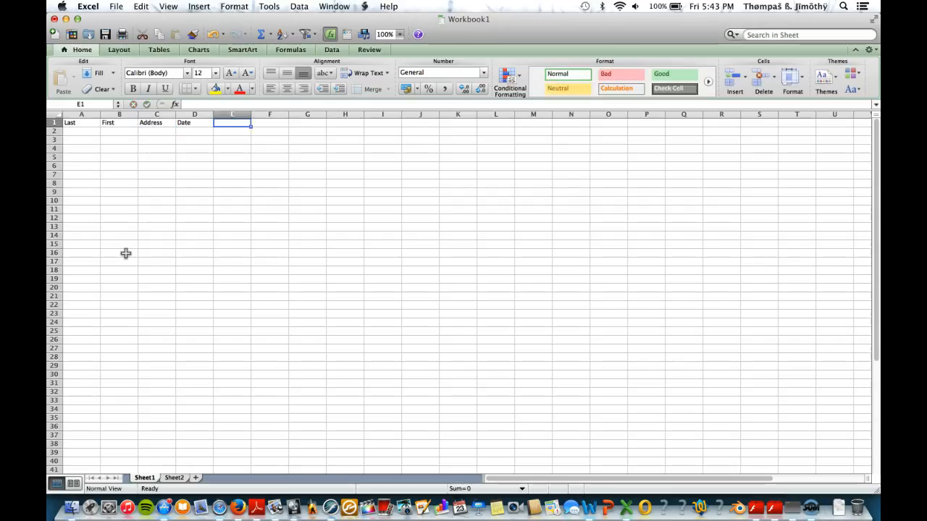
Enter the column headings "DVDs" in cell E1 and "Pricer per DVD" in cell F1.
text(DVS)
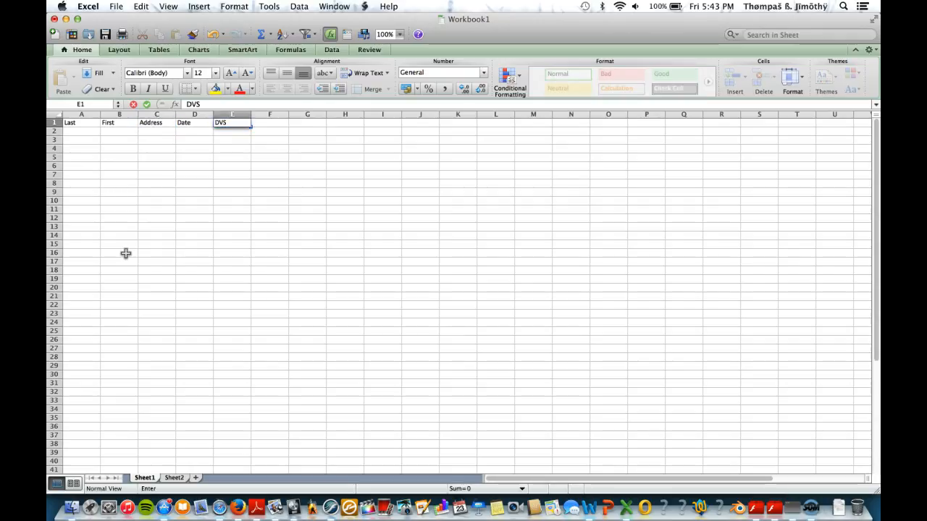
text(Ds)
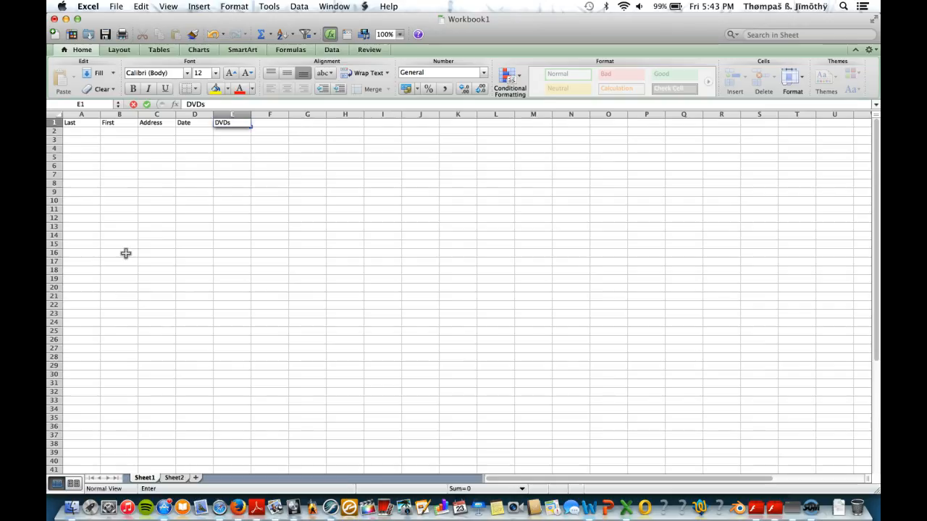
key(Tab)
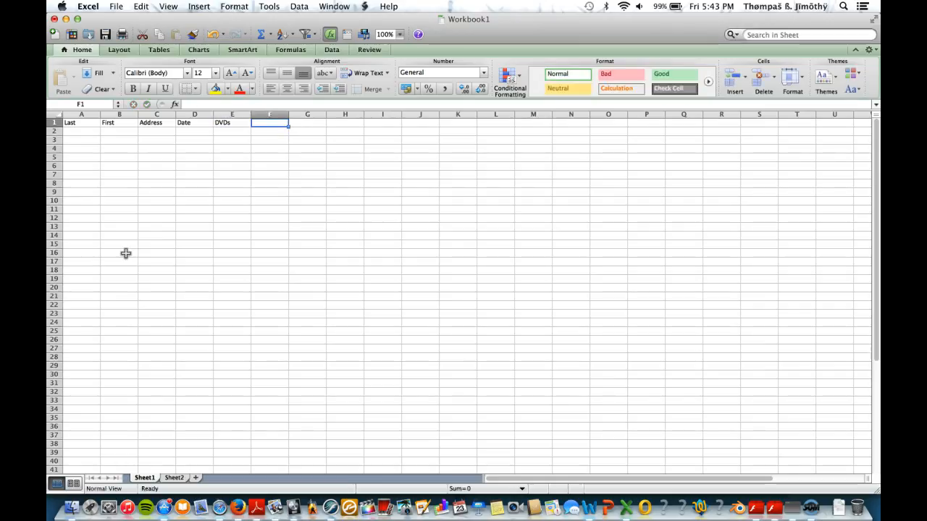
text(Pricer perDV)
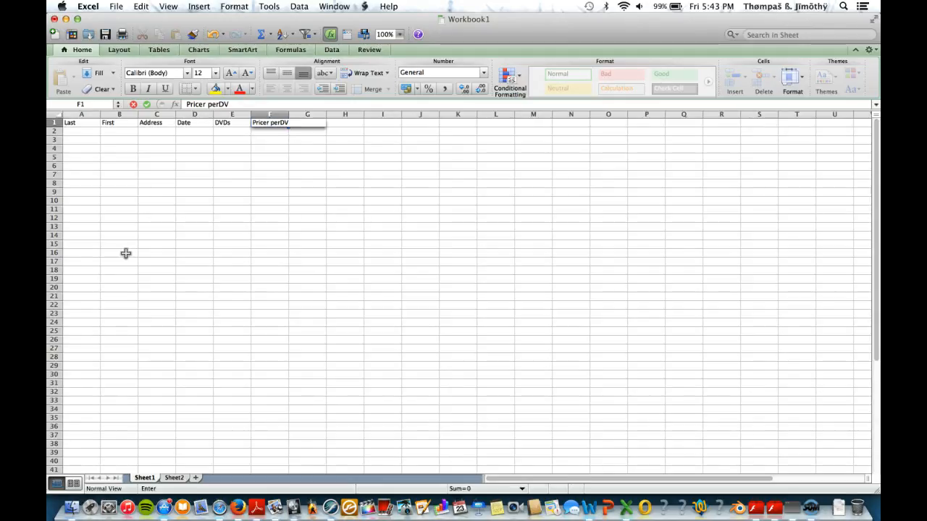
text(D)
key(BackSpace)
key(BackSpace)
key(BackSpace)
text(DVD)
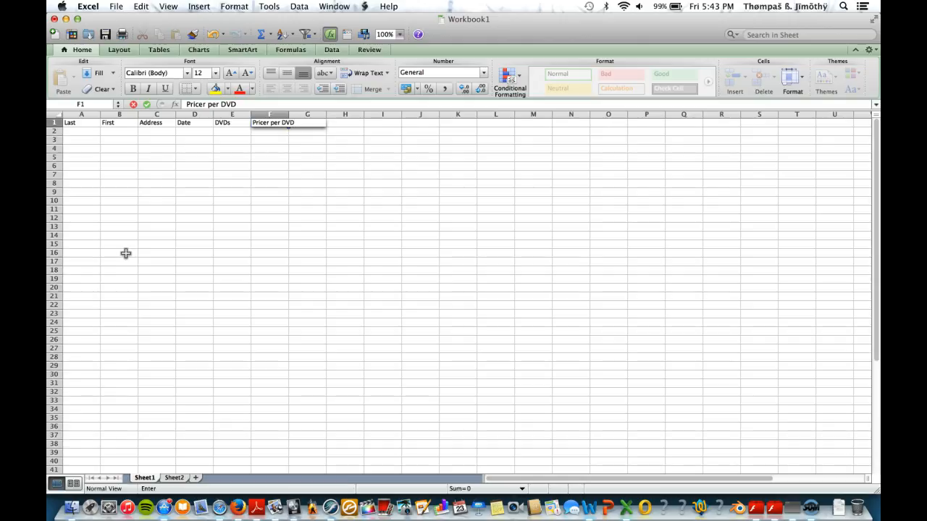
key(Return)
Enter the first customer's last name in cell A2 and first name in cell B2.
key(Left)
key(Left)
key(Left)
key(Left)
key(Left)
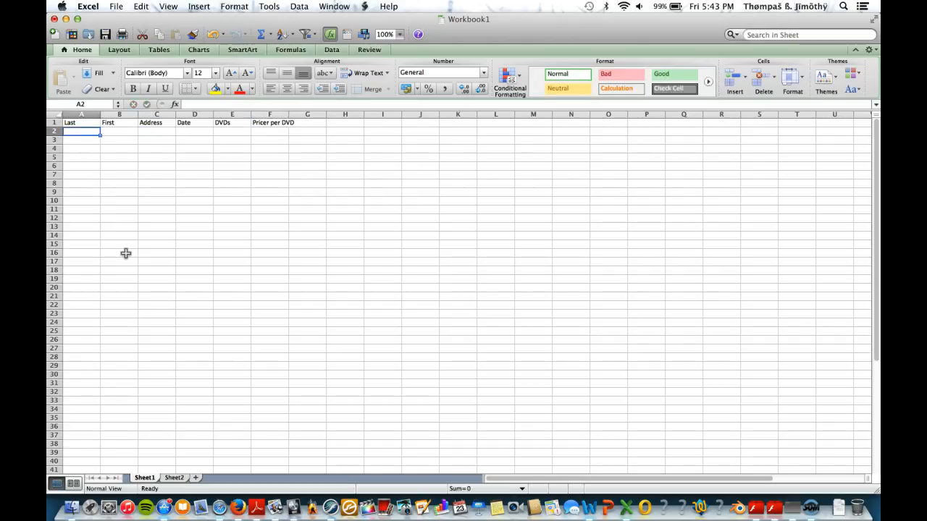
text(Dawes)
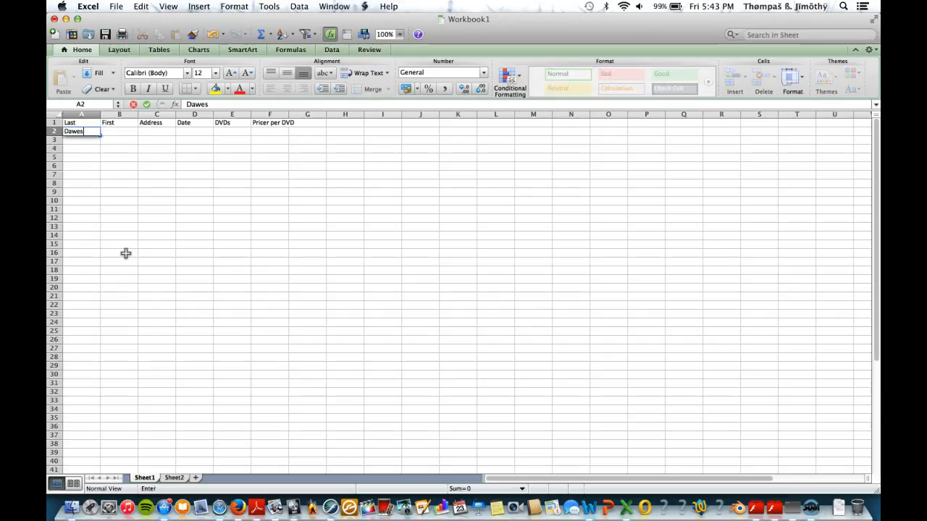
key(Tab)
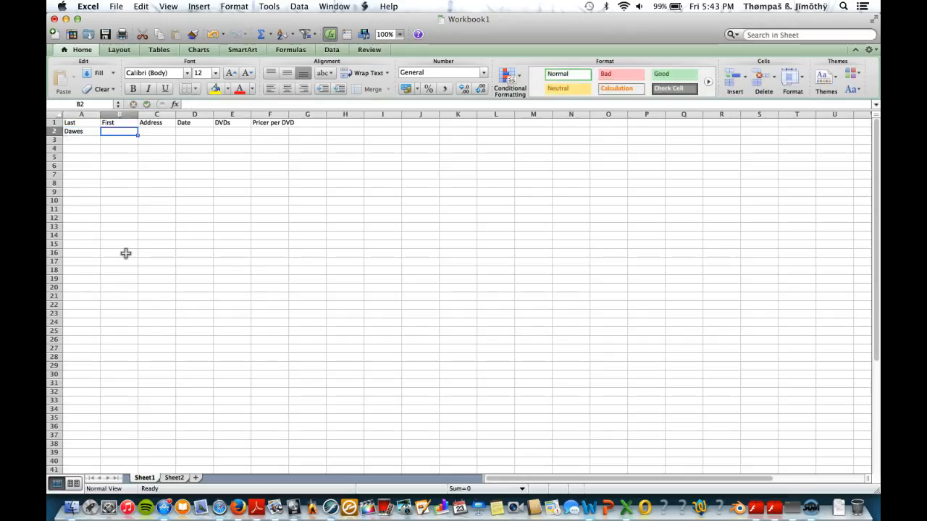
text(Gregory)
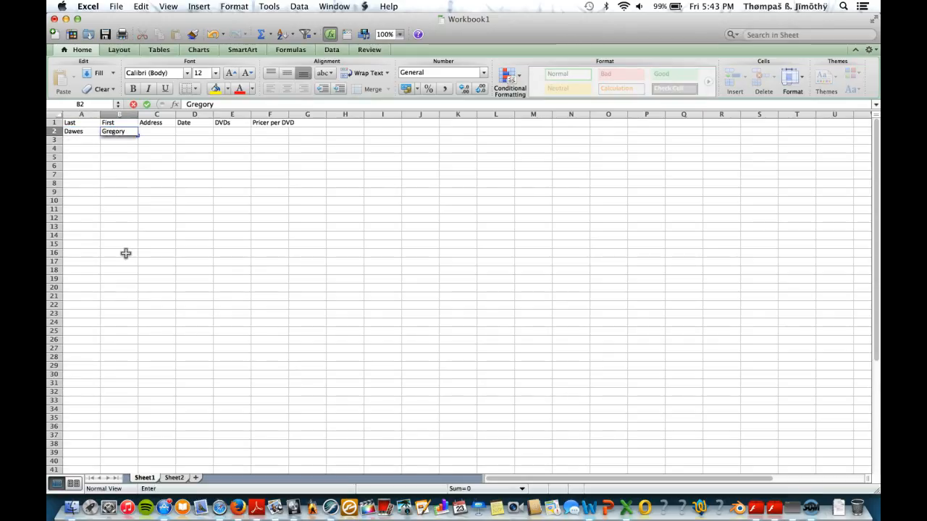
key(Tab)
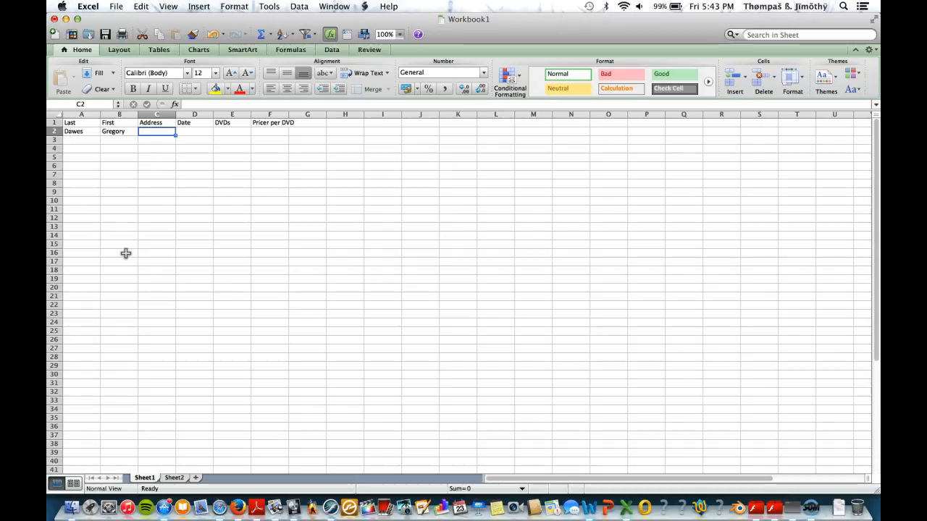
Enter the customer's street address in cell C2 and try to extend it by editing the cell contents.
text(402 Elm)
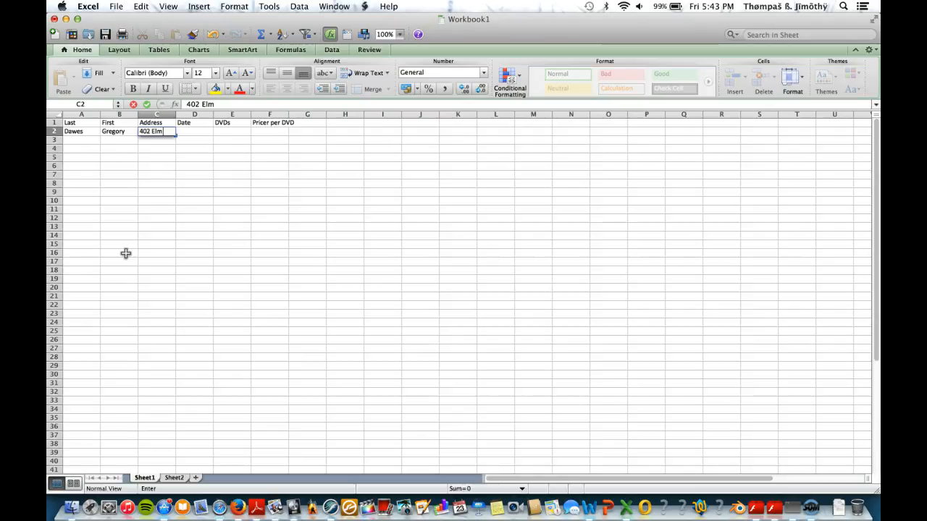
text( St)
key(Return)
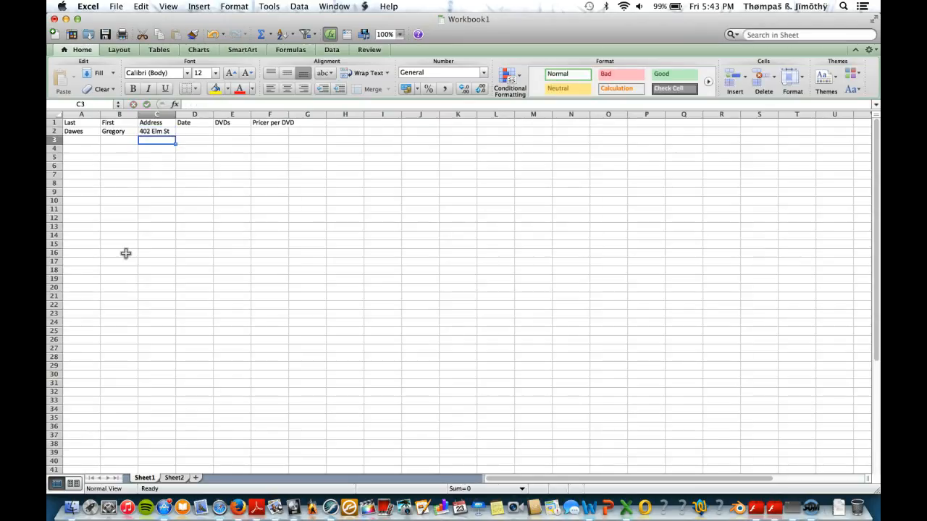
key(Up)
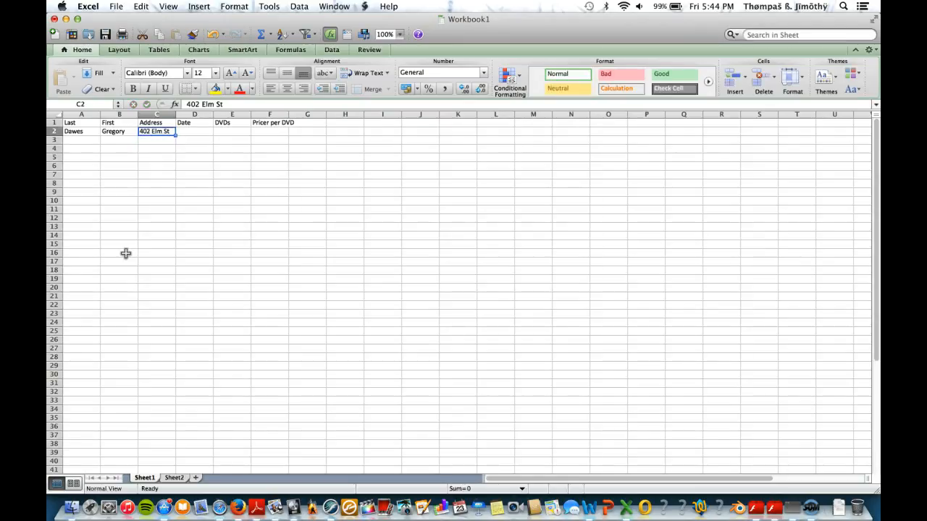
click(229, 106)
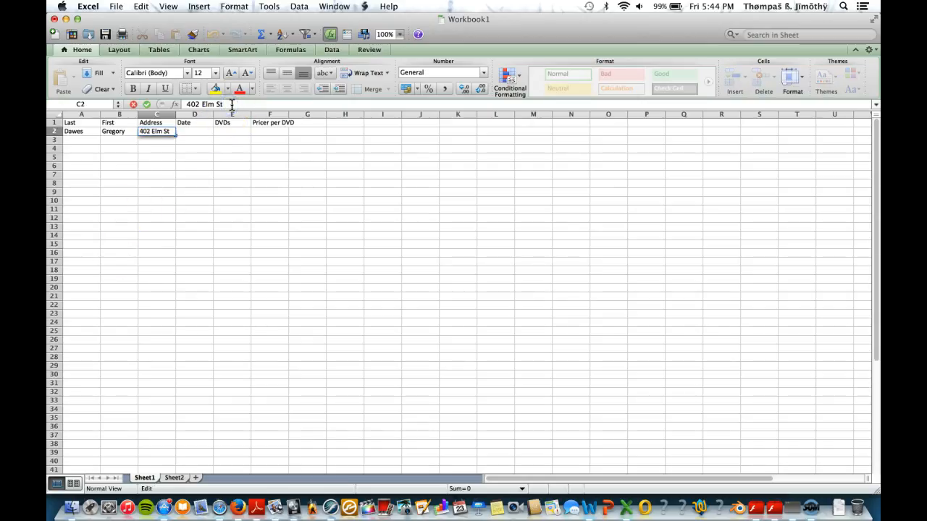
key(Return)
key(Up)
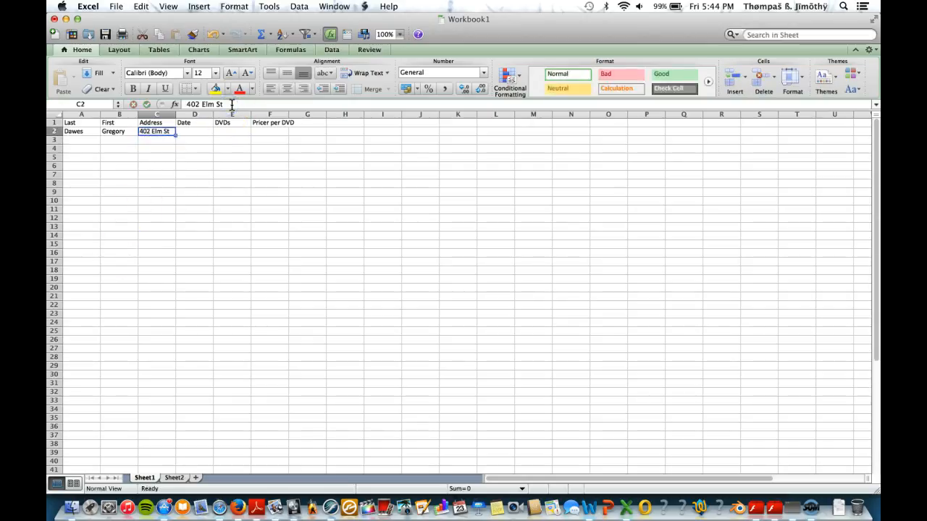
click(232, 104)
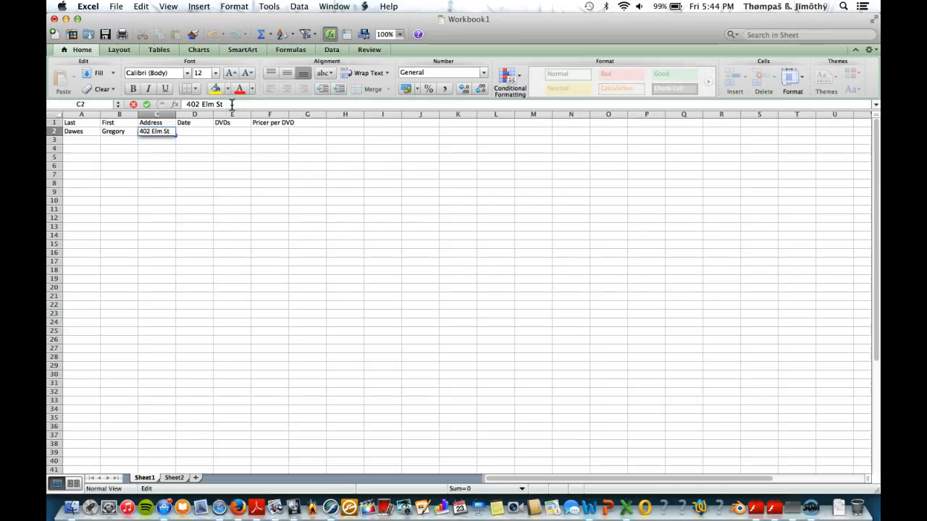
key(Escape)
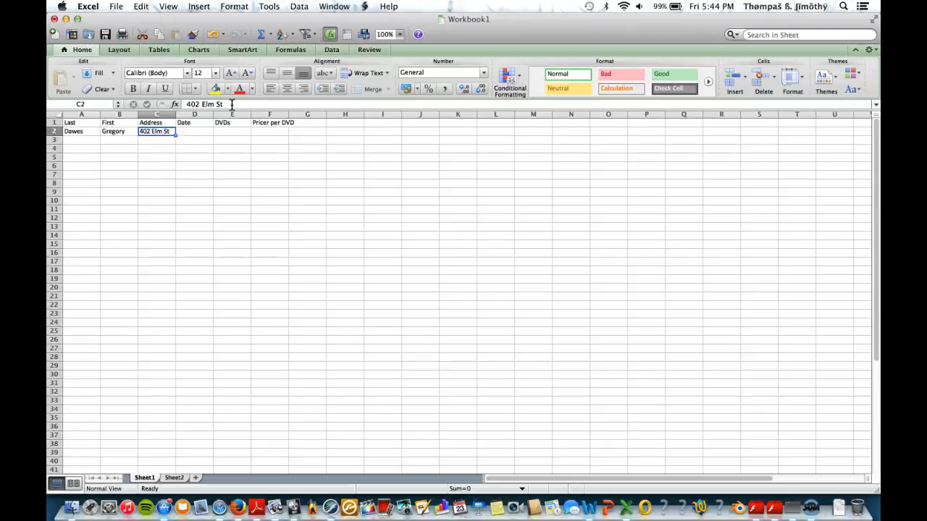
Replace the contents of cell C2 with the customer's city, state and ZIP code, and reopen the entry for editing at its beginning.
text(Me)
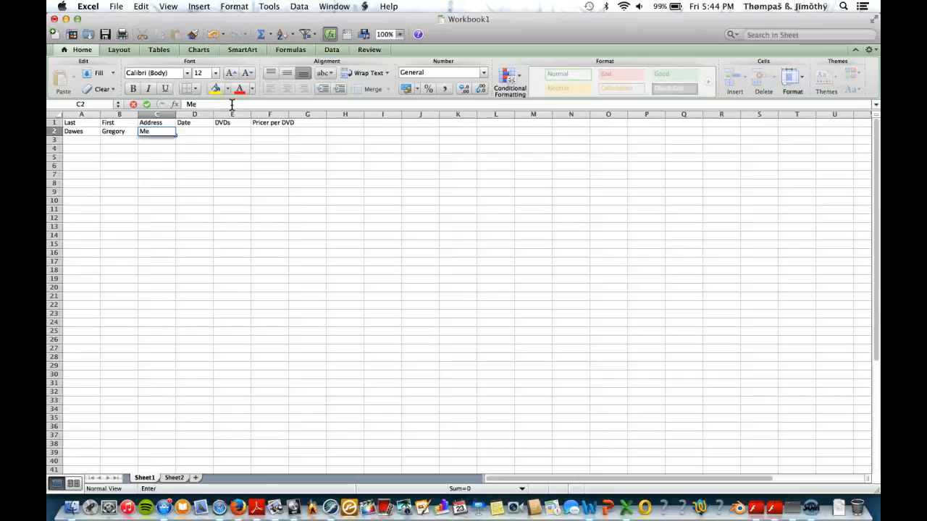
text(rrill, MI)
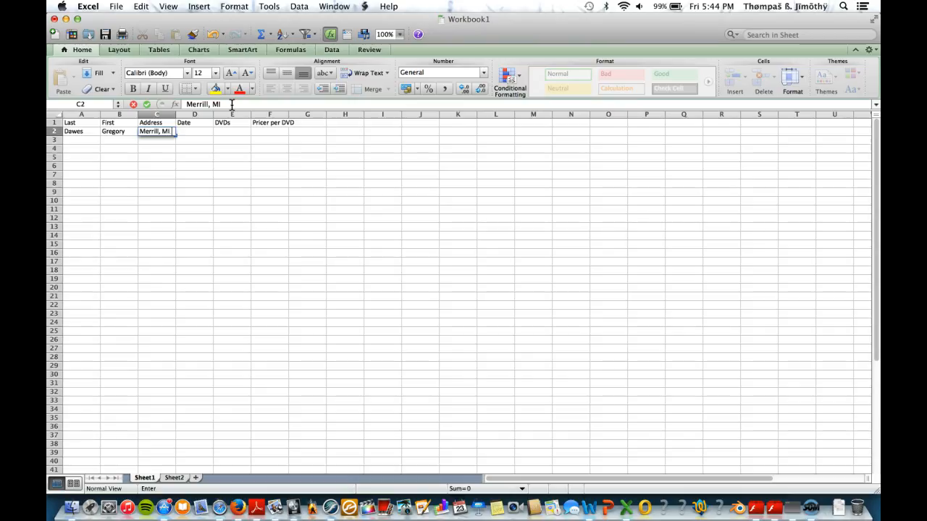
text( 48637)
key(Return)
key(Up)
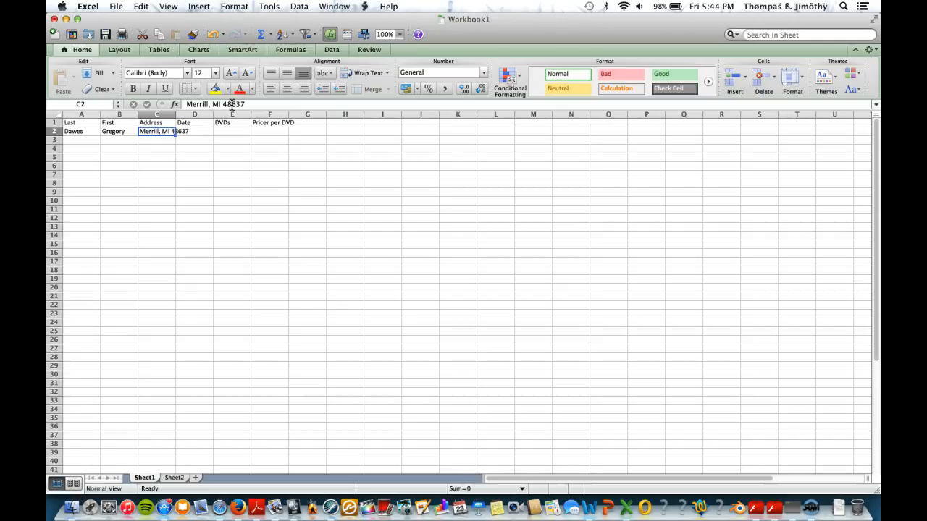
click(221, 107)
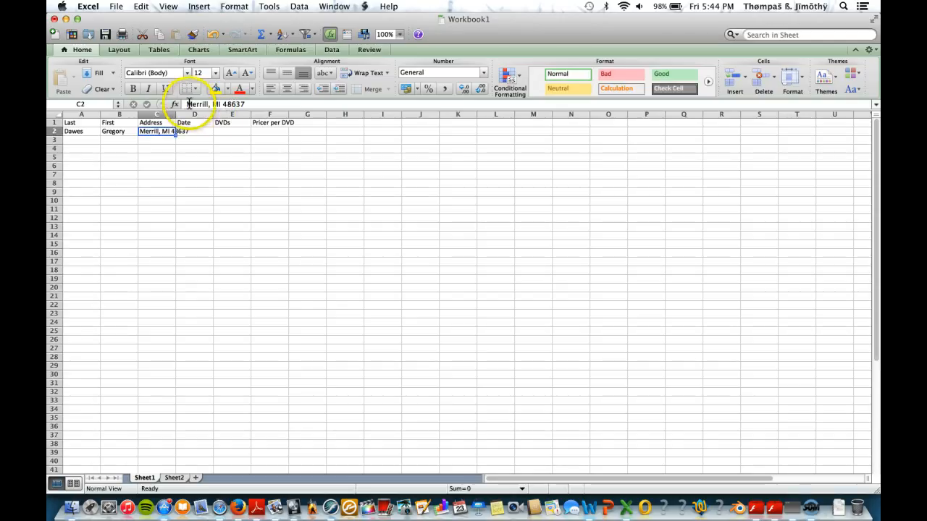
click(187, 105)
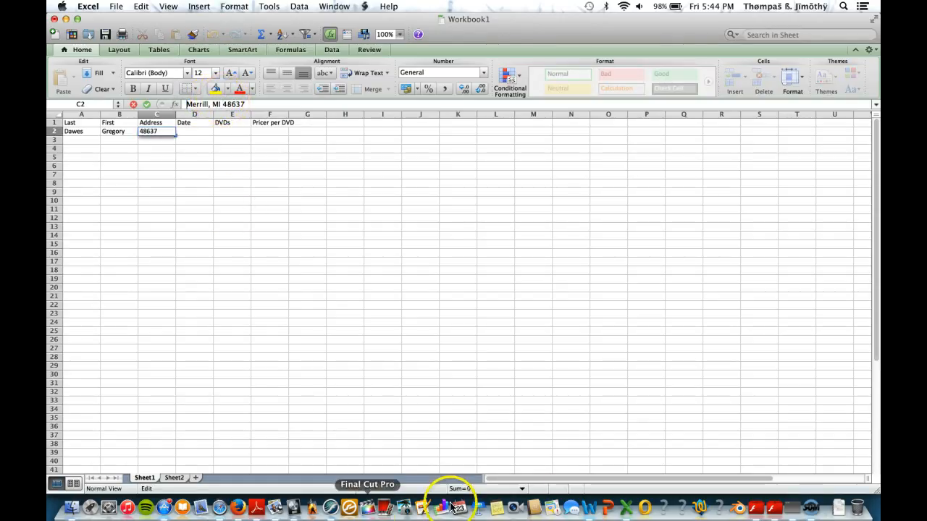
click(811, 508)
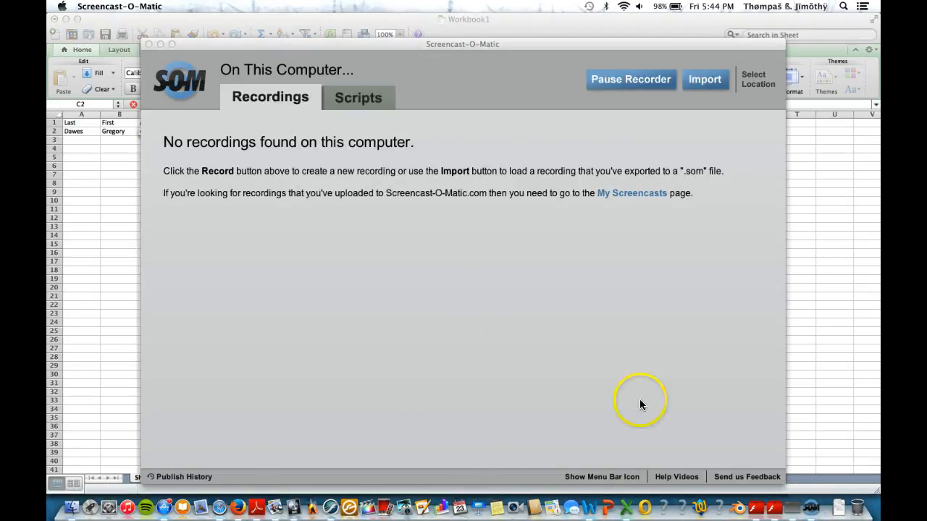
click(630, 79)
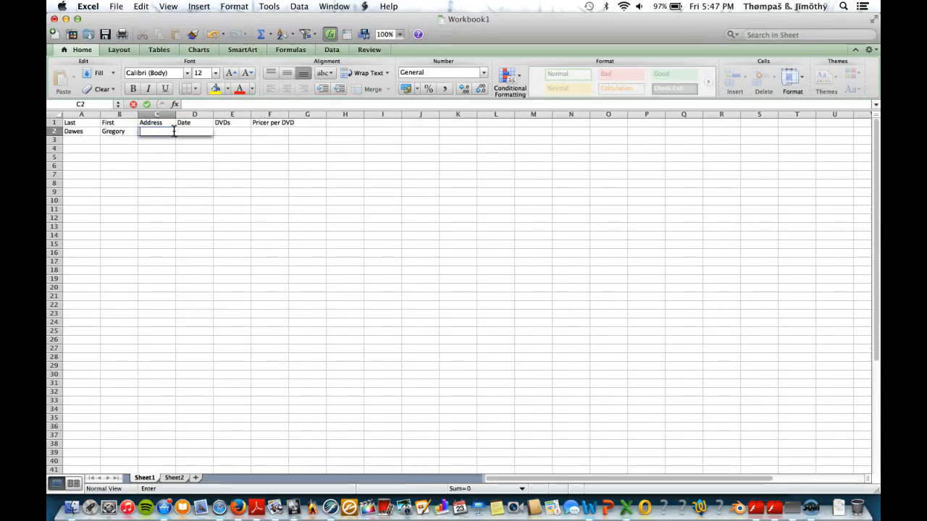
Enter the customer's address in cell C2, with a line break between the street and the city, state and ZIP code.
text(402 Elm St.)
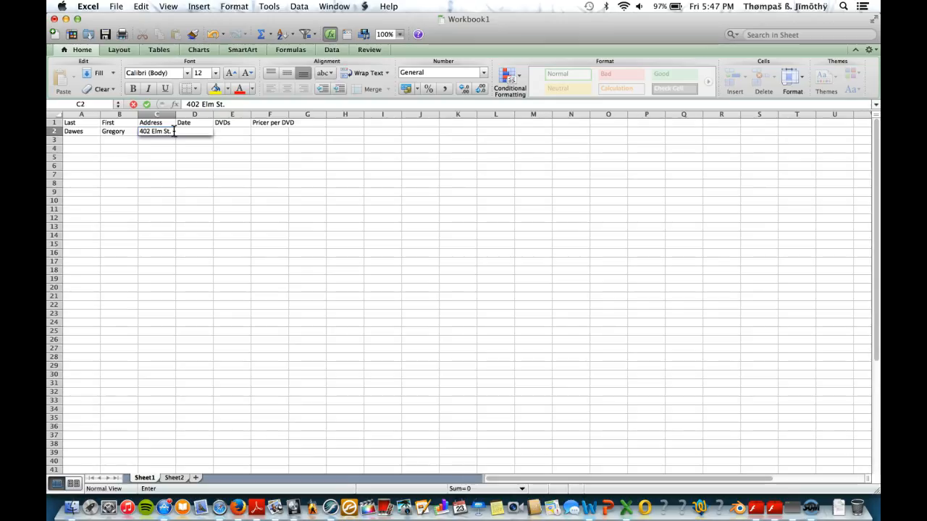
key(ctrl+alt+Return)
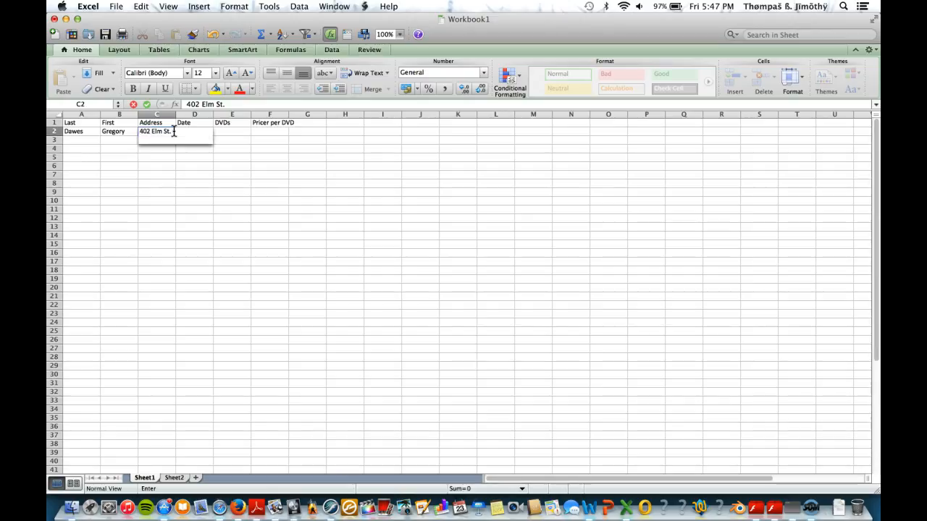
text(Merrill, MI)
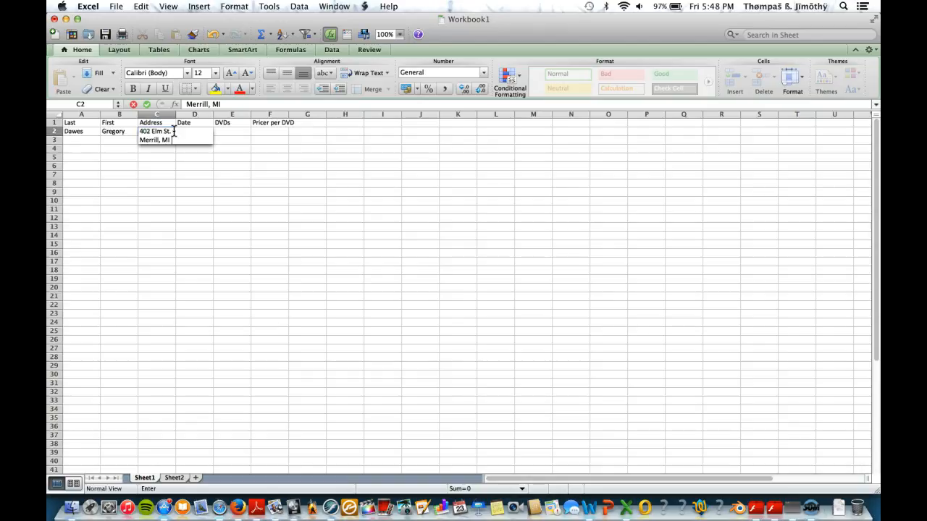
text( 48637)
key(Return)
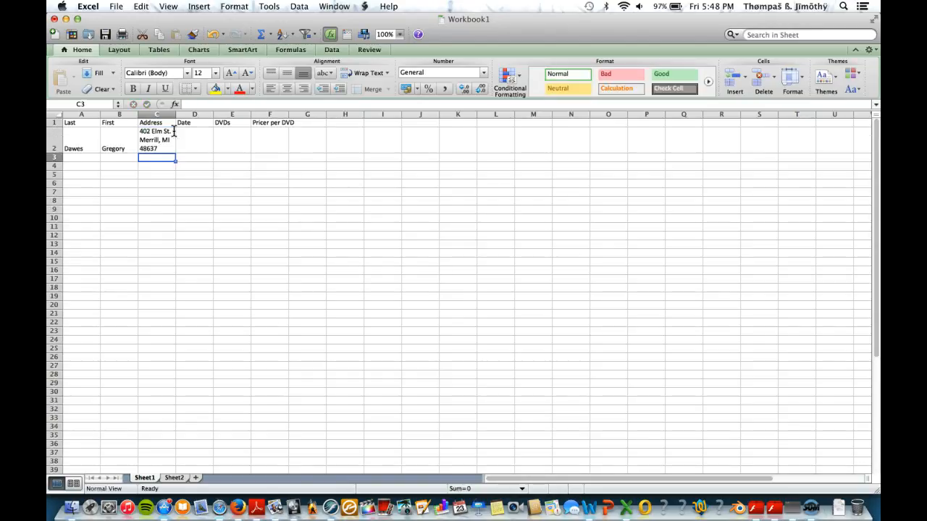
Enter the order date 3/13/2013 in cell D2 and move on to cell E2.
key(Right)
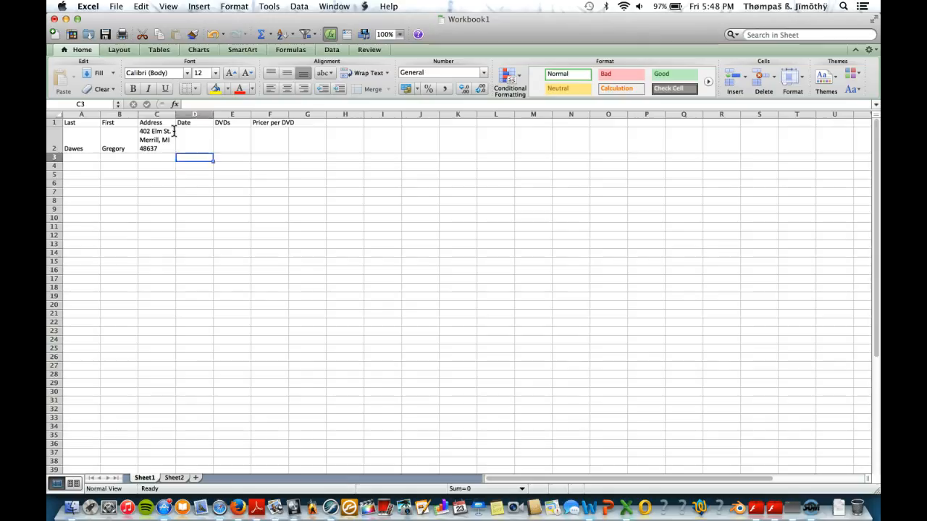
key(Up)
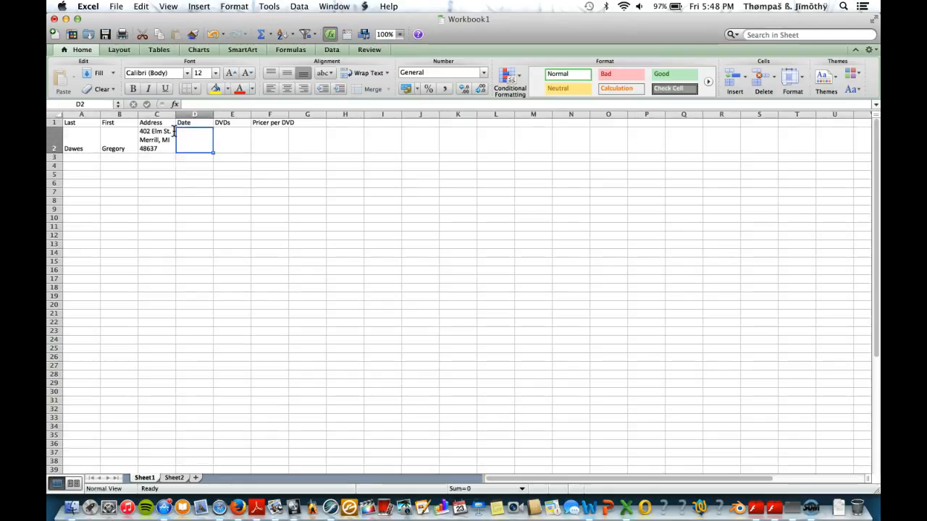
text(3/13)
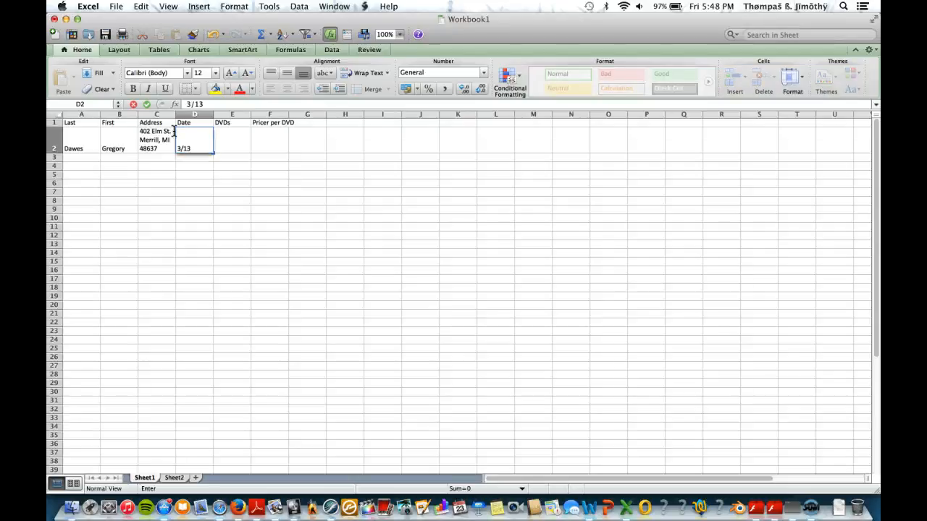
text(/2013)
key(Tab)
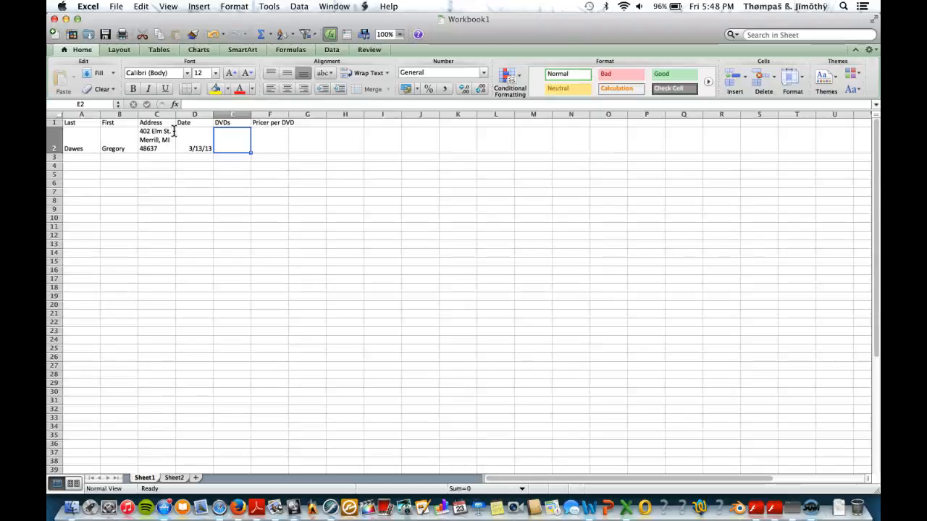
Enter the date 1/21/2015 in cell B4 of the documentation sheet, Sheet2.
click(175, 477)
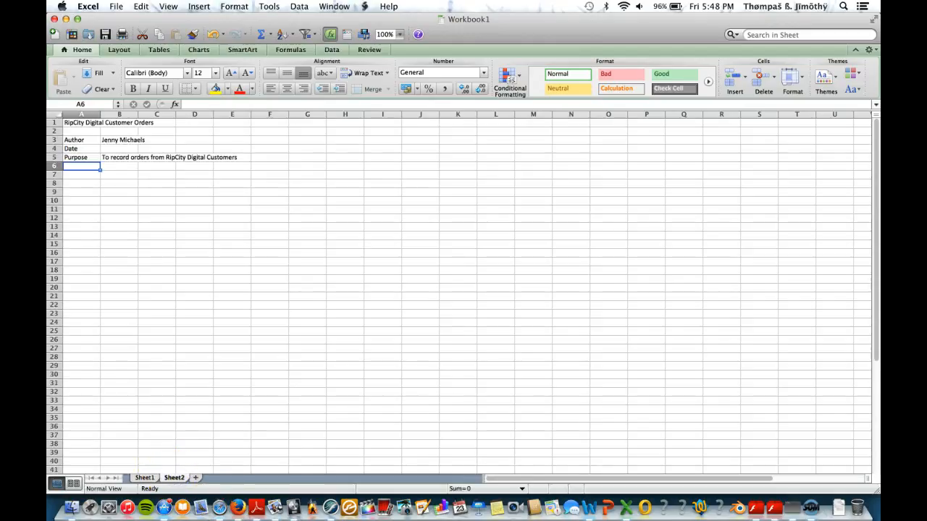
click(128, 150)
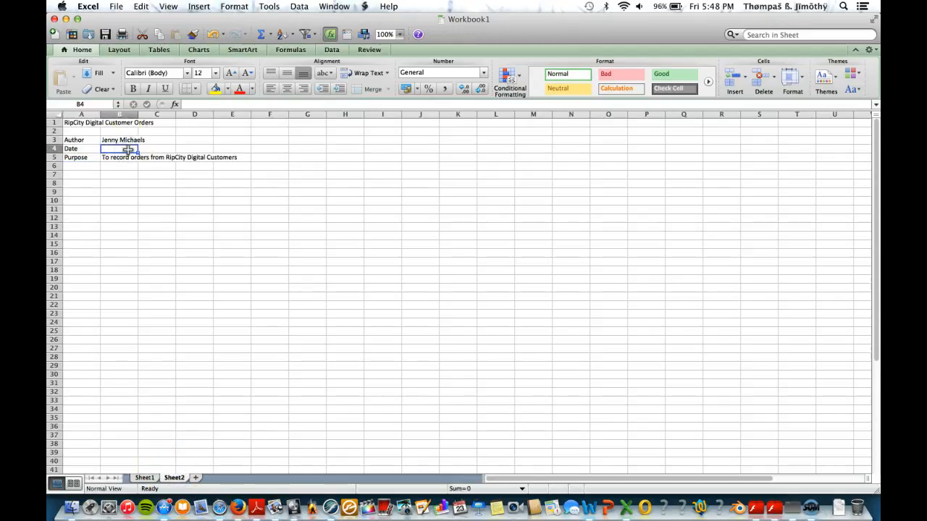
text(1/21/)
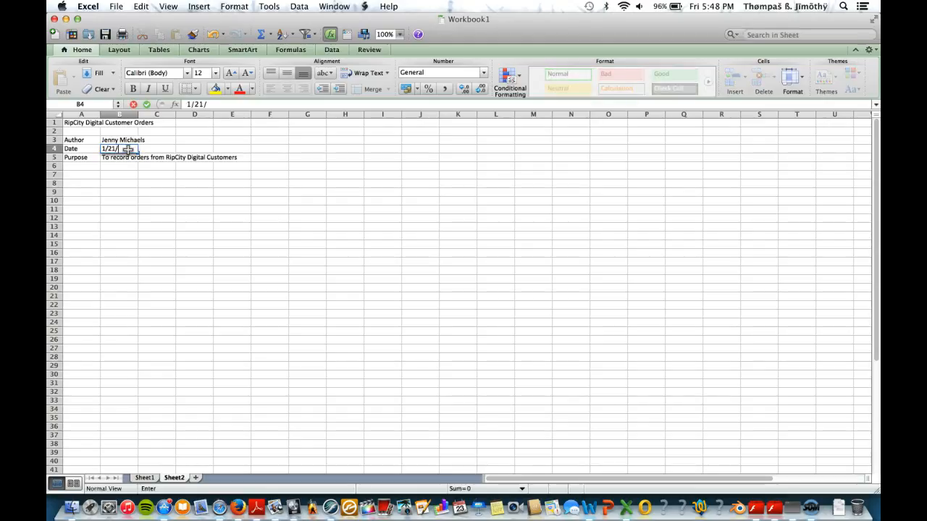
text(2015)
key(Return)
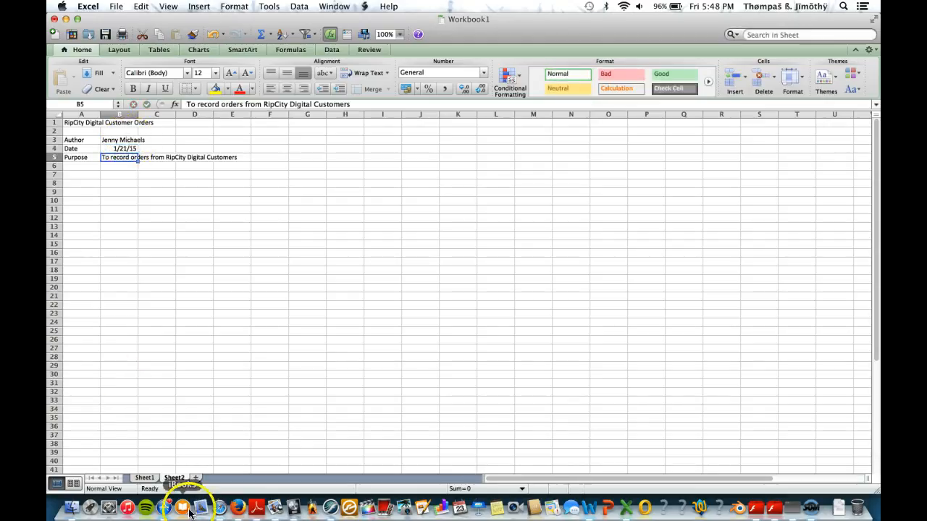
On Sheet1, enter 7 DVDs in cell E2 and a price of $17.29 per DVD in cell F2.
click(144, 479)
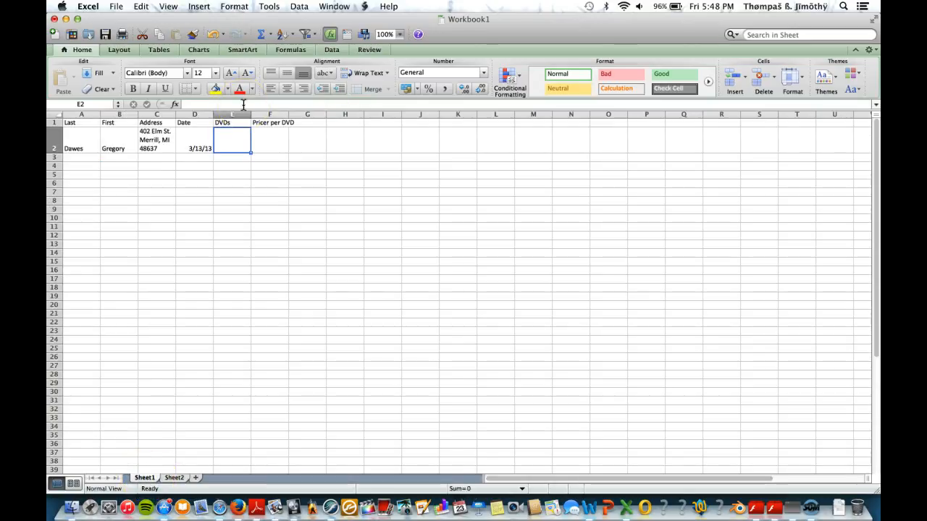
text(7)
key(Tab)
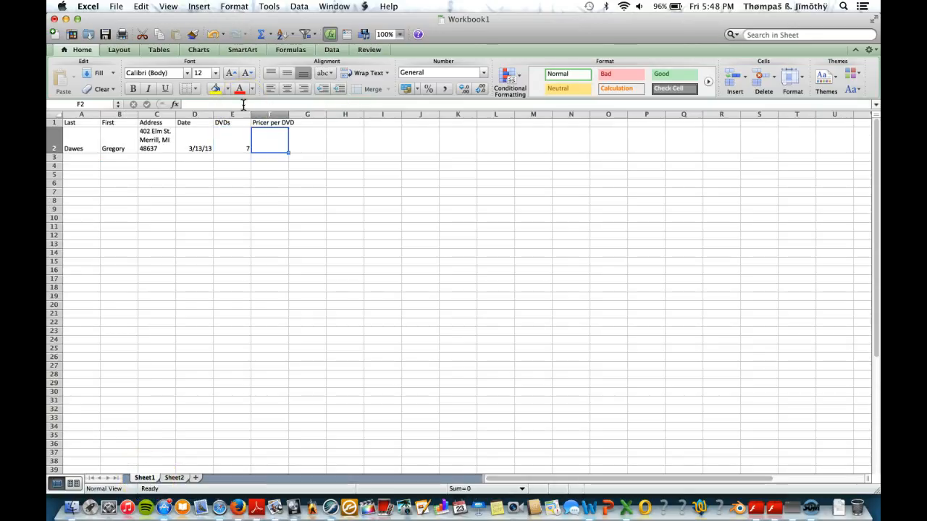
text($1)
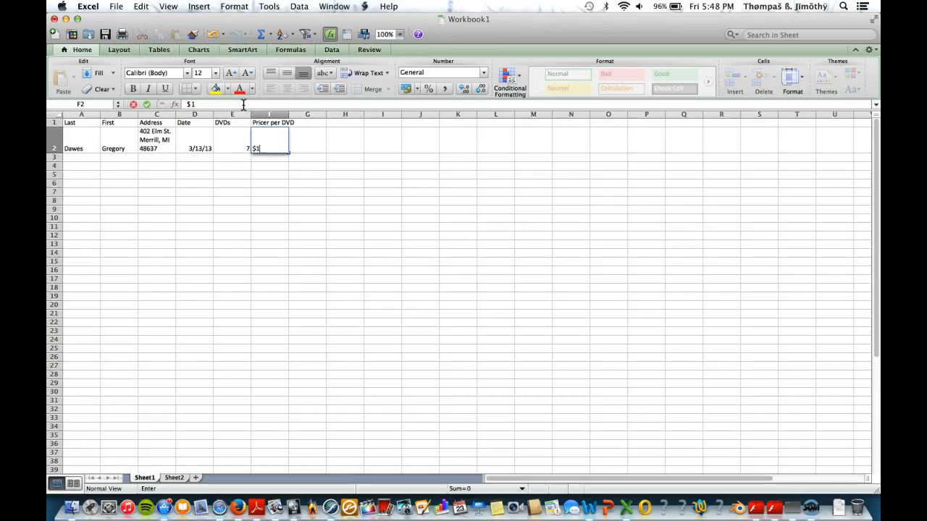
text(7.29)
key(Return)
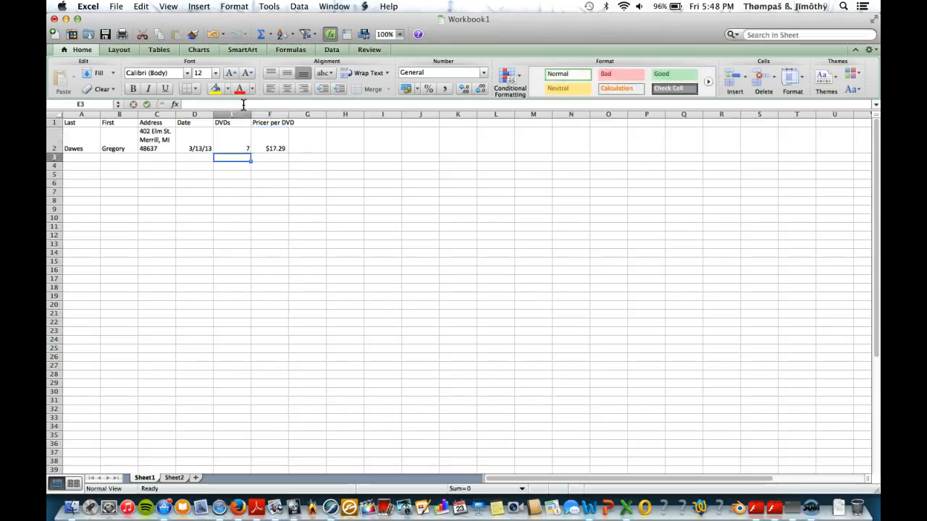
Start the second customer record by entering the customer's last name in cell A3 and first name in cell B3.
key(Left)
key(Left)
key(Left)
key(Left)
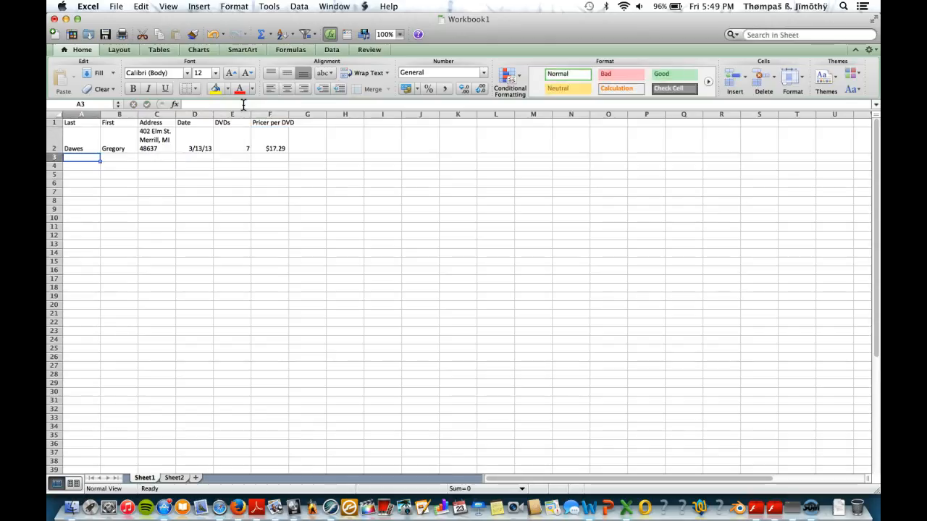
text(Garcia)
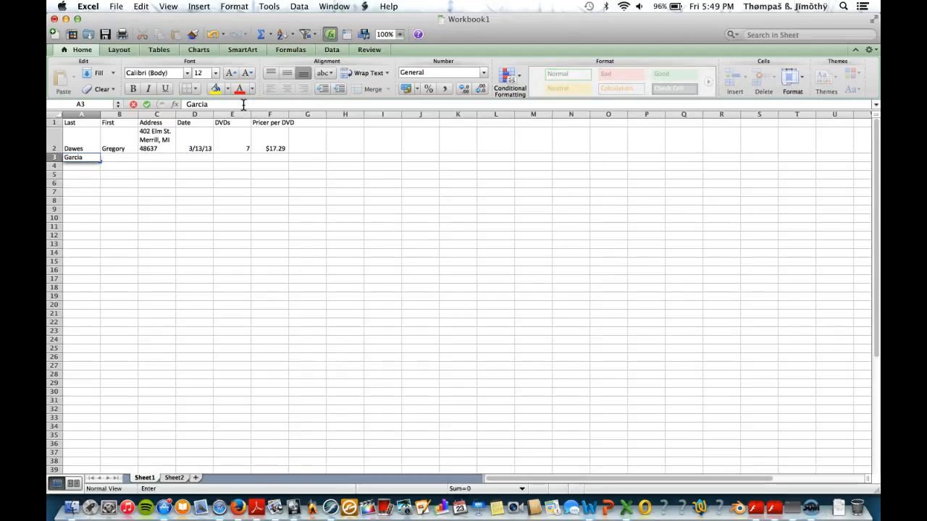
key(Tab)
text(Susan)
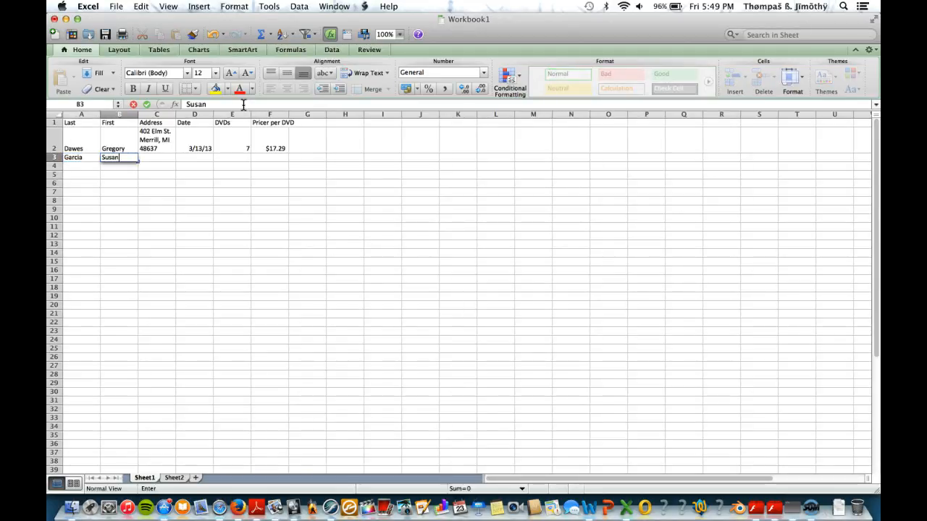
key(Tab)
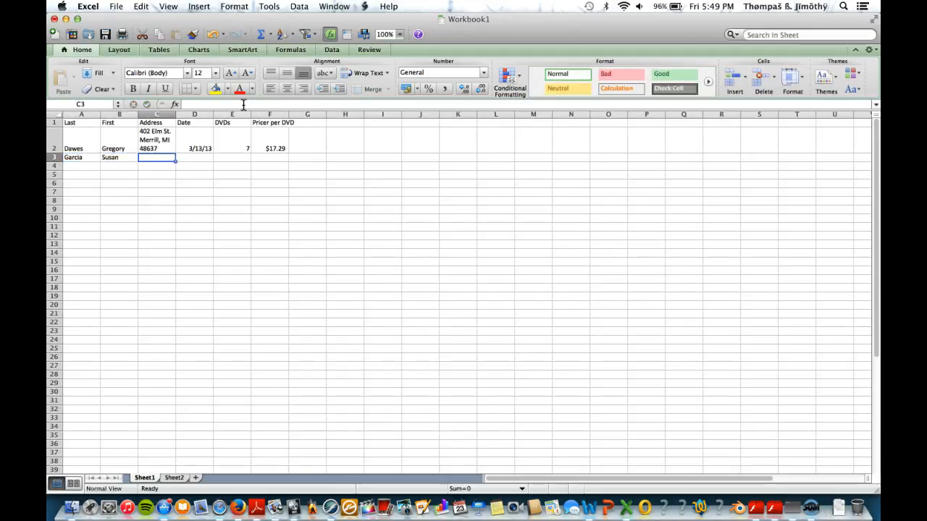
Enter the second customer's address in cell C3, with a line break between the street and the city, state and ZIP code.
text(102)
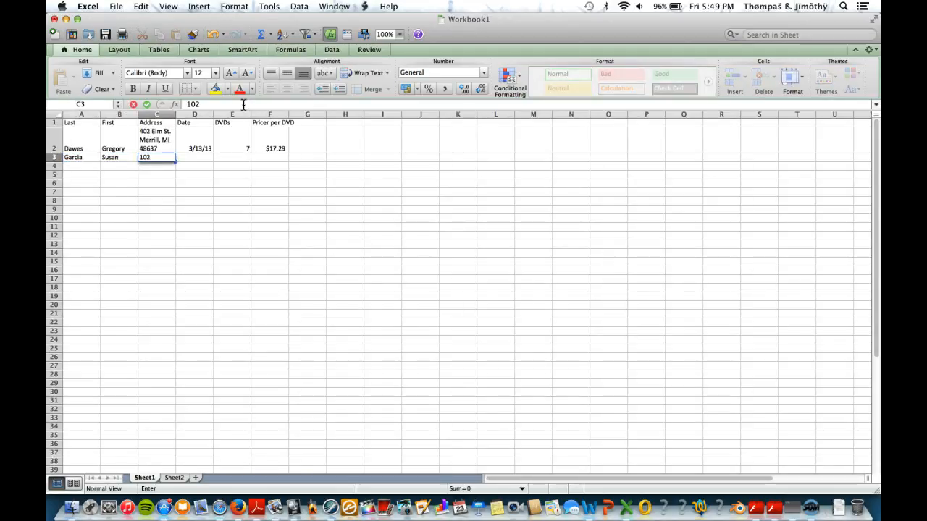
text(5)
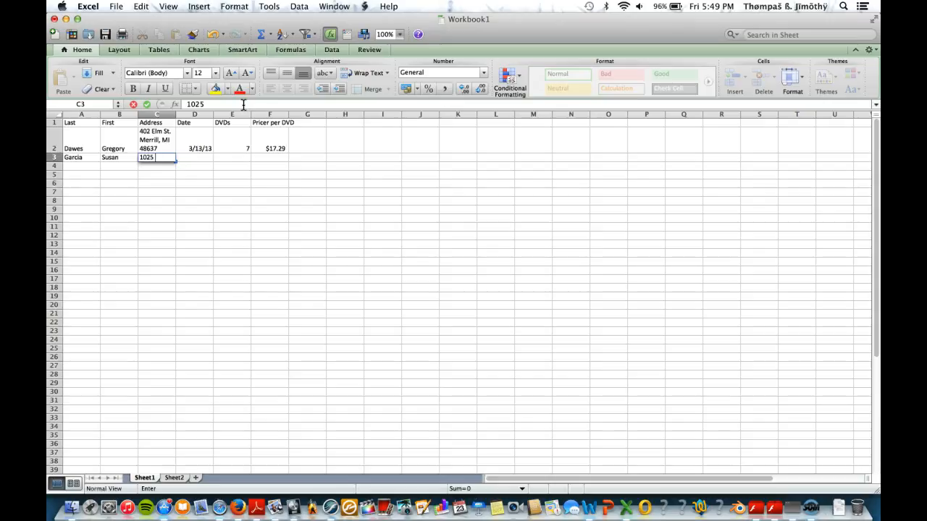
text( Drake ve)
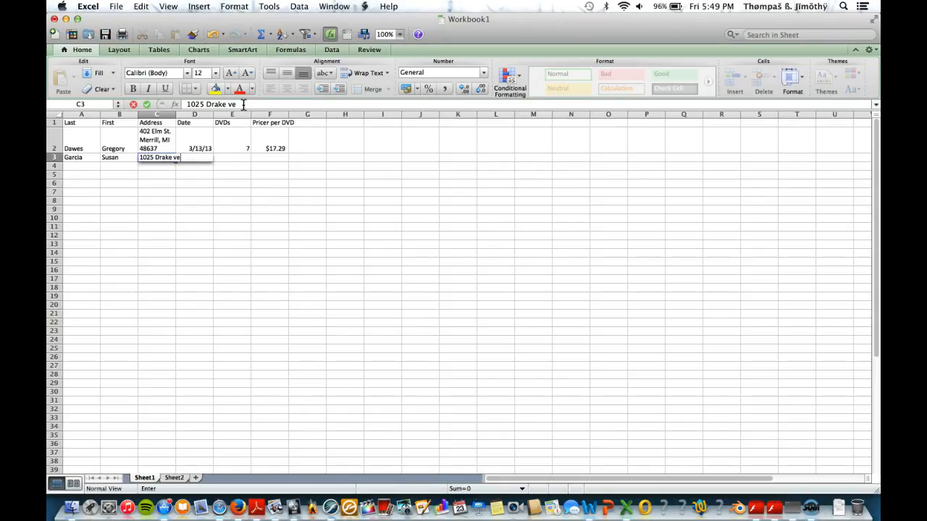
key(BackSpace)
key(BackSpace)
text(Ave)
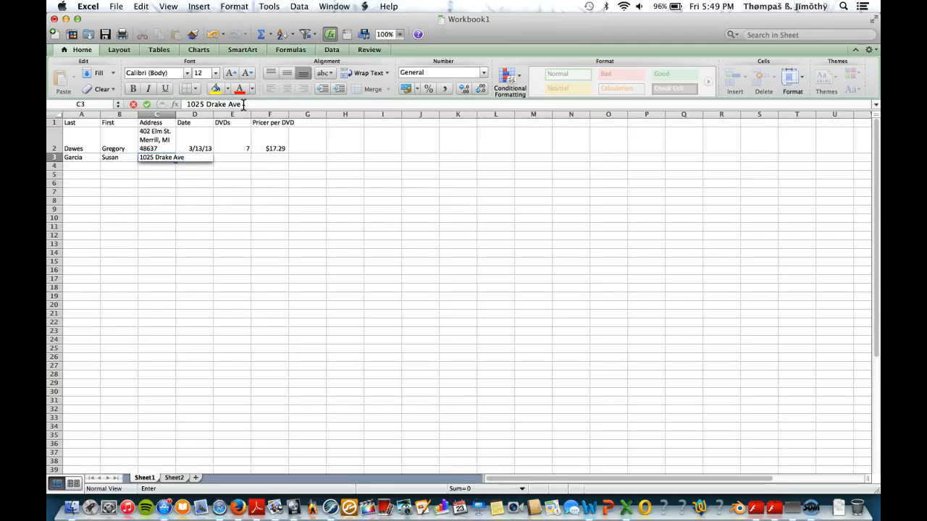
key(ctrl+alt+Return)
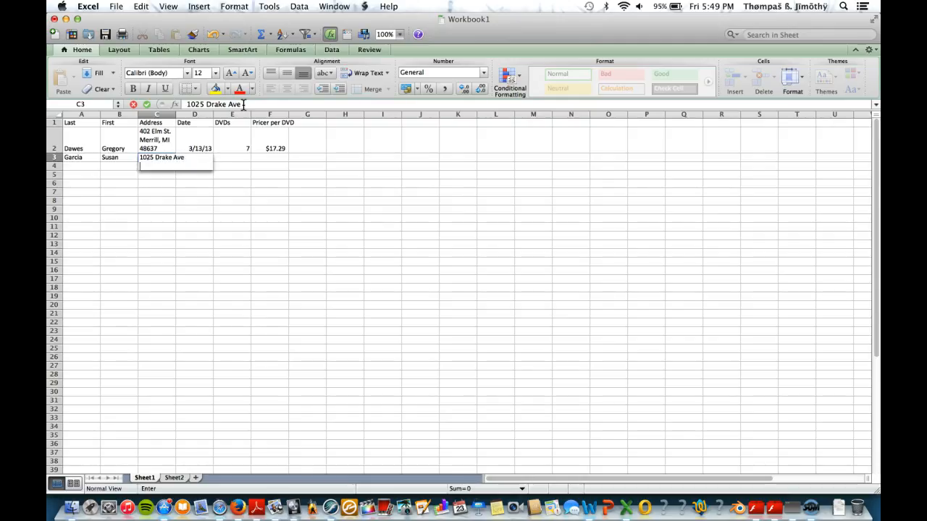
text(E)
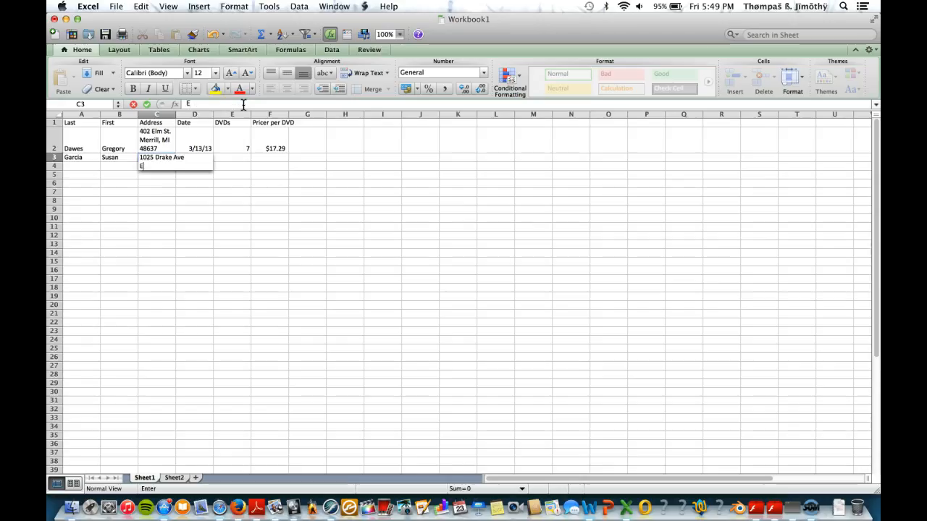
text(xeter, NH 03833)
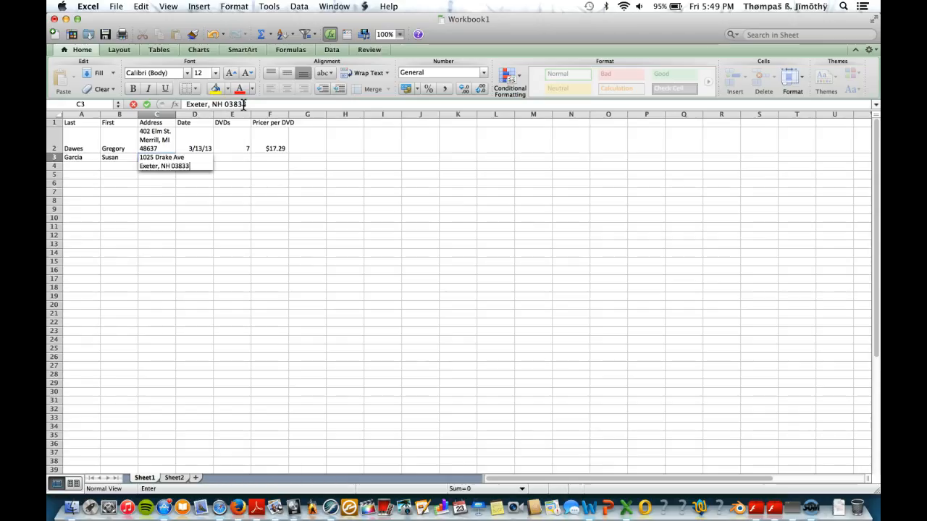
key(Tab)
Enter the order date 3/14/2013 in cell D3.
text(3/14)
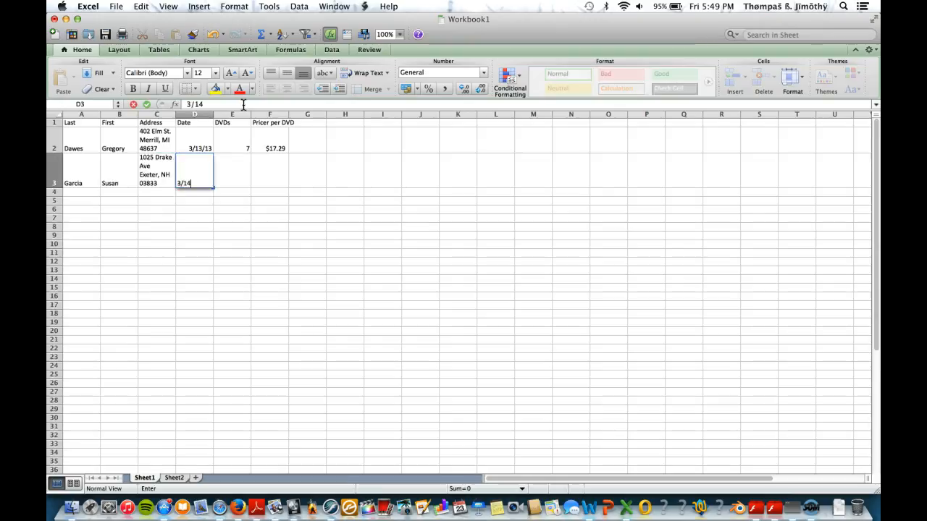
text(/2013)
key(Tab)
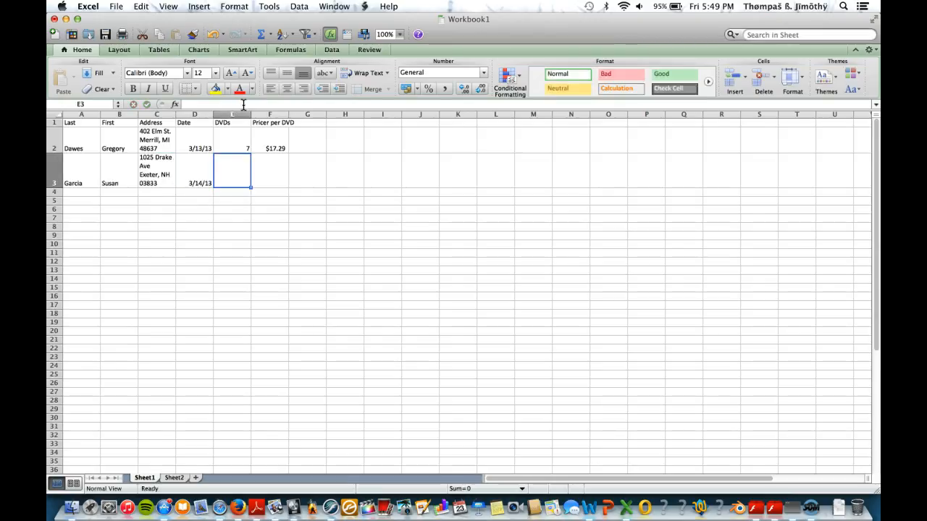
Enter 25 DVDs in cell E3 and a price of $15.79 per DVD in cell F3.
text(25)
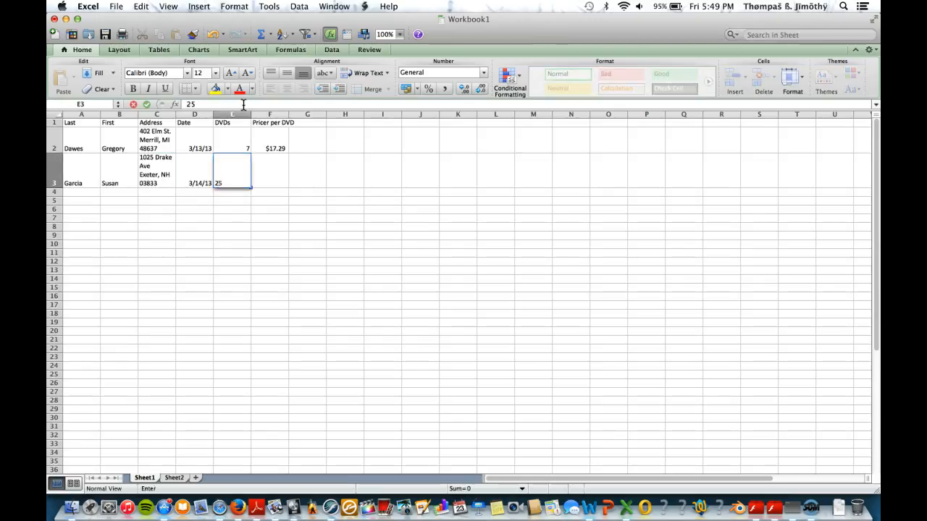
key(Tab)
text($14)
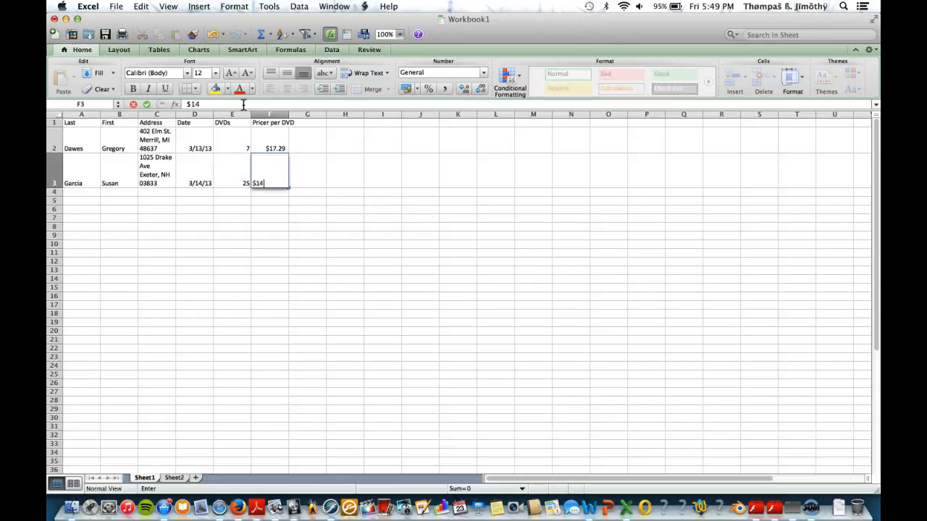
key(BackSpace)
text(5.79)
key(Return)
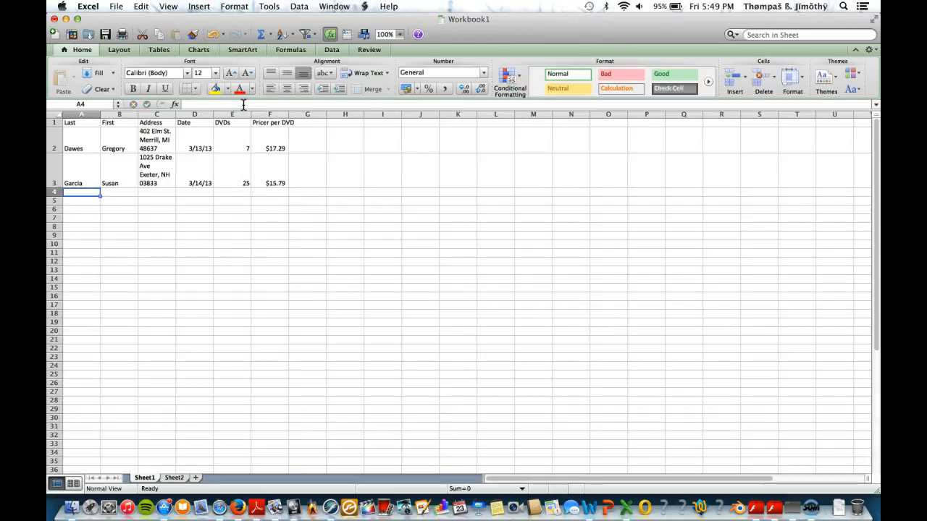
Enter the third customer's last name in cell A4 and the title and first name in cell B4.
text(Torbet)
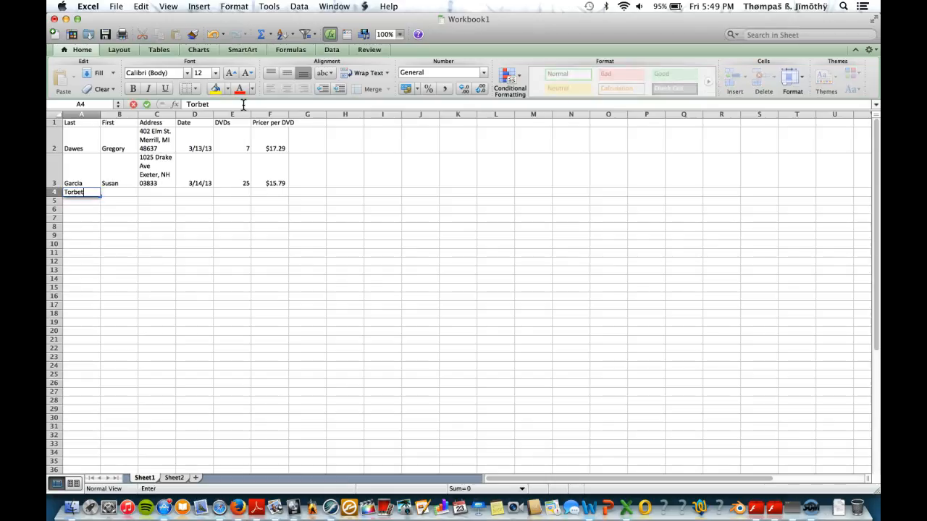
key(Tab)
text(Dr. Lilla)
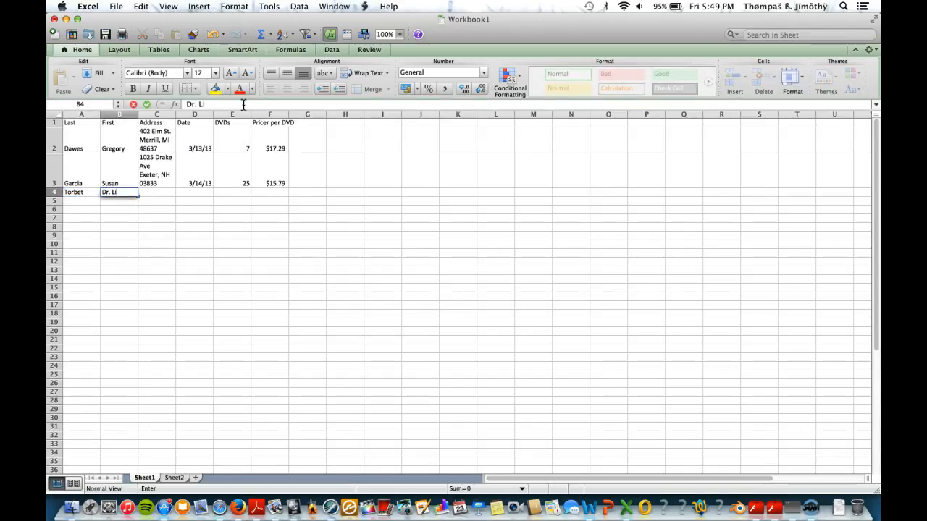
key(Tab)
Enter the third customer's address in cell C4, with a line break between the street and the city, state and ZIP code.
text(5)
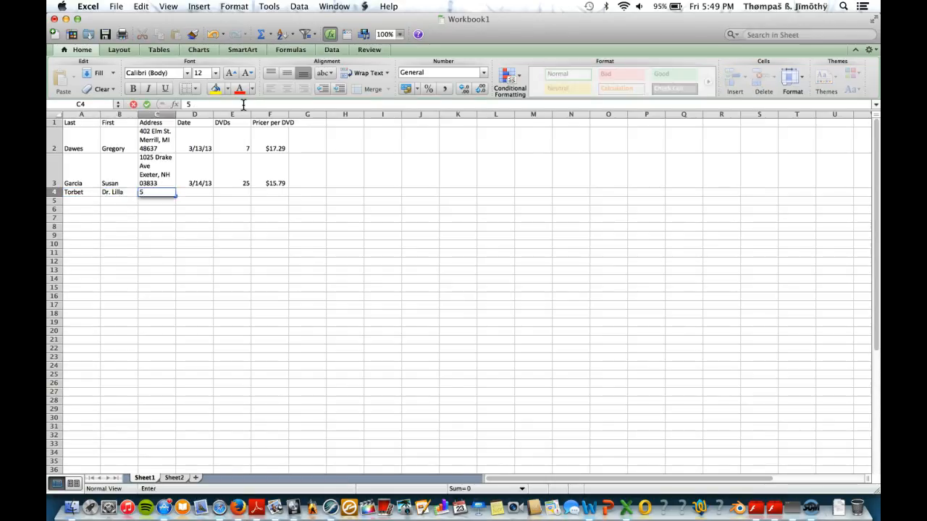
text( North)
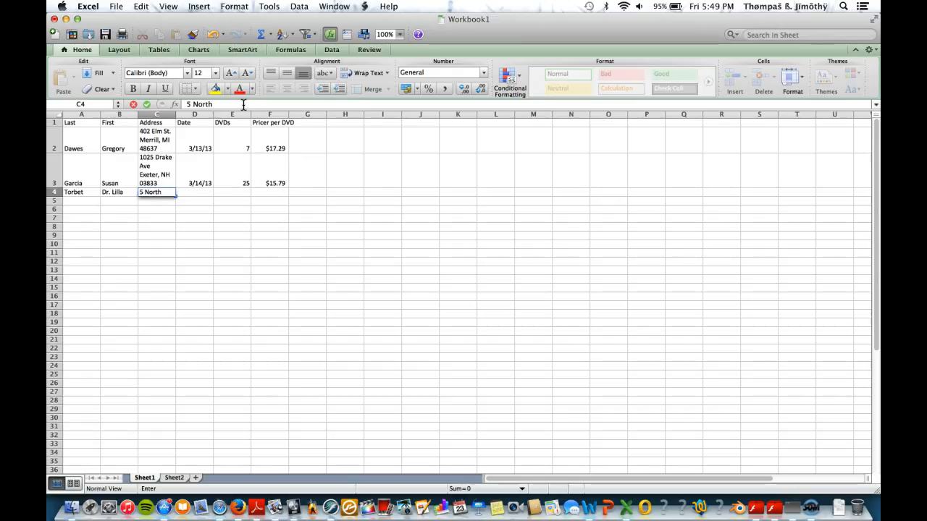
text( Ln.)
key(ctrl+alt+Return)
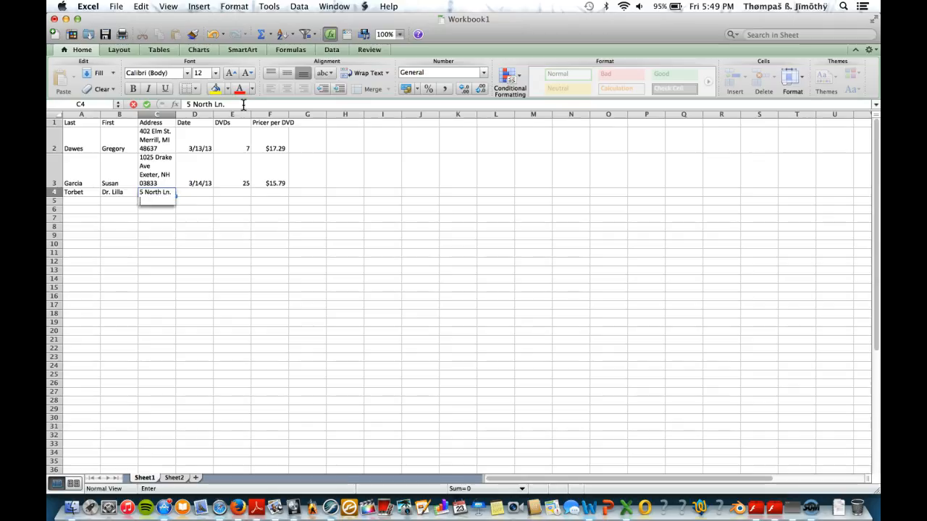
text(Oswego, NY 1)
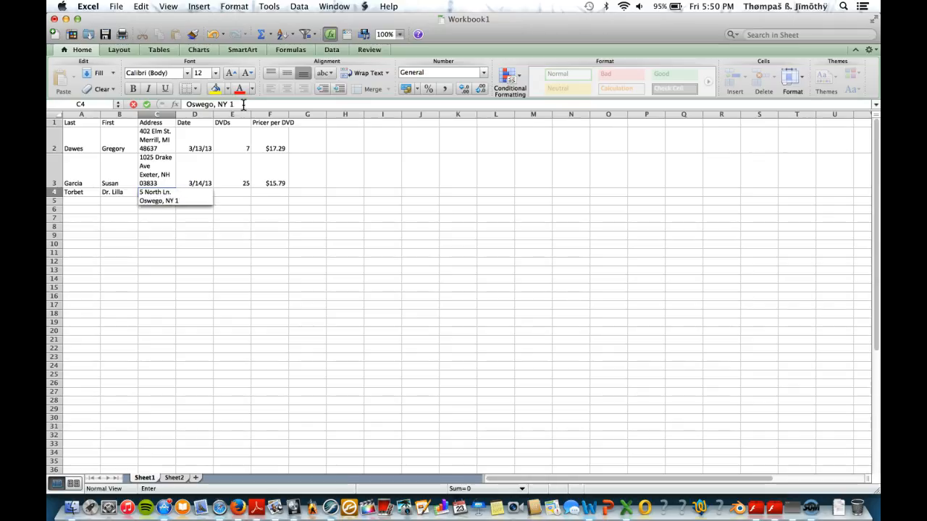
text(3126)
key(Tab)
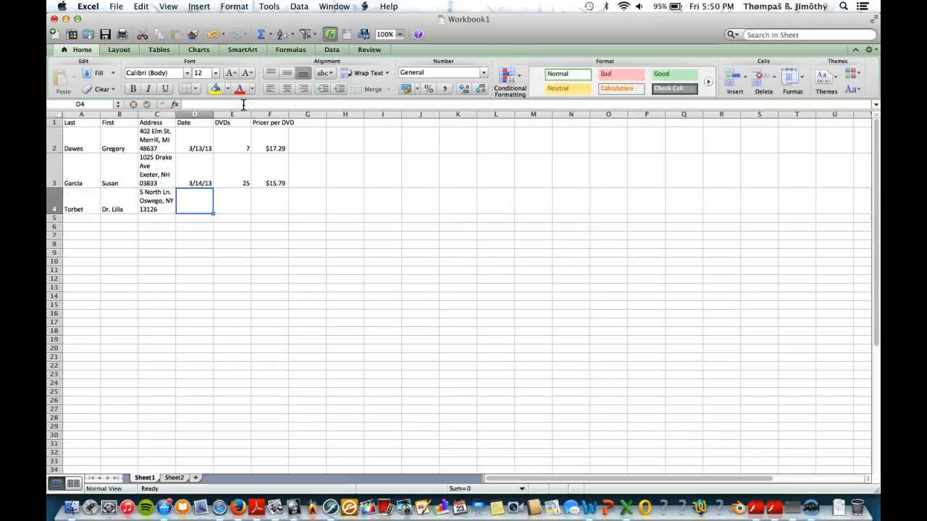
Enter the order date 3/17/2013 in cell D4 and 32 DVDs in cell E4.
text(3)
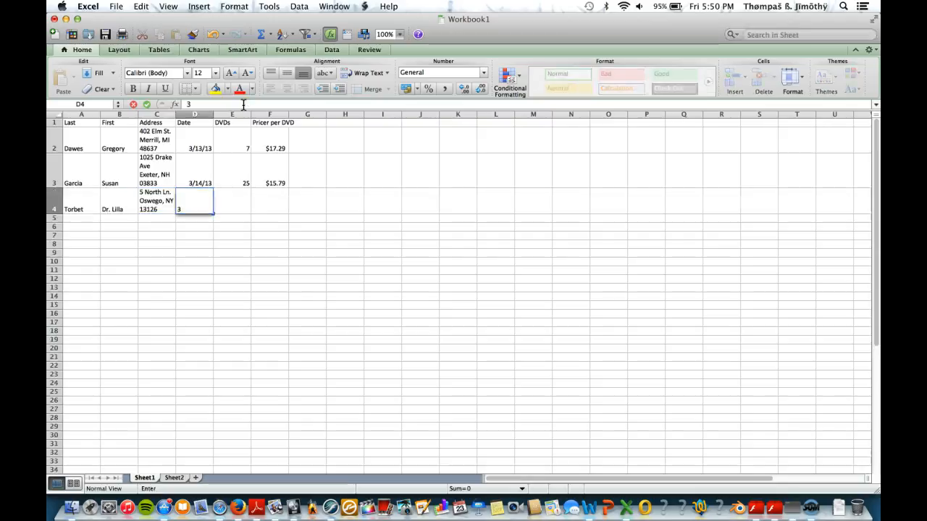
text(/17/2)
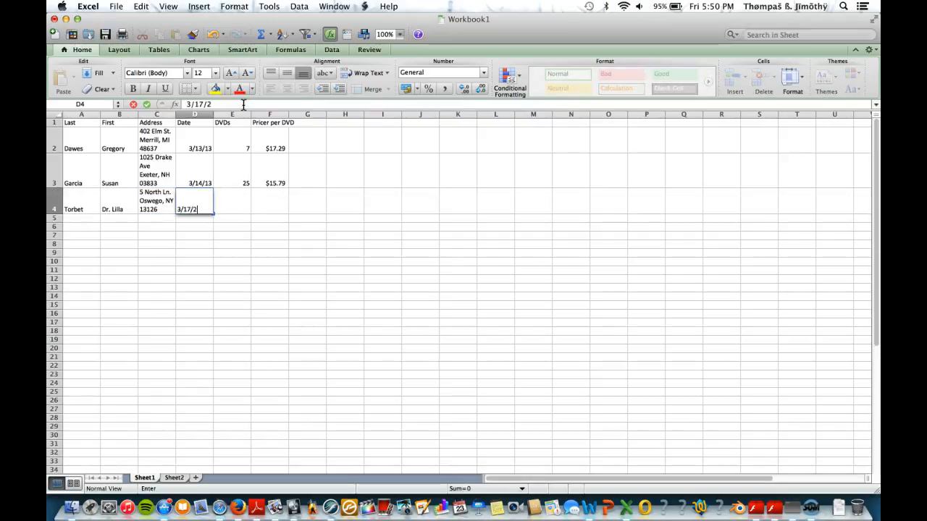
text(013)
key(Tab)
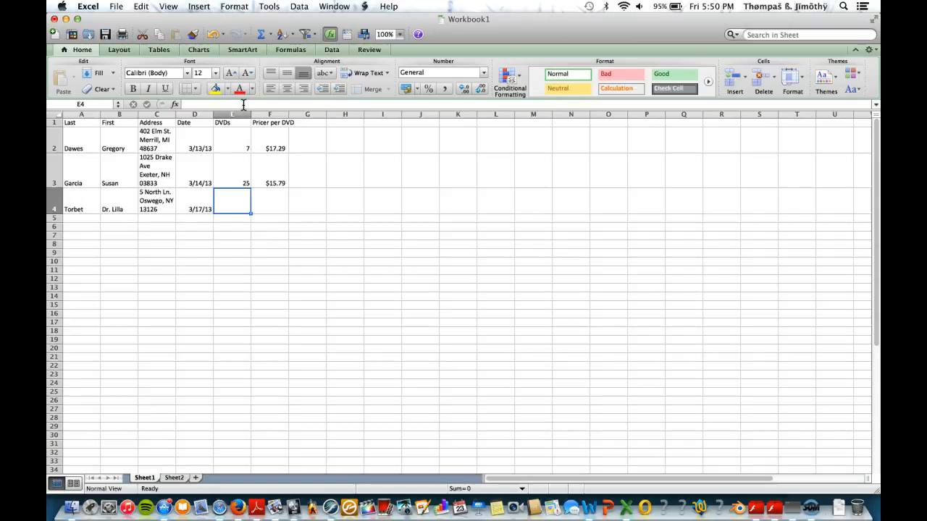
text(32)
key(Tab)
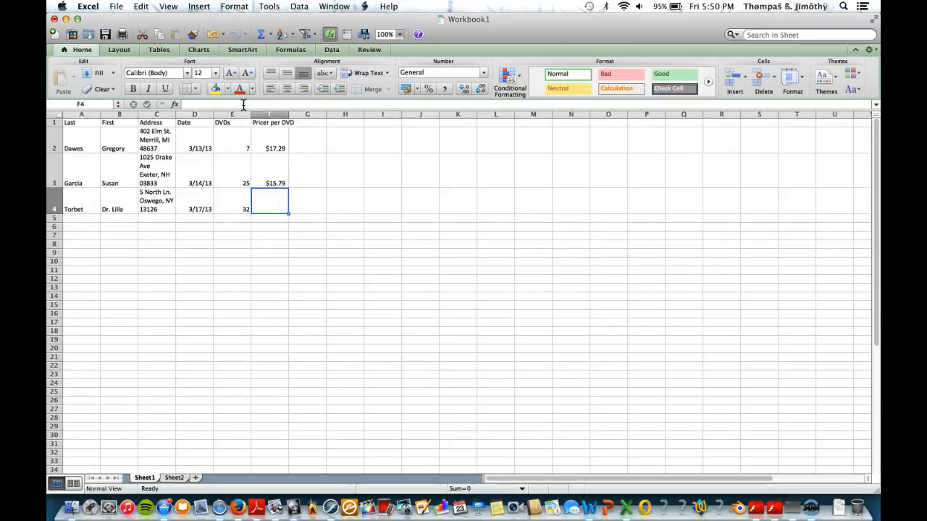
Enter a price of $12.99 per DVD in cell F4 for the third customer's order.
text($12.)
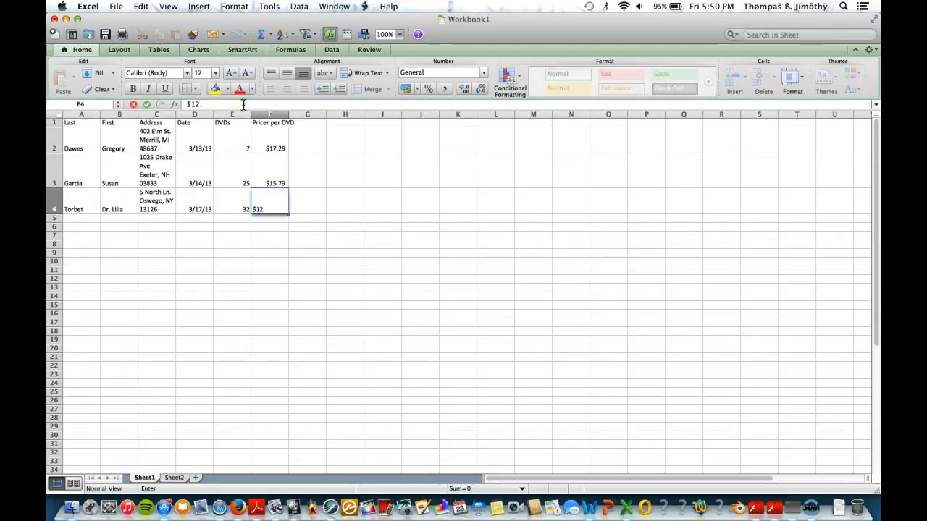
text(99)
key(Tab)
key(Return)
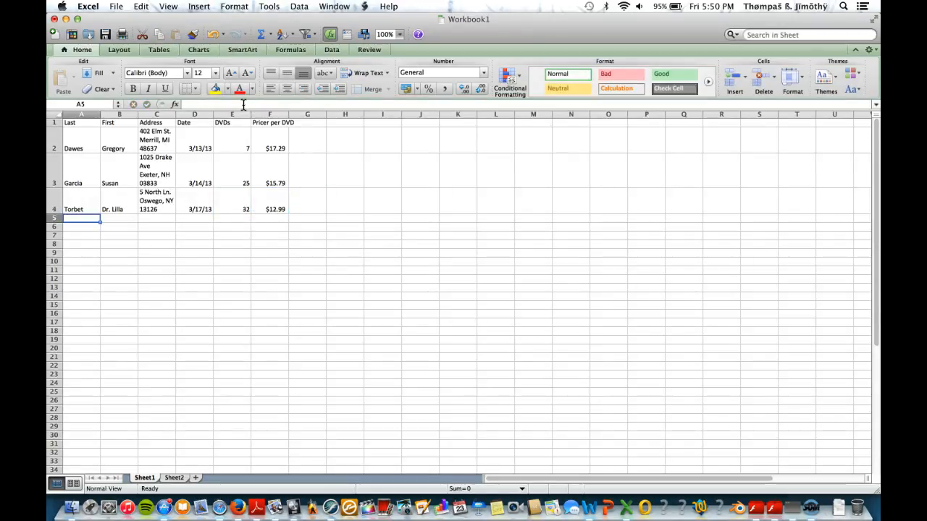
Enter the fourth customer's last name in cell A5 and first name in cell B5.
text(Rhoden)
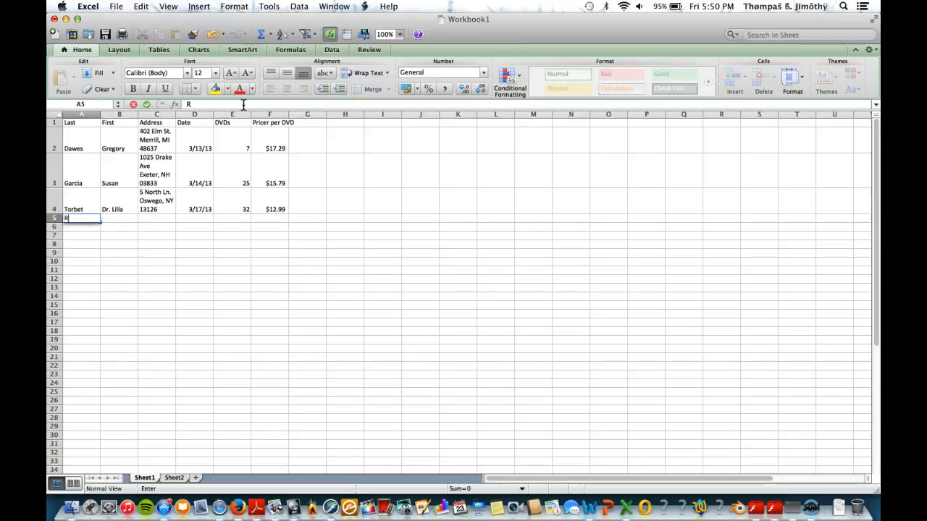
text(Tony)
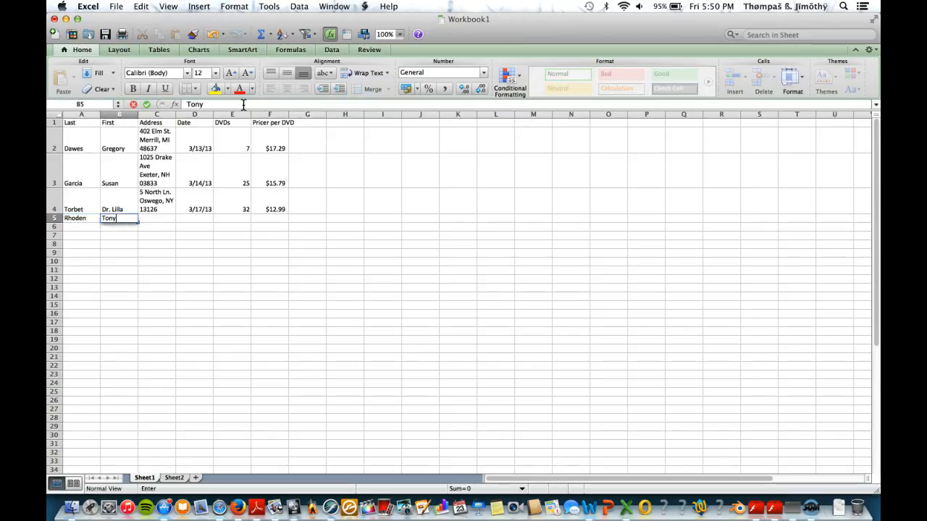
key(Tab)
Enter the fourth customer's street address with 3/24/2013 on a second line in cell C5, and 20 in cell D5.
text(24)
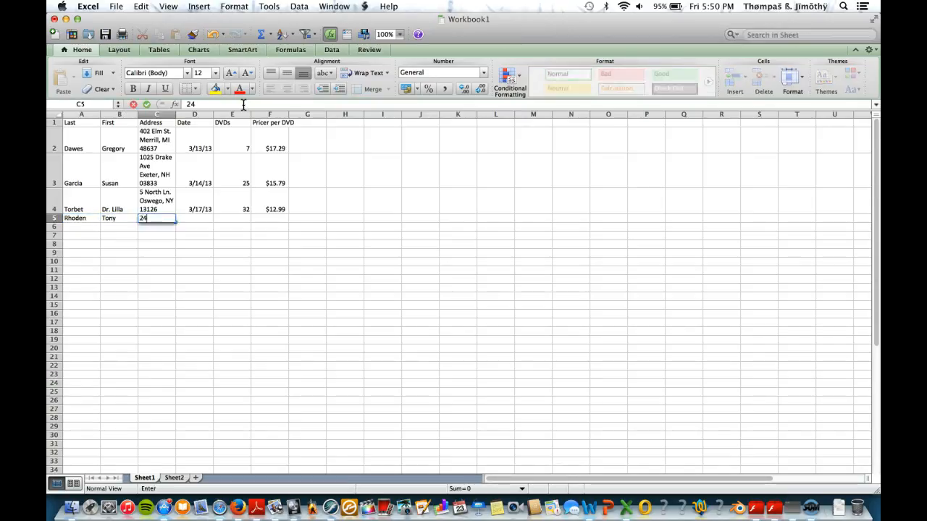
text( Mountai)
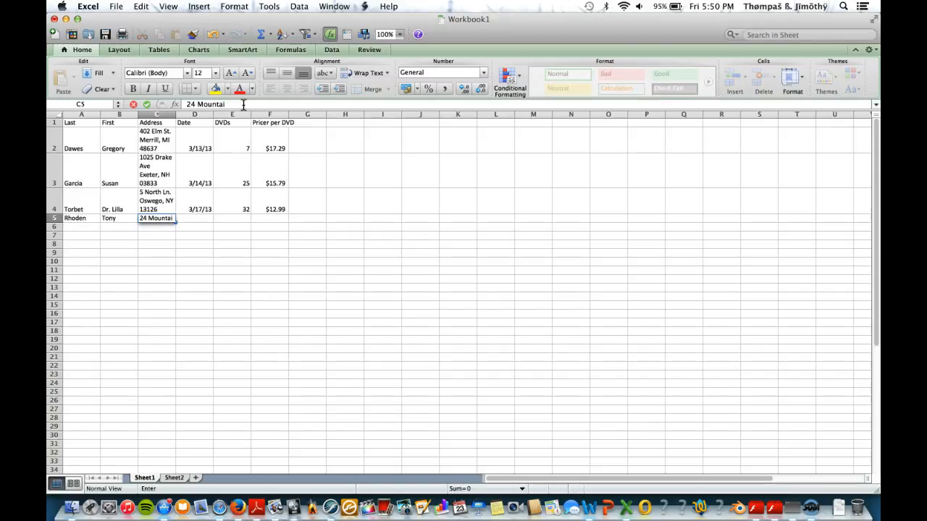
text(n Dr.)
key(ctrl+alt+Return)
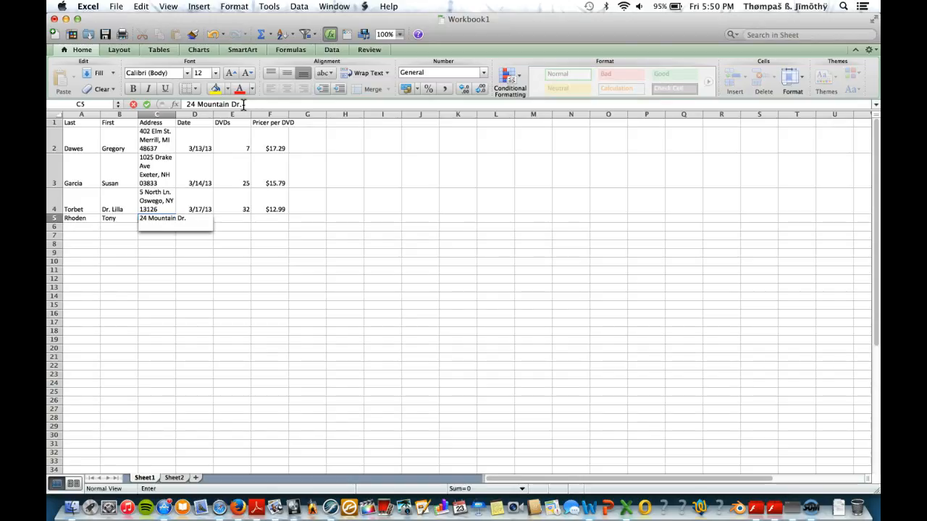
text(3/24/2013)
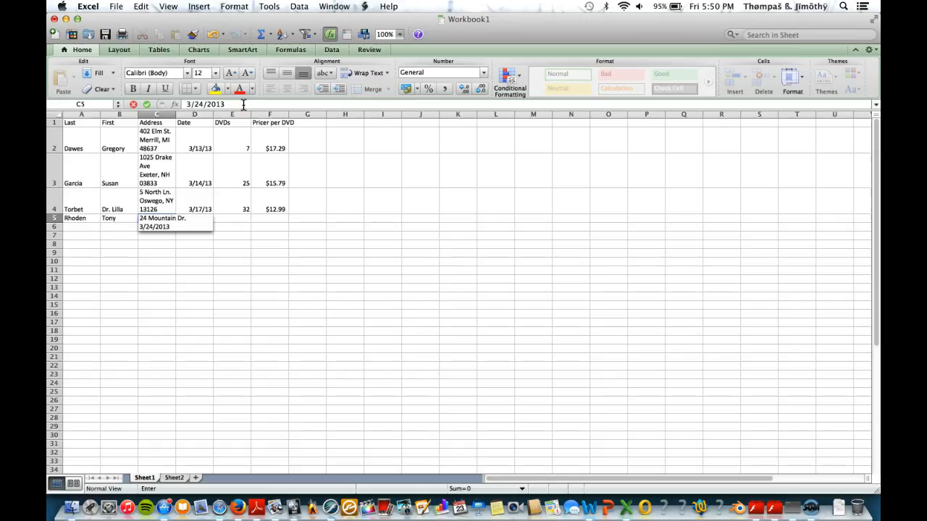
key(Tab)
text(20)
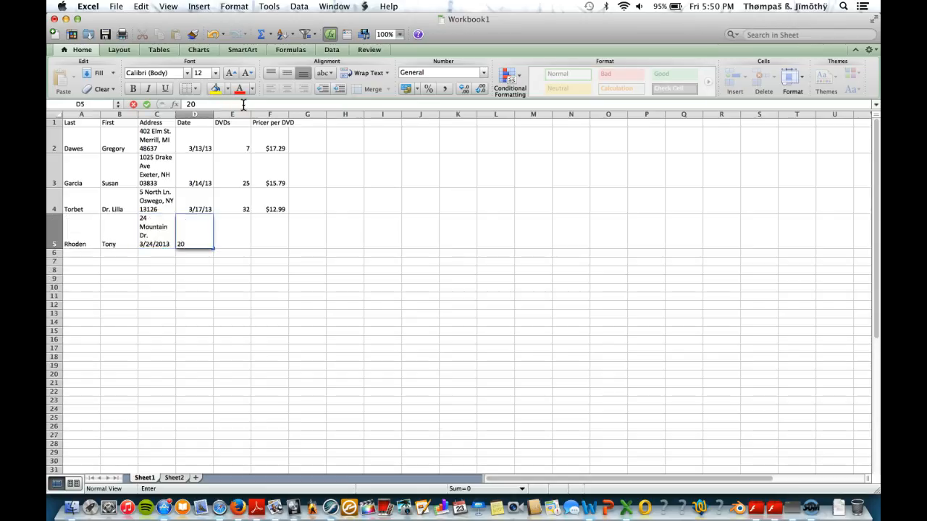
key(Tab)
text($15.79)
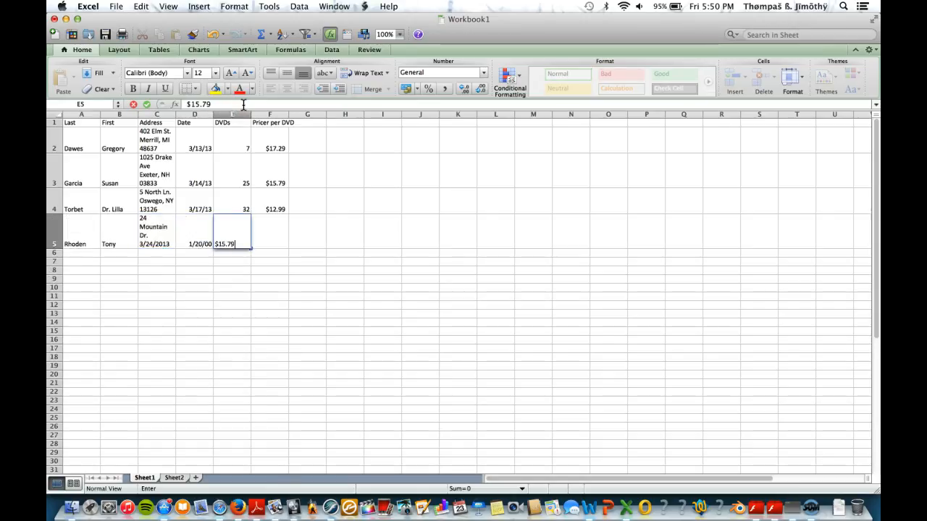
key(BackSpace)
key(BackSpace)
key(BackSpace)
key(BackSpace)
key(BackSpace)
key(BackSpace)
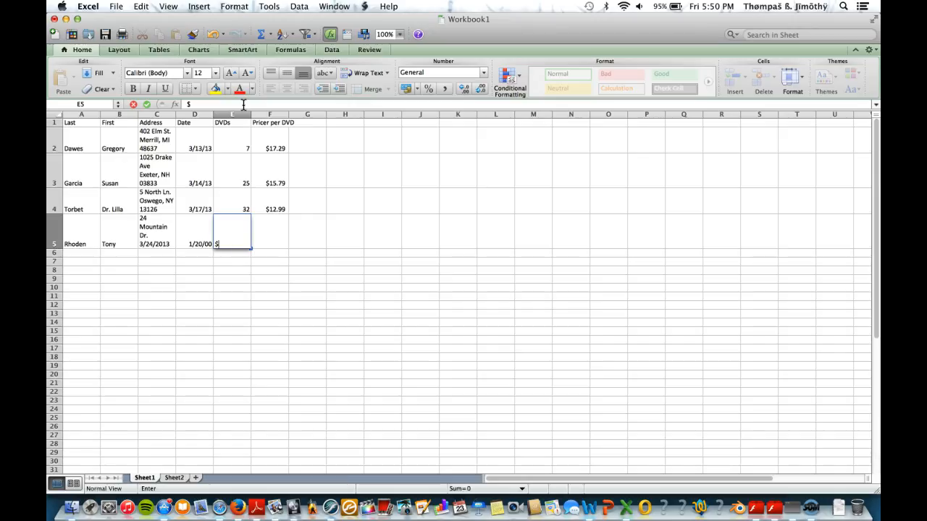
key(Tab)
key(shift+Tab)
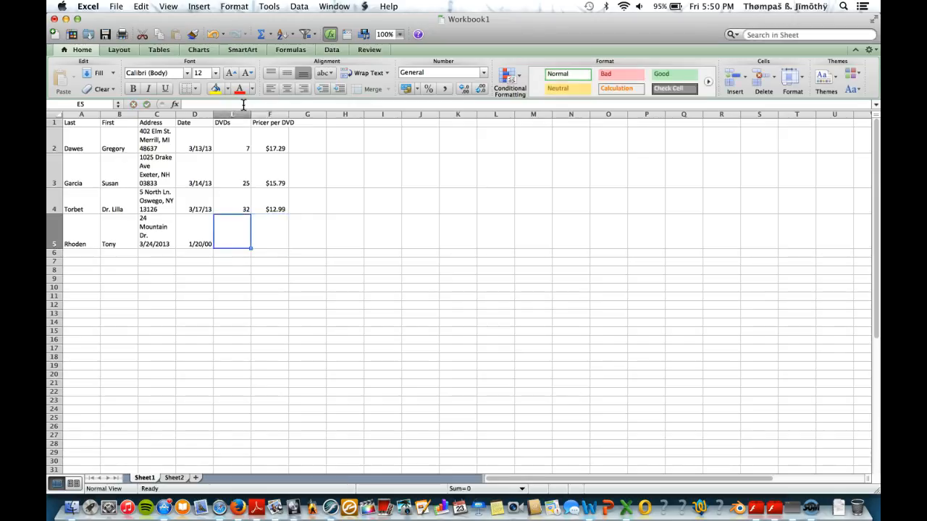
text(2)
key(BackSpace)
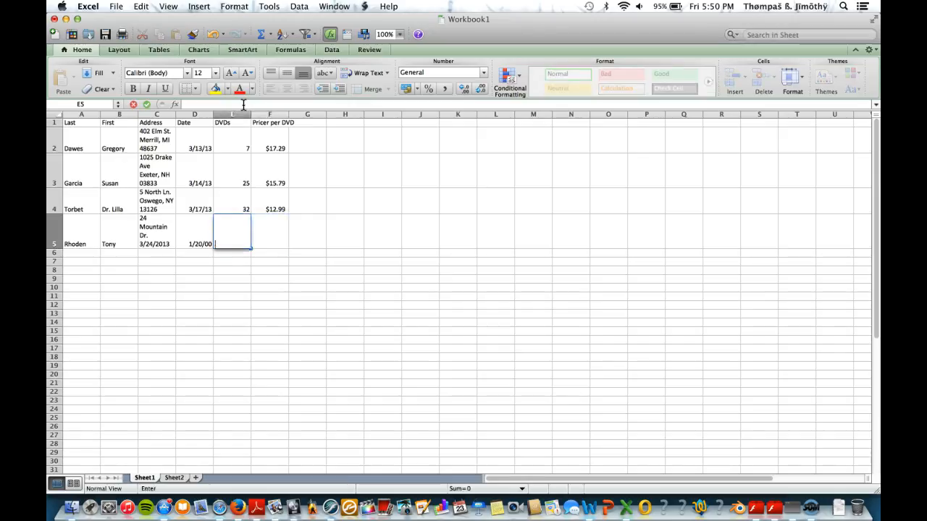
Enter 20 DVDs in cell E5 and a price of $15.79 per DVD in cell F5.
text(20)
key(Tab)
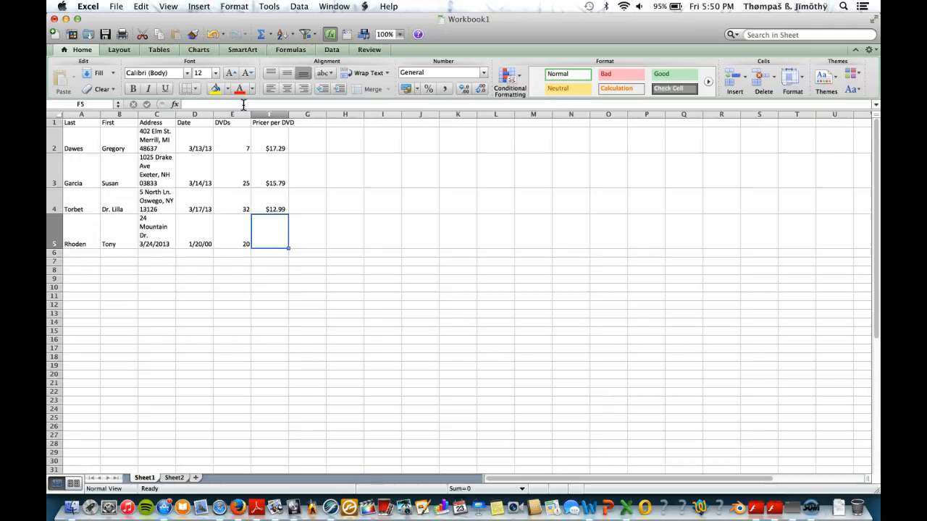
text($15.)
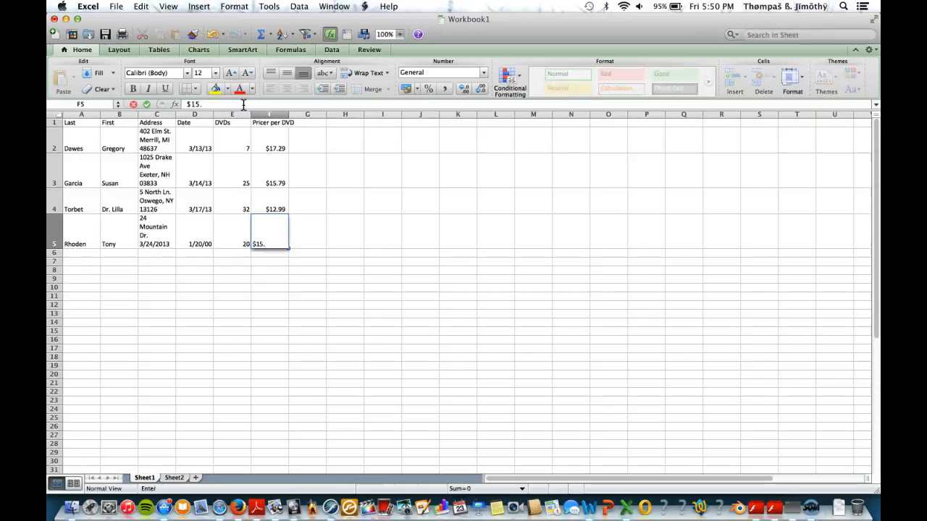
text(79)
Widen the Address column so each address takes only two lines, and widen the Last and First columns equally.
click(176, 114)
click(177, 116)
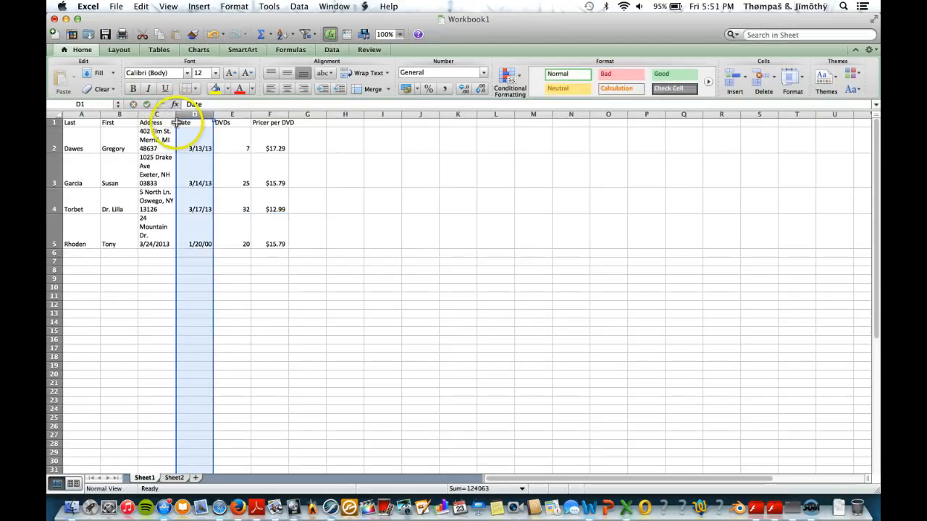
drag(176, 116, 211, 116)
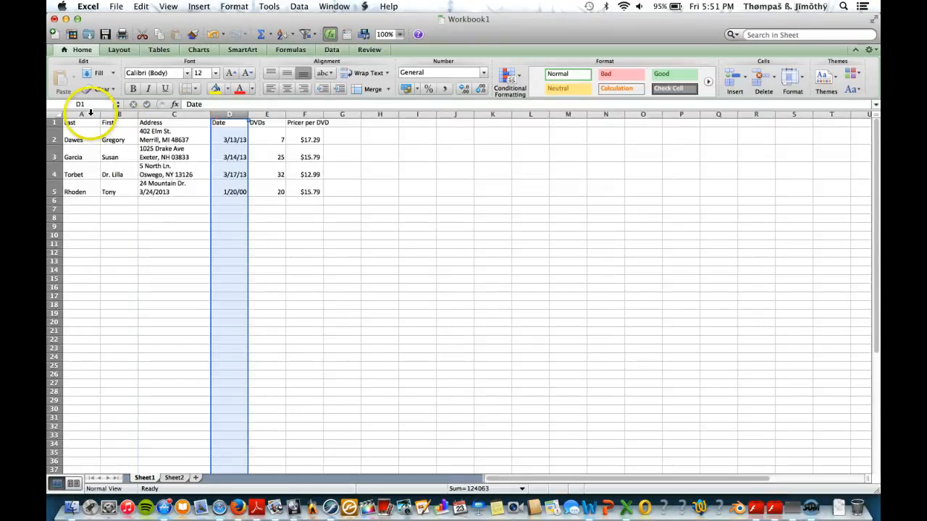
drag(84, 113, 108, 113)
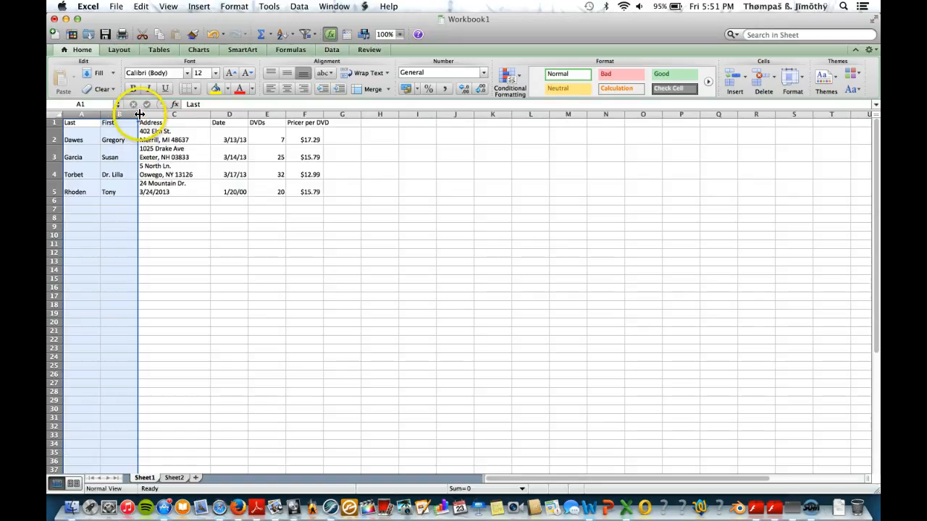
drag(139, 114, 157, 115)
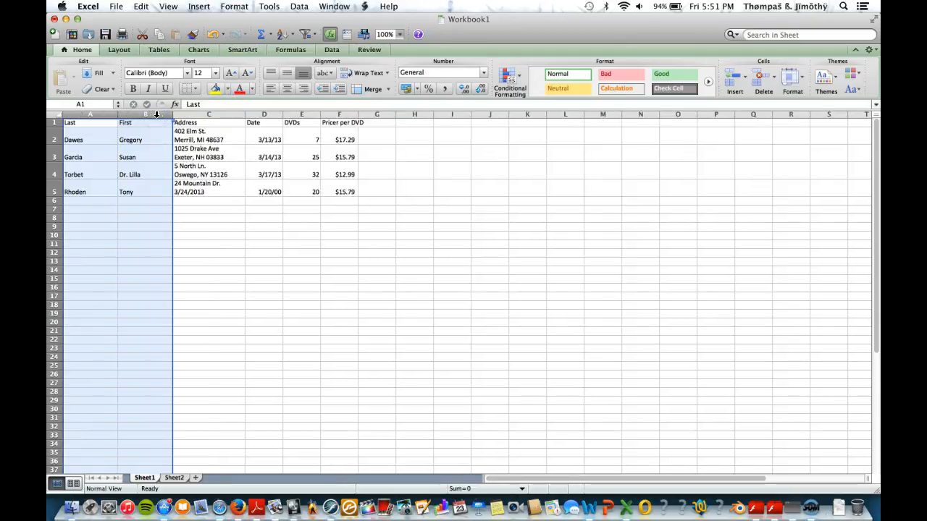
Widen column F slightly so that its price heading fits inside the column.
click(346, 114)
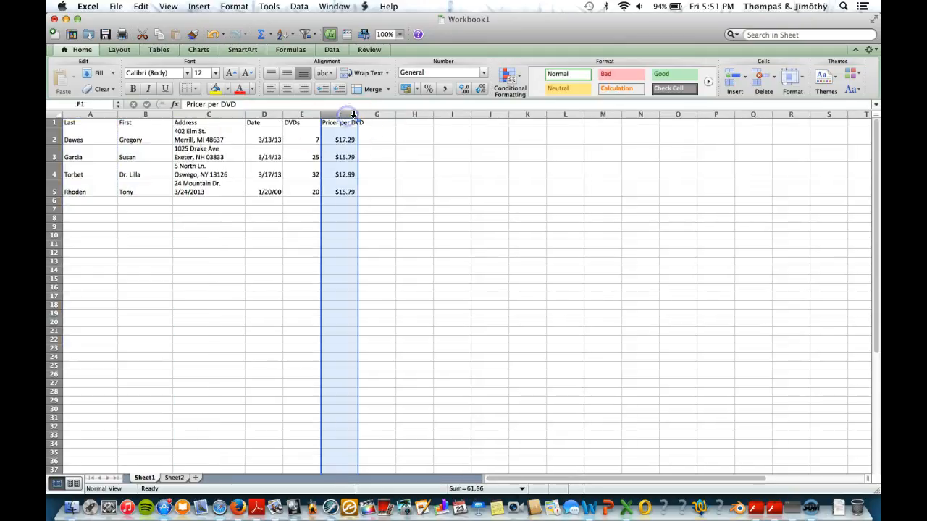
drag(358, 114, 366, 116)
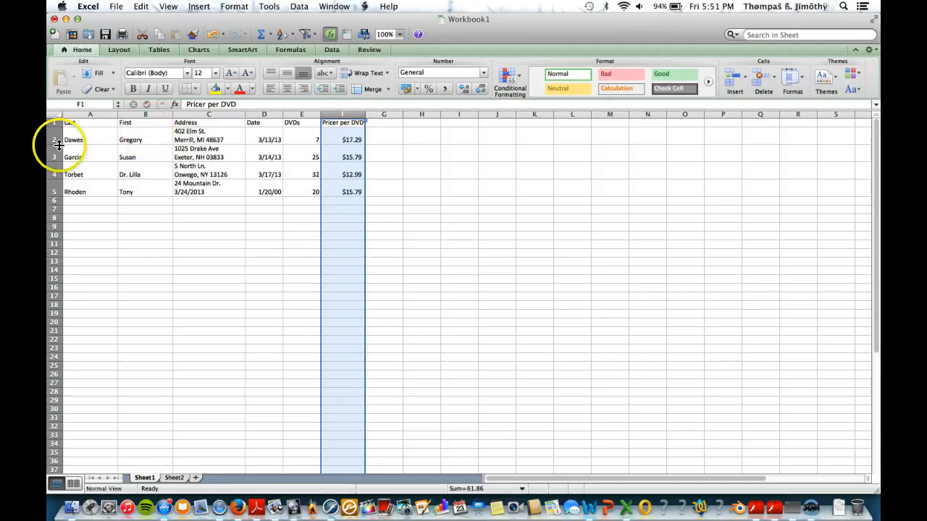
drag(55, 146, 55, 145)
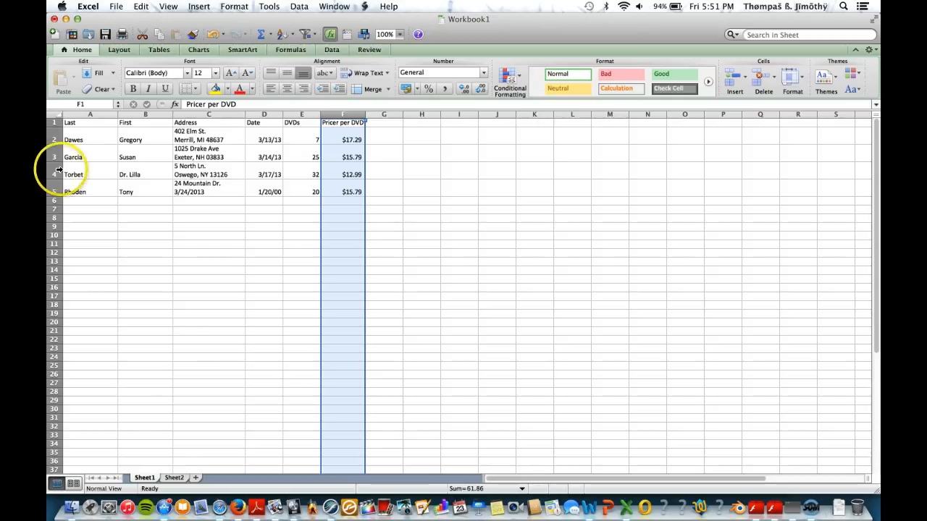
click(67, 123)
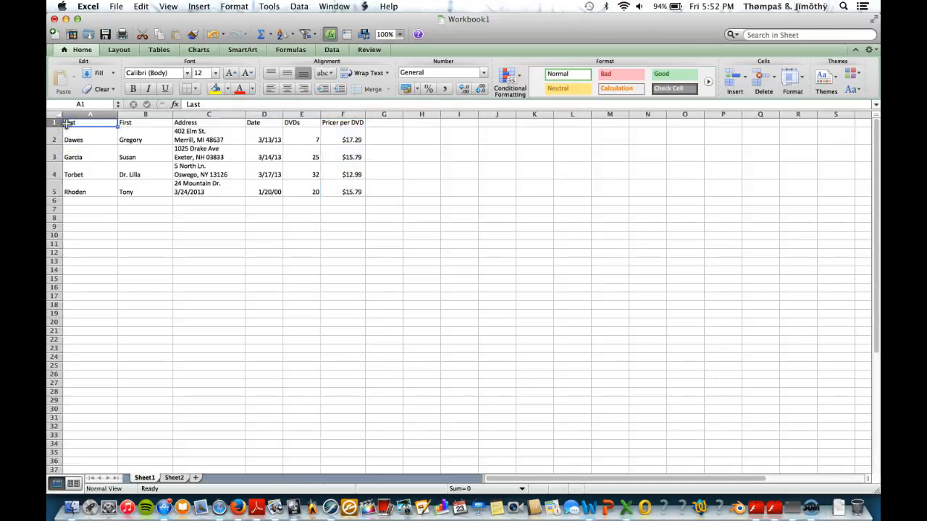
Insert a blank column between the Address and Date columns and narrow it slightly.
click(265, 114)
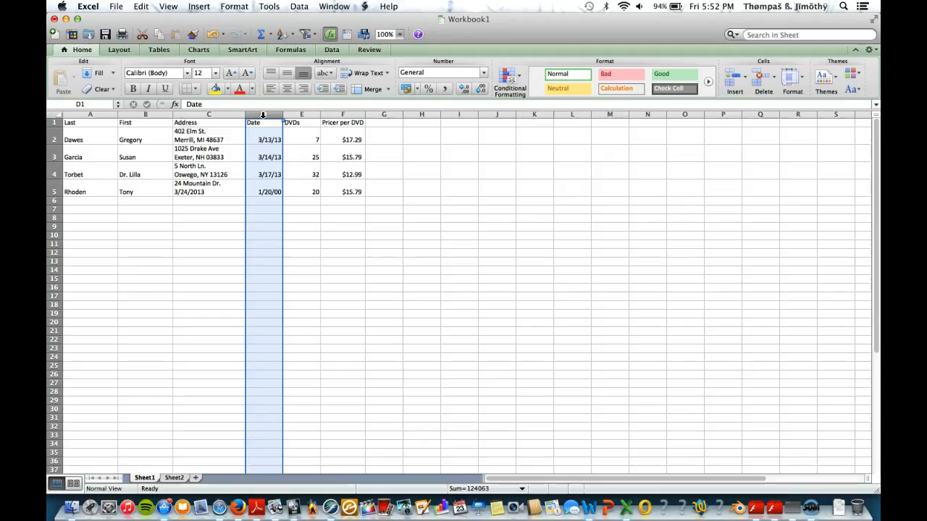
click(198, 8)
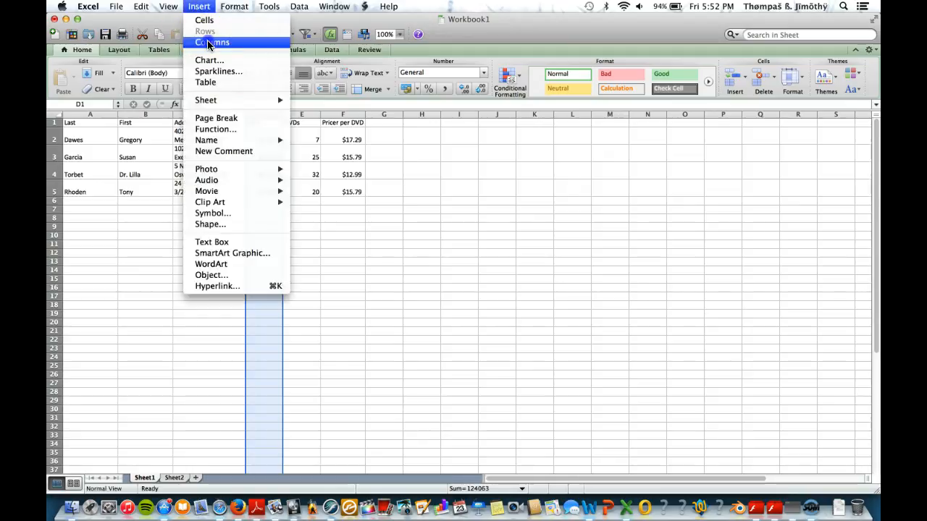
click(207, 40)
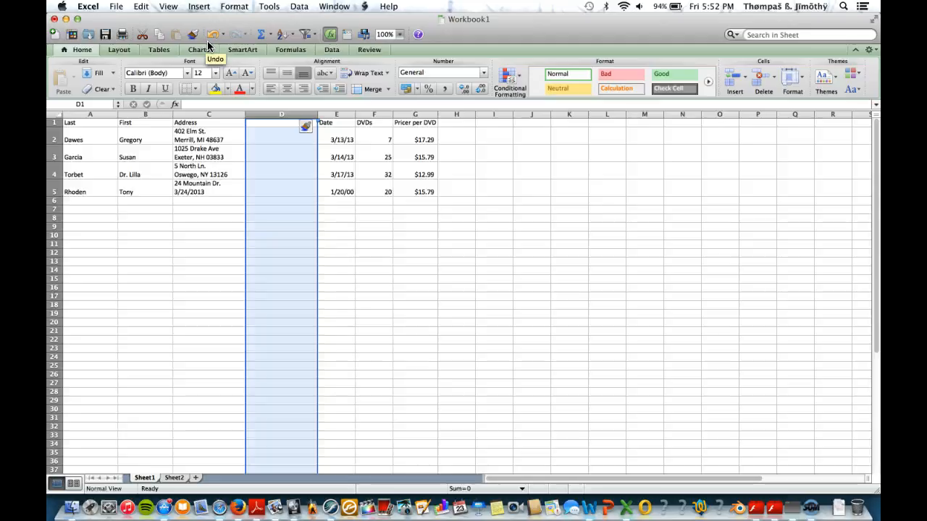
drag(318, 116, 301, 115)
Enter the heading Phone in cell D1 of the blank column.
click(285, 123)
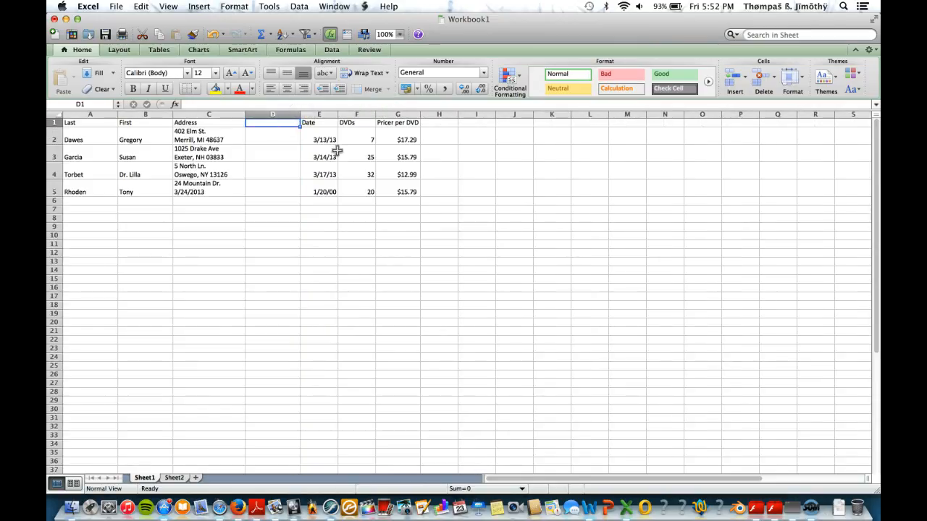
text(Phone)
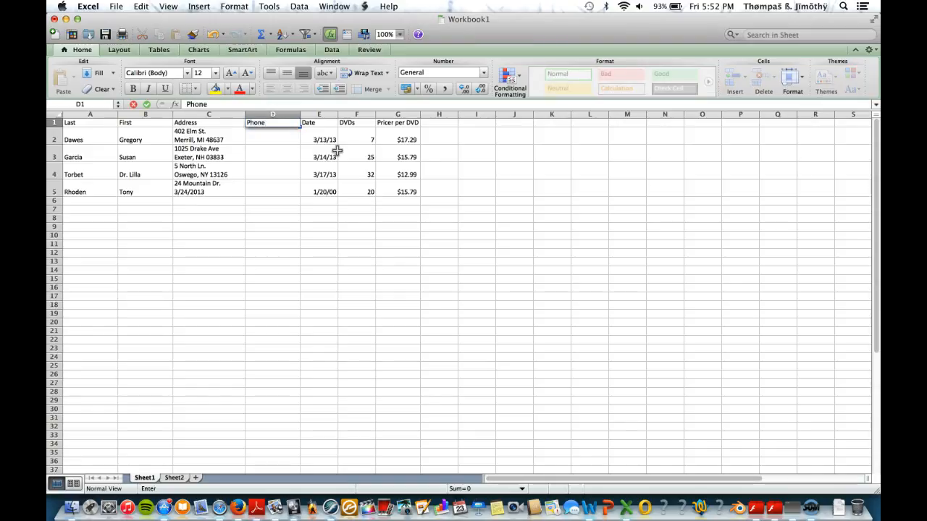
key(Return)
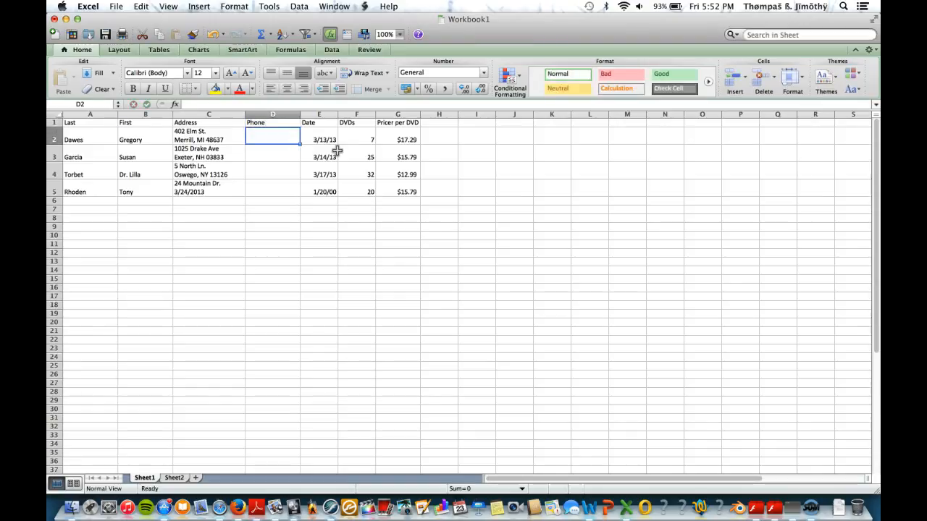
Enter the phone numbers of the first two customers in cells D2 and D3.
text(()
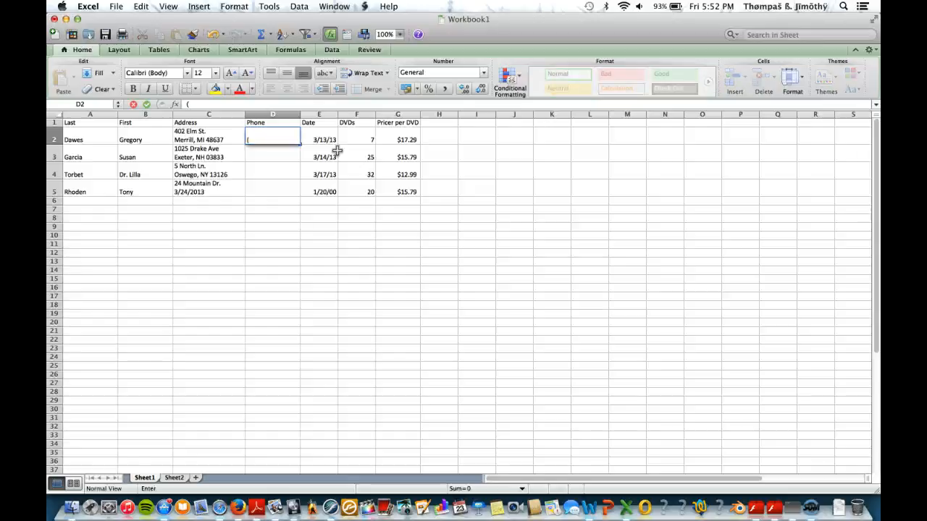
text(989) 555-3433)
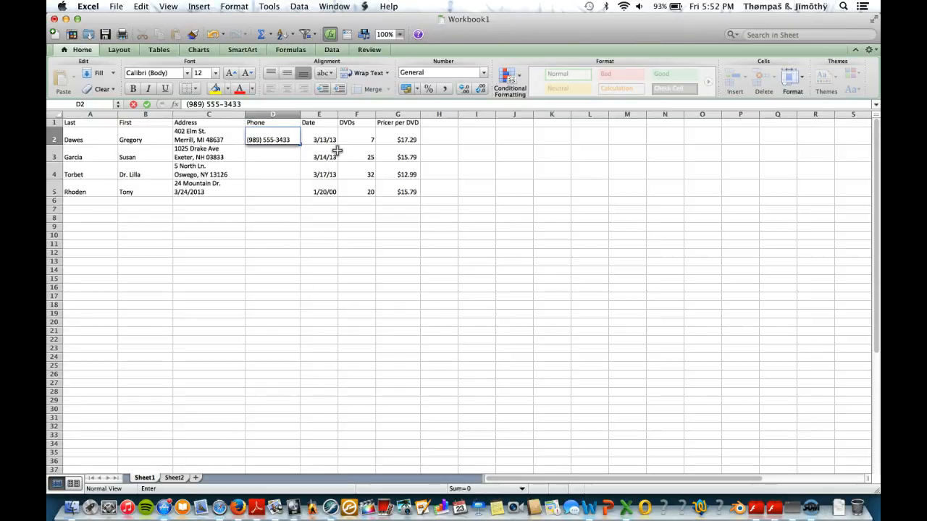
key(Return)
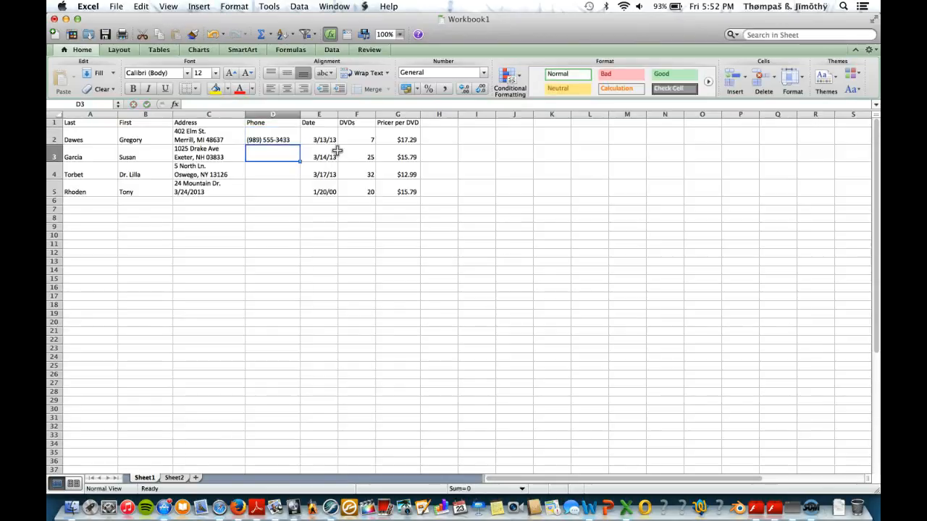
text((603))
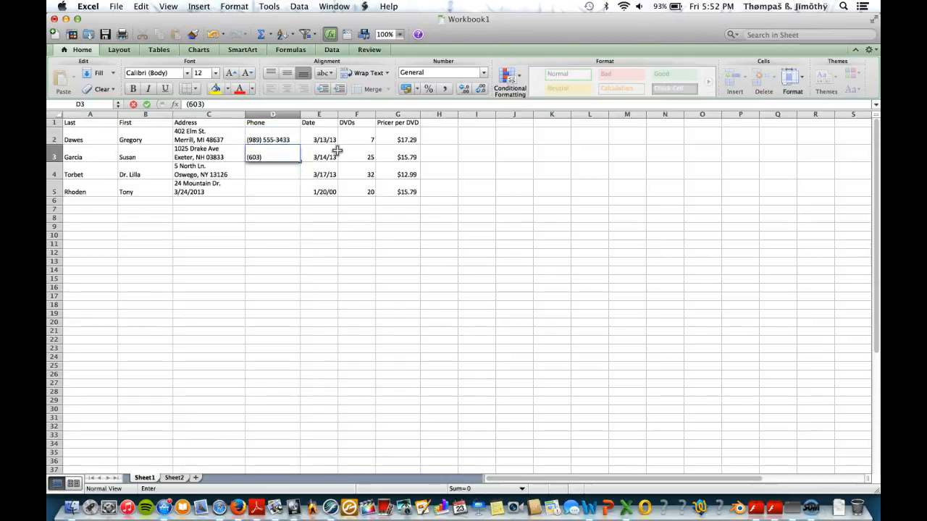
text( 5)
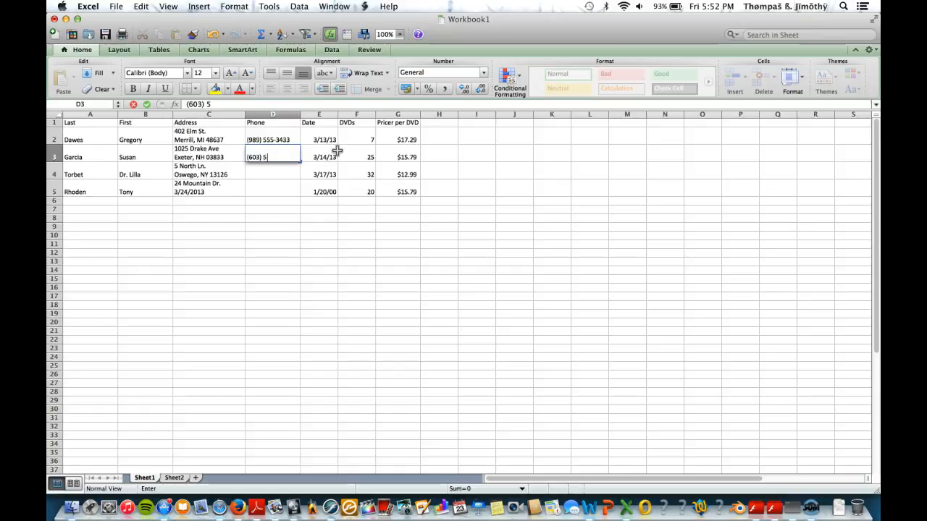
text(55-1091)
key(Return)
Enter the phone numbers of the remaining two customers in cells D4 and D5.
text(()
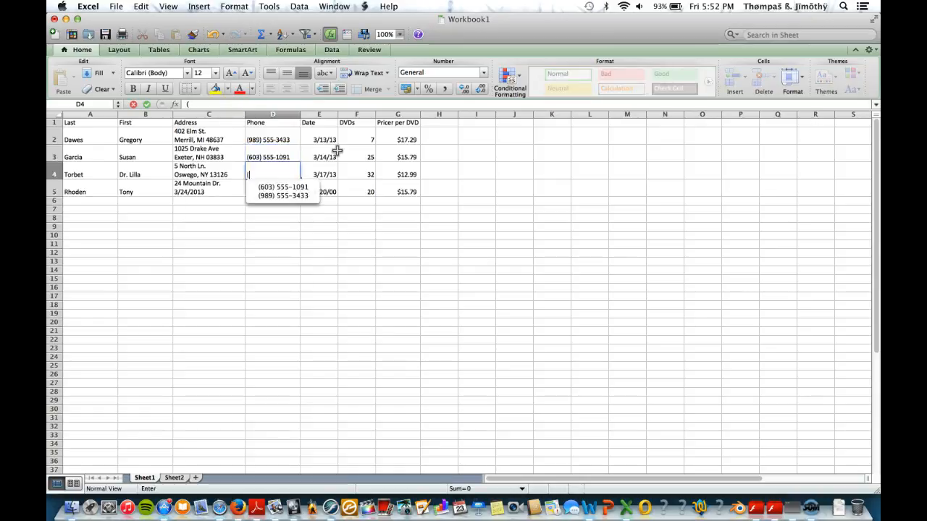
text(315) 5)
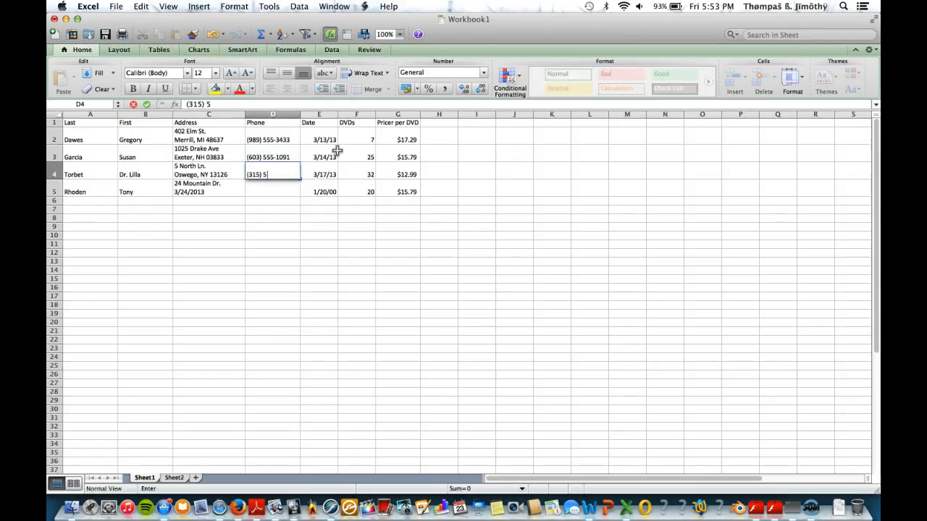
text(55-7823)
key(Return)
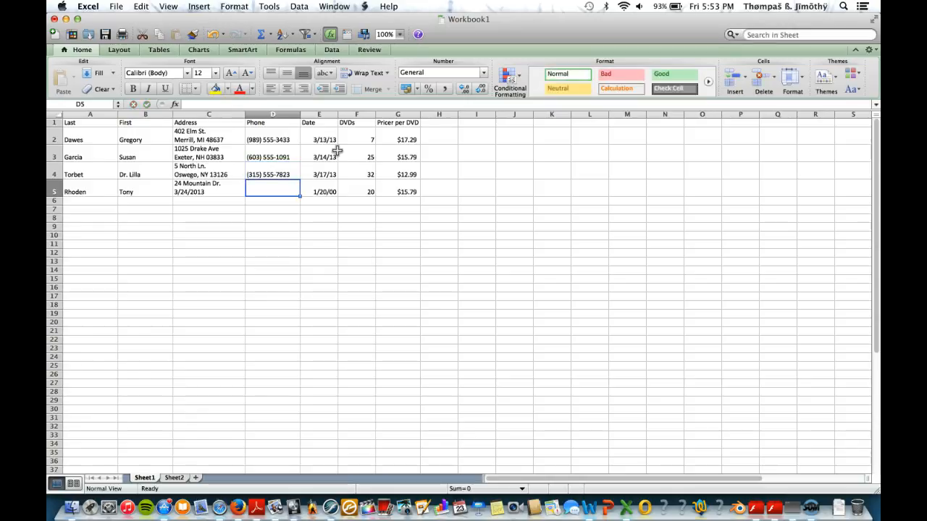
text((20)
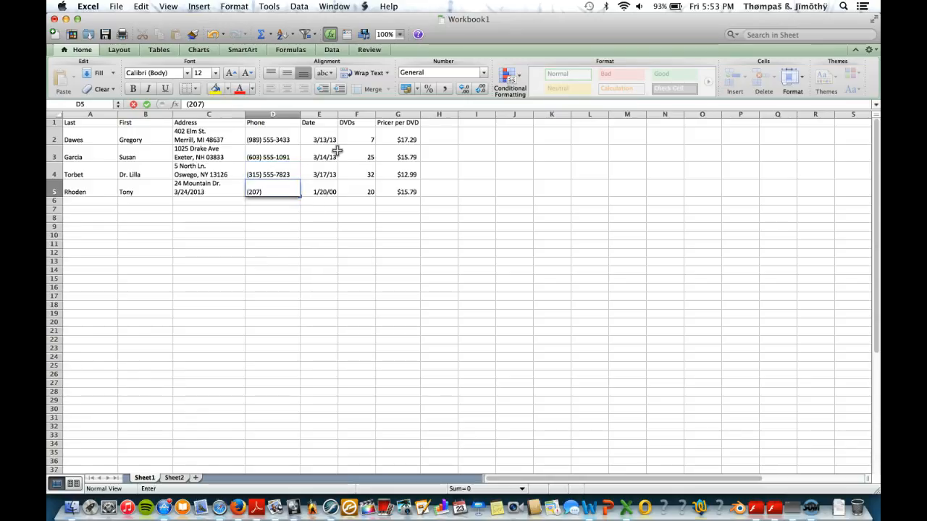
text(7) 555)
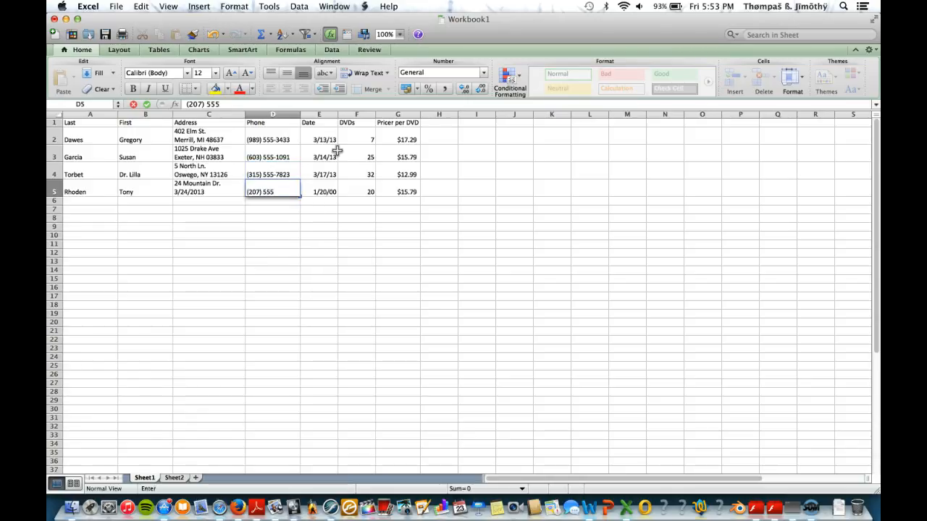
text(-9915)
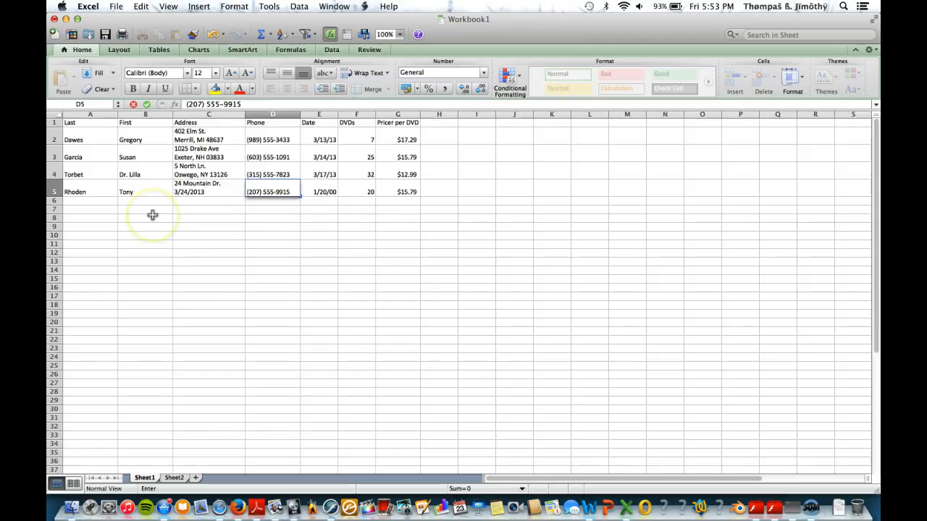
Insert a blank row between the headings and the first customer record.
click(52, 140)
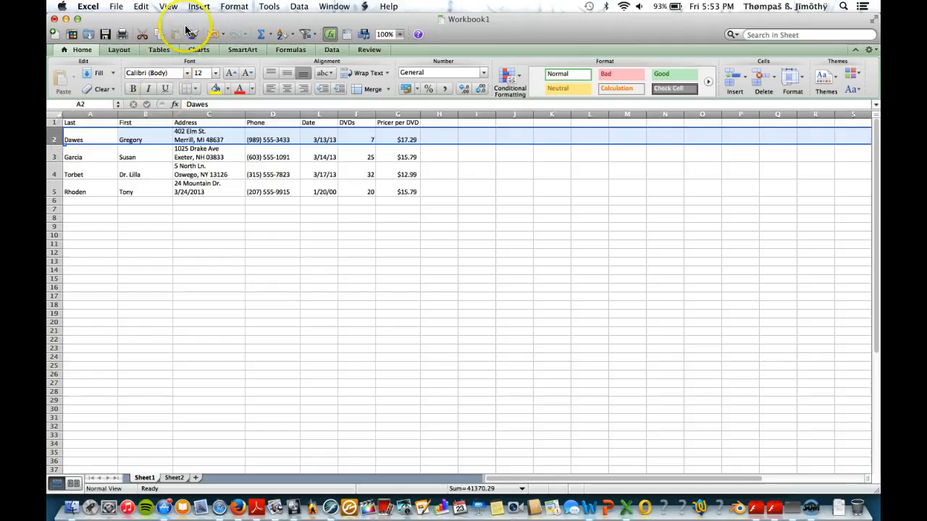
click(199, 7)
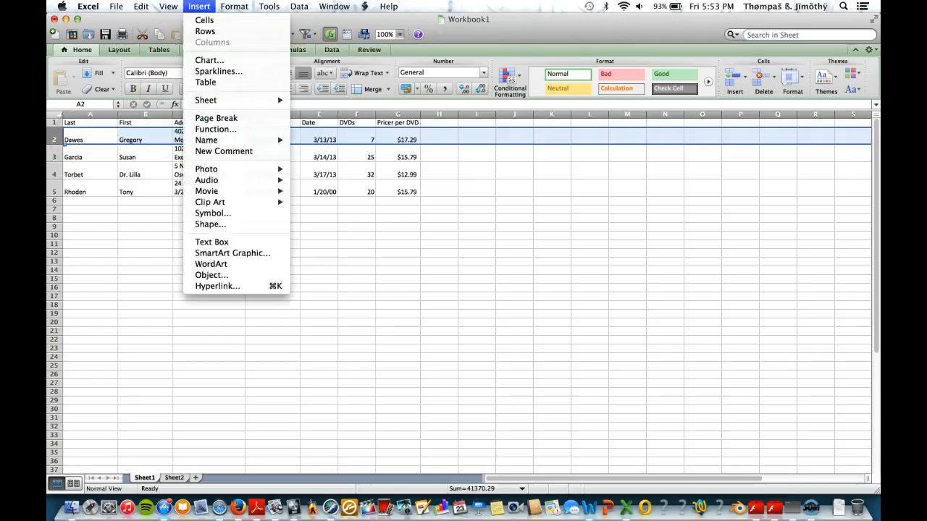
click(205, 32)
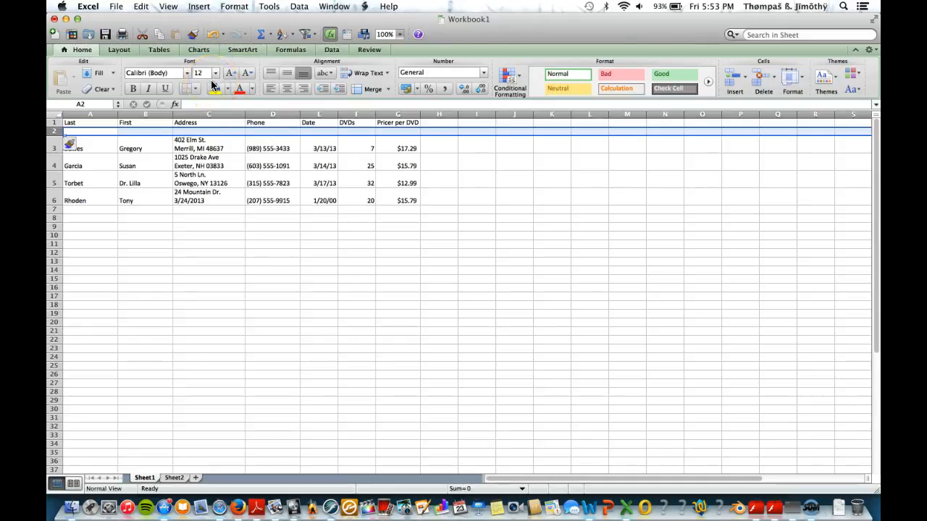
Enter the new customer's last name in A2 and first name in B2.
click(95, 131)
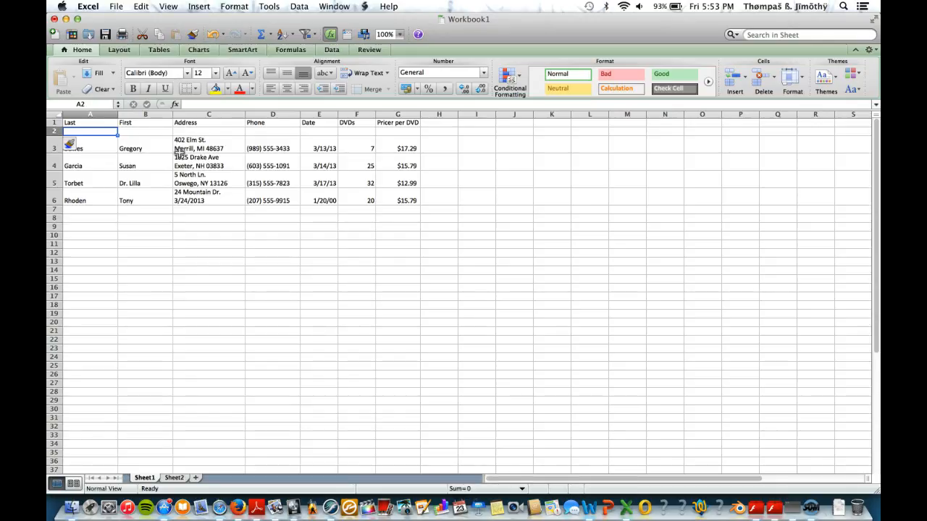
text(Ferris)
key(Tab)
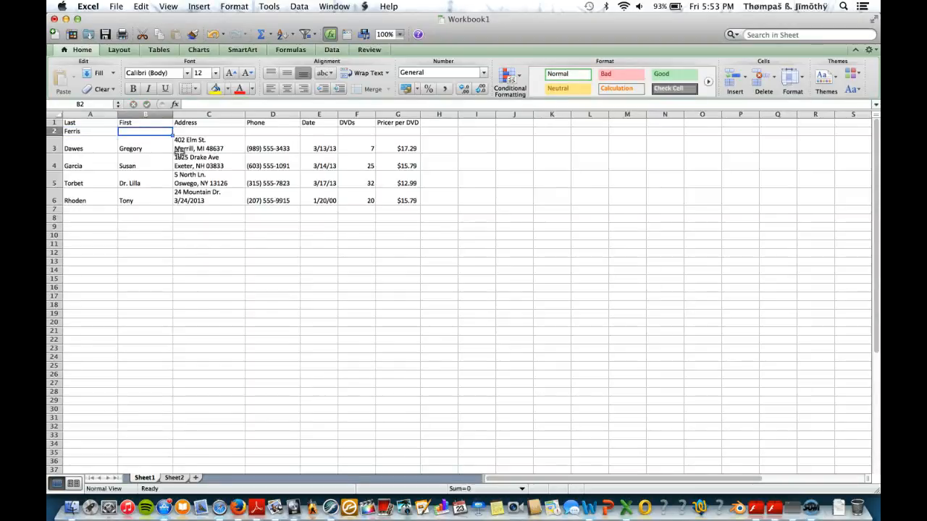
text(Andrew)
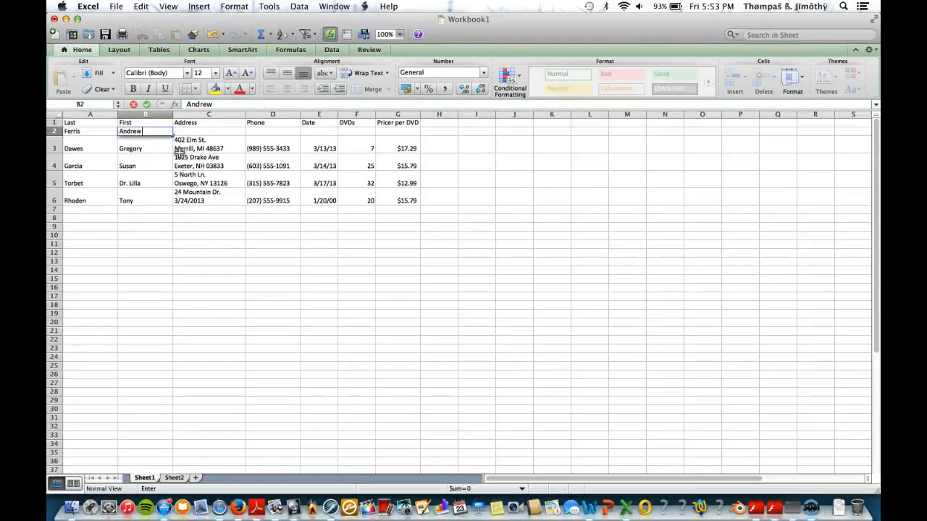
key(Tab)
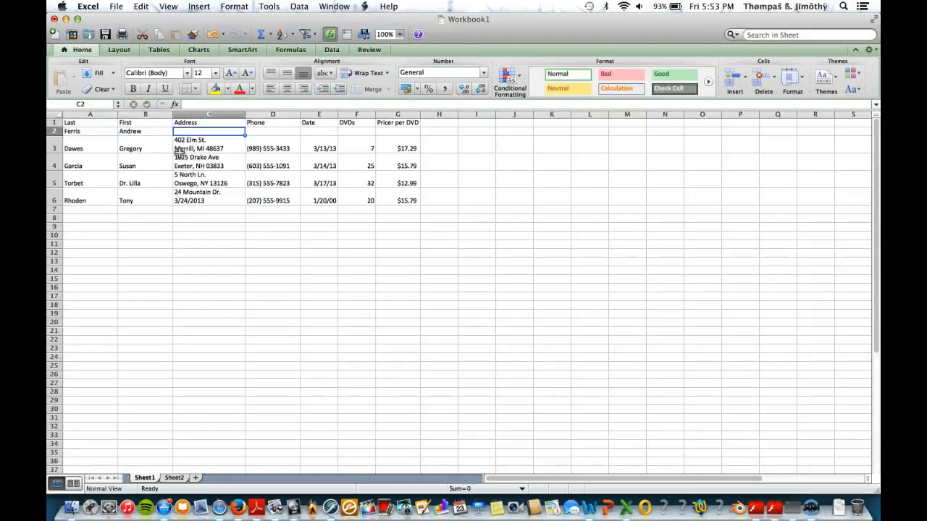
Enter the new customer's address in C2 on two lines, with the street above the city, state and ZIP code.
text(135 College)
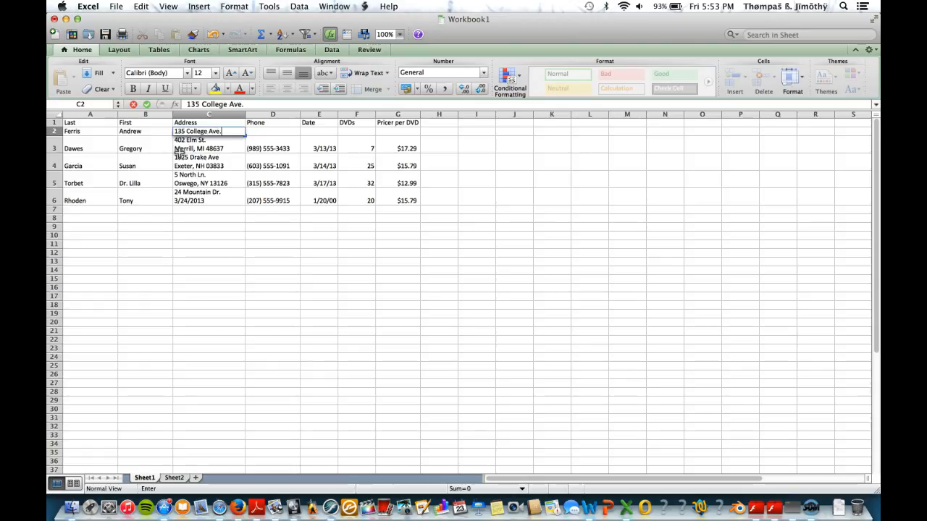
text(Ave.)
key(ctrl+alt+Return)
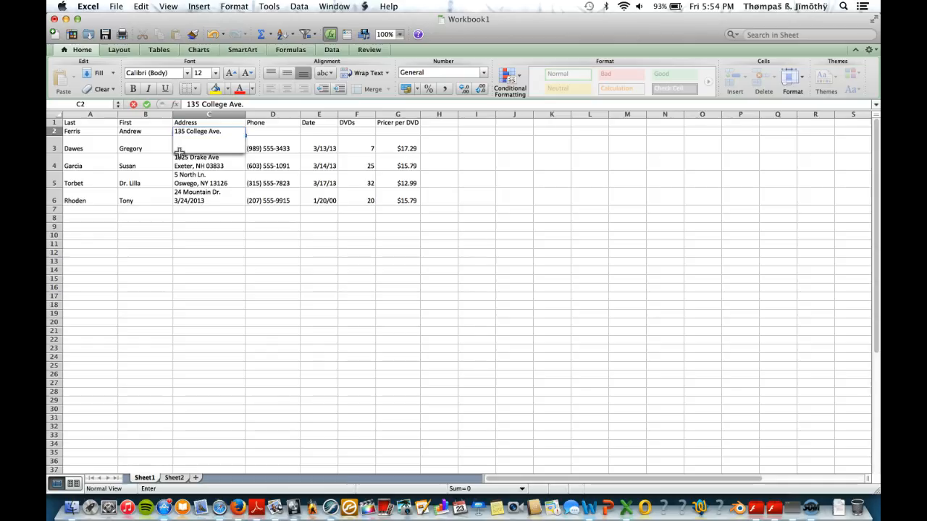
text(Bar Harbor, ME 046)
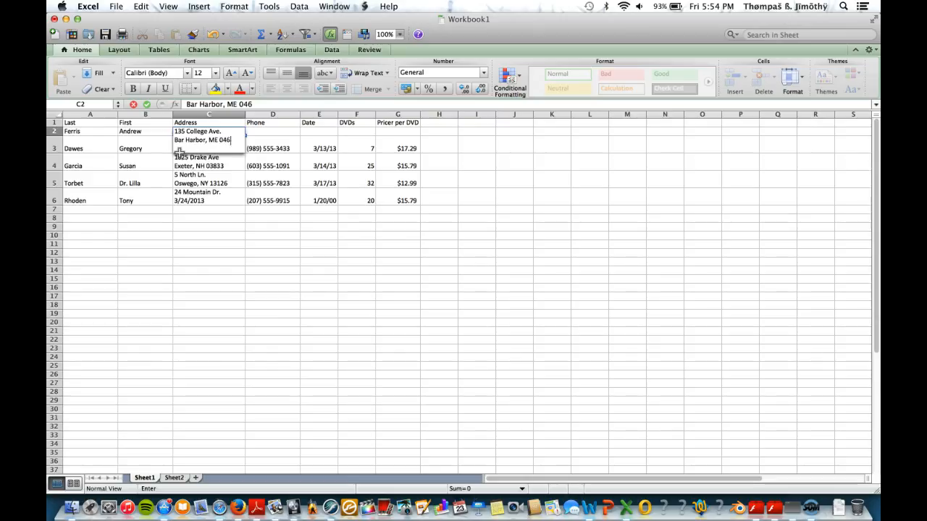
text(09)
key(Return)
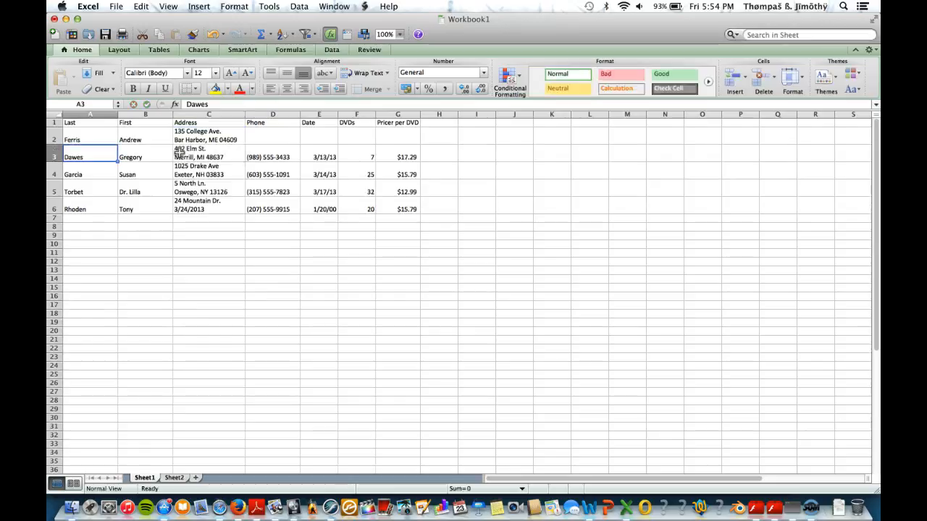
Enter the new customer's phone number in cell D2.
click(267, 138)
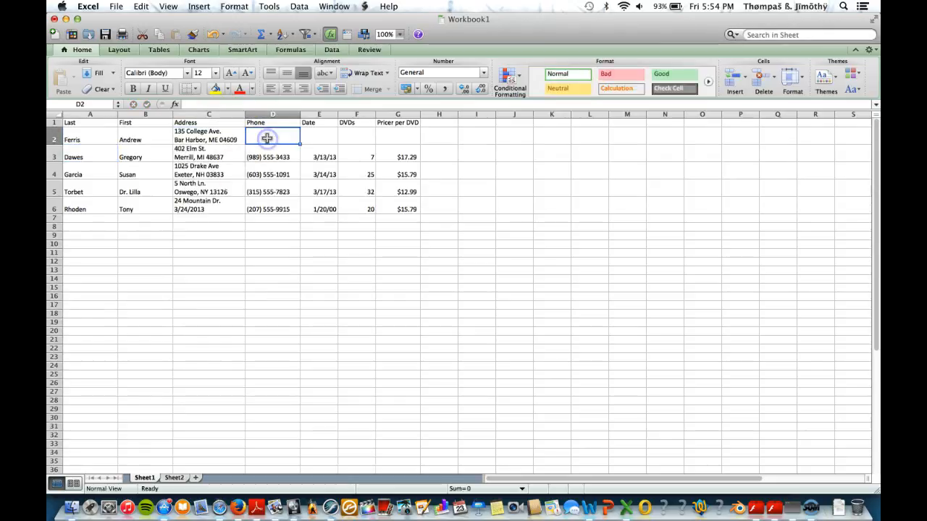
text(()
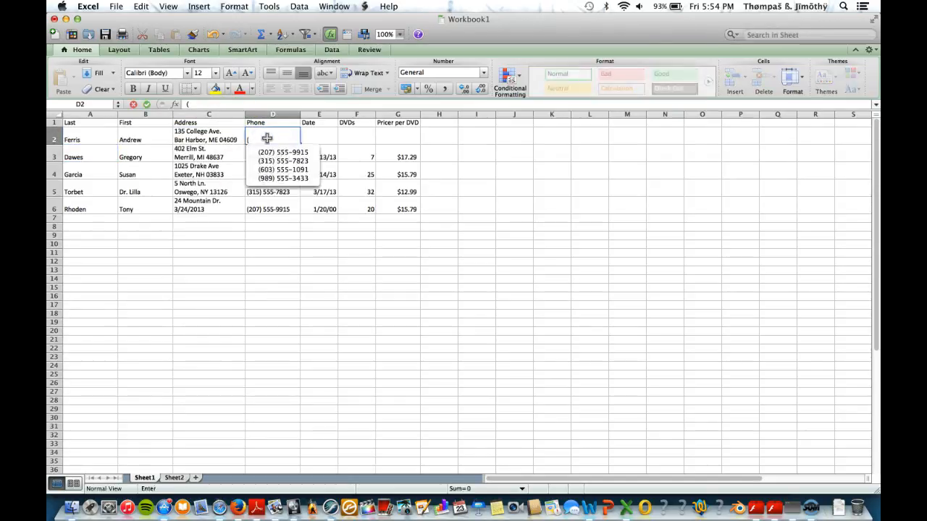
text(207)
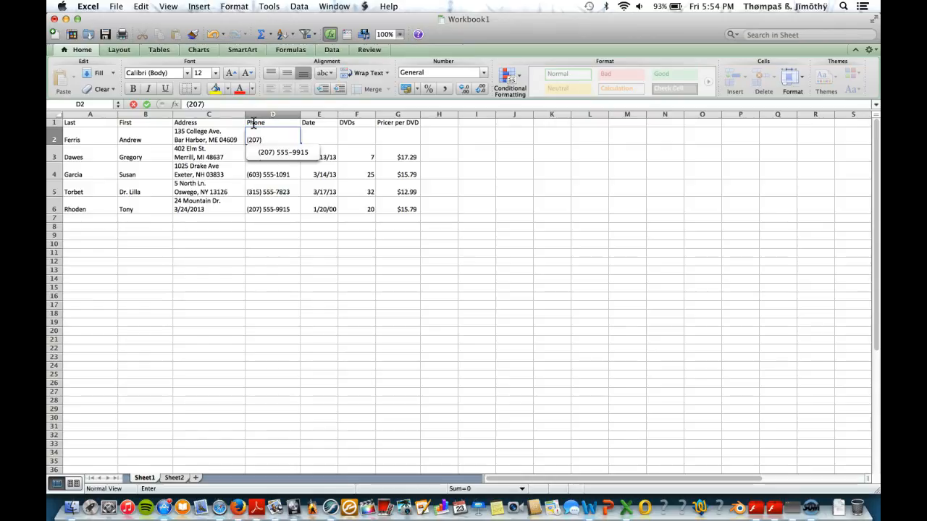
text() 555-0101)
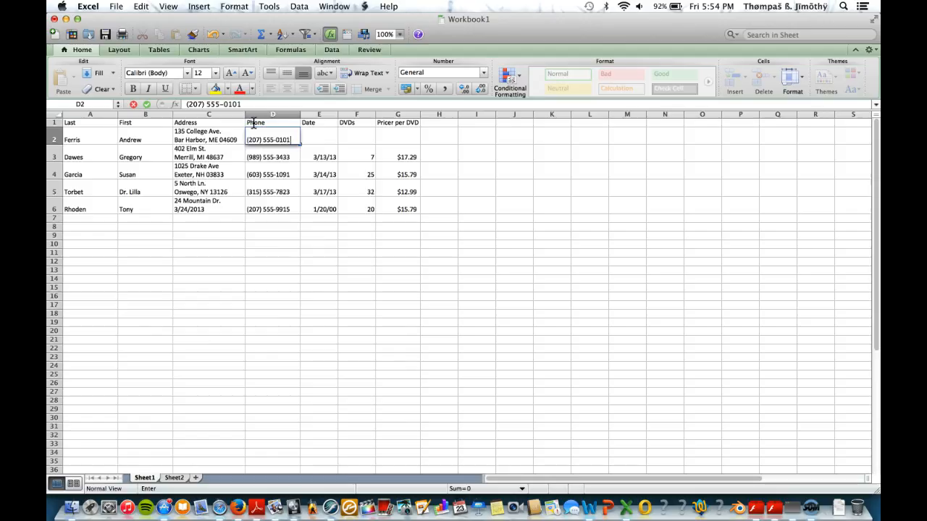
key(Tab)
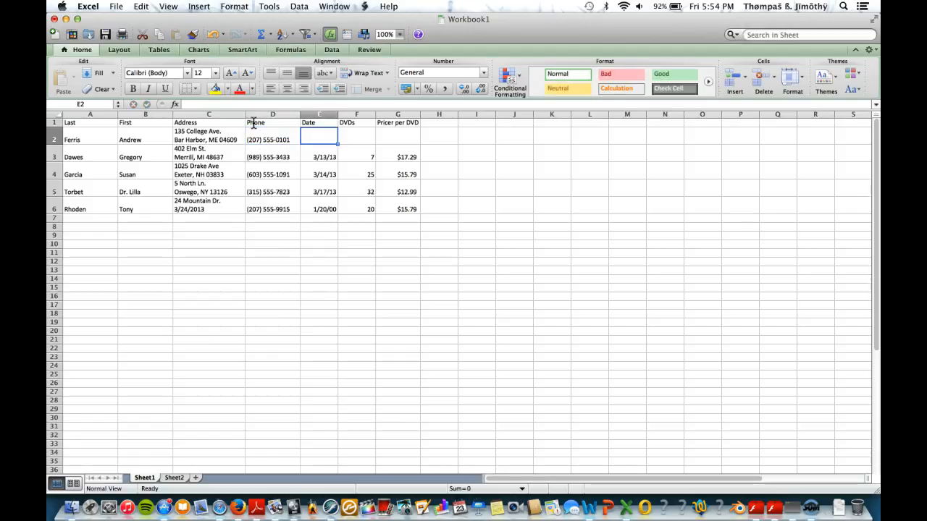
Enter the order date 3/5/13 for the new customer in cell E2.
text(3/5/10)
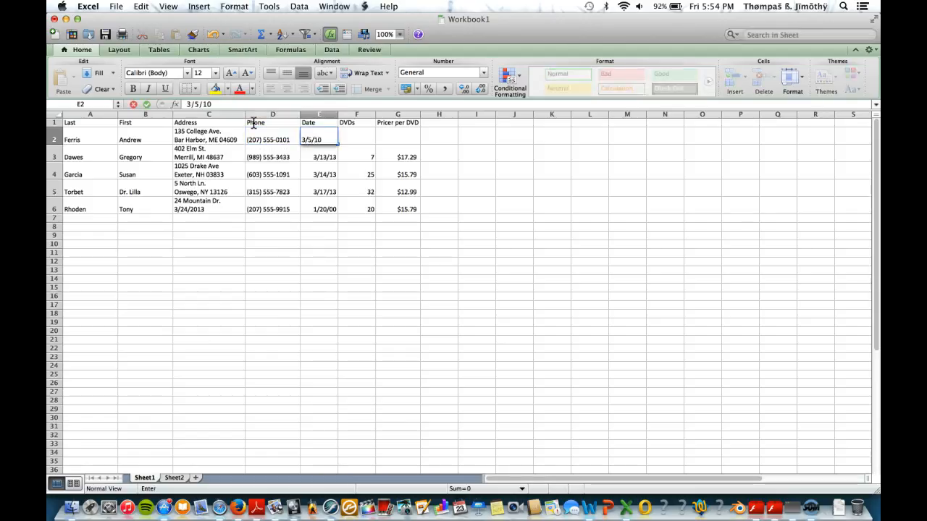
key(BackSpace)
key(BackSpace)
key(BackSpace)
key(BackSpace)
key(BackSpace)
key(BackSpace)
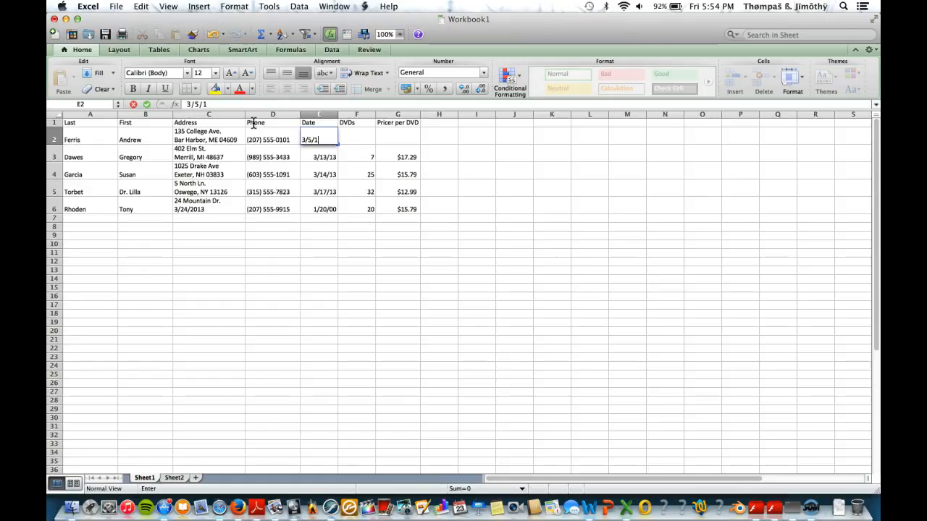
text(3)
key(Tab)
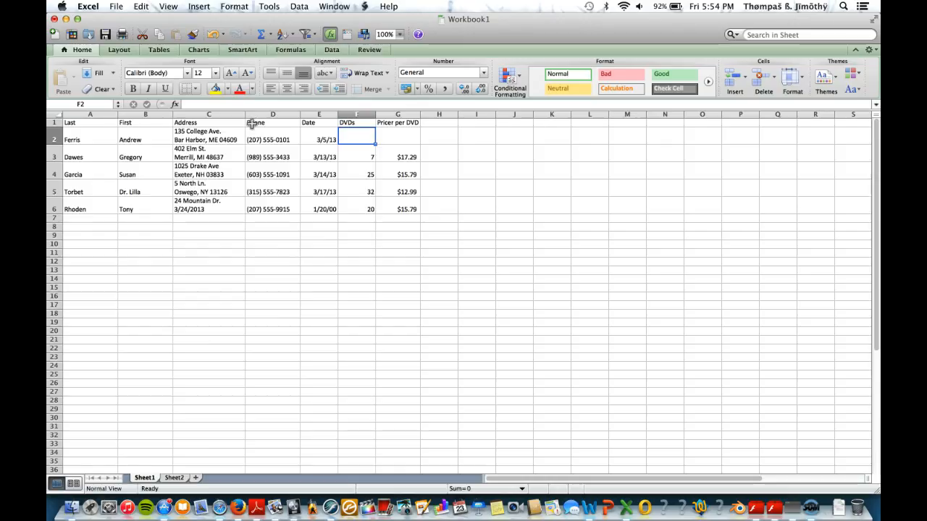
Complete the new customer's record with 2 DVDs in F2 and a price per DVD of $17.29 in G2.
text(2)
key(Tab)
text($1)
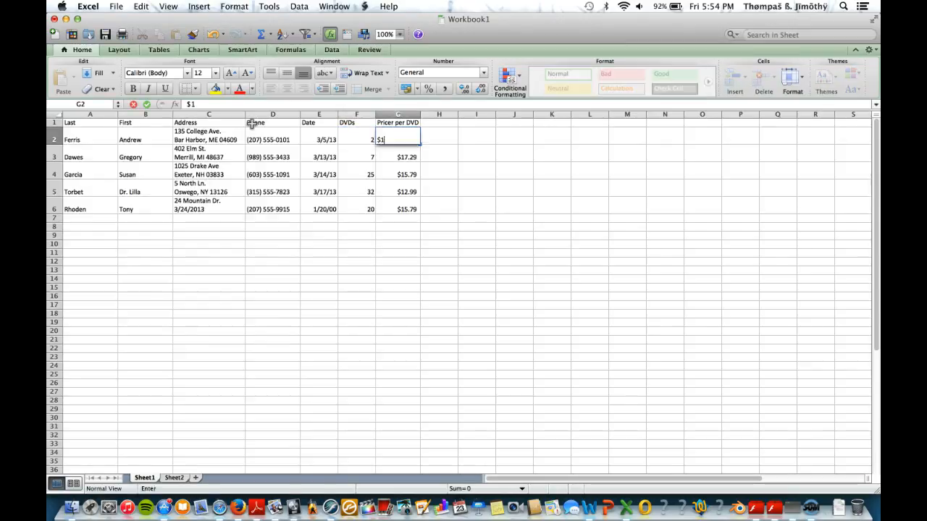
text(7.)
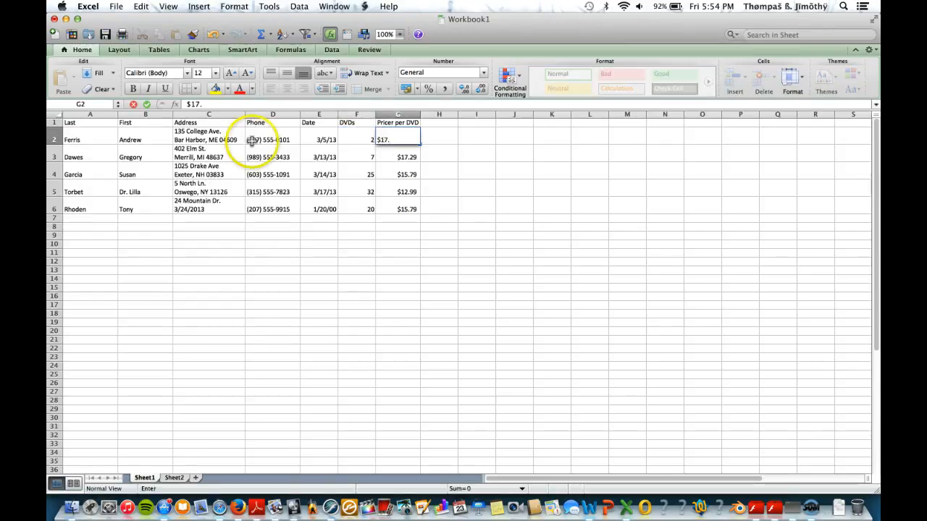
text(29)
key(Return)
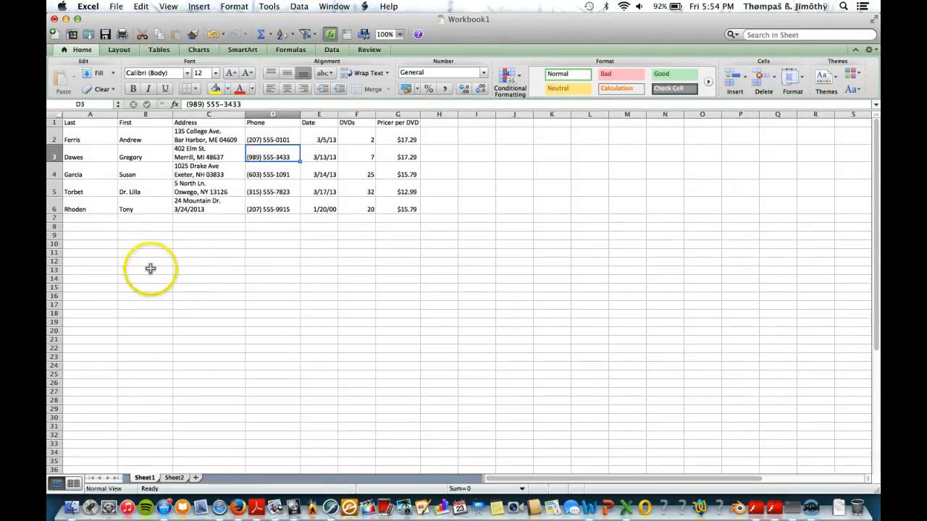
Clear the contents of row 3 and delete the emptied row from the orders sheet.
click(48, 155)
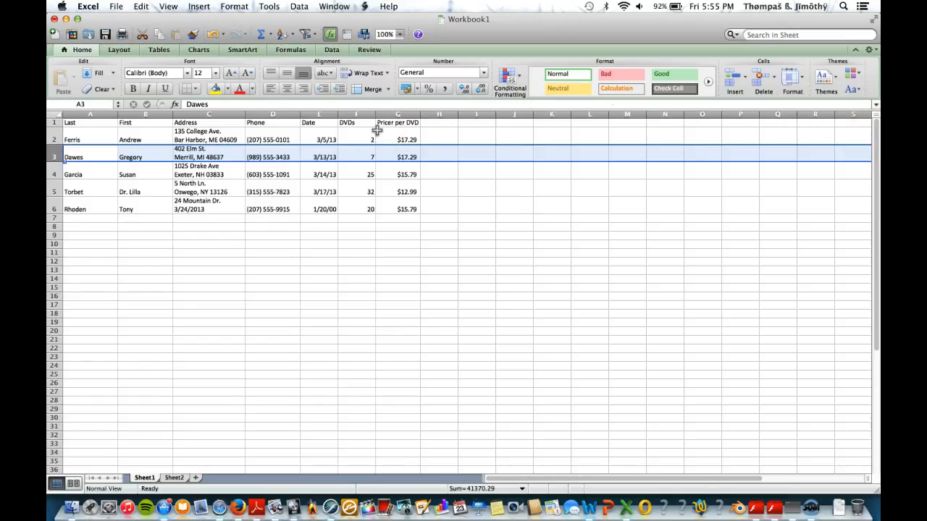
click(797, 78)
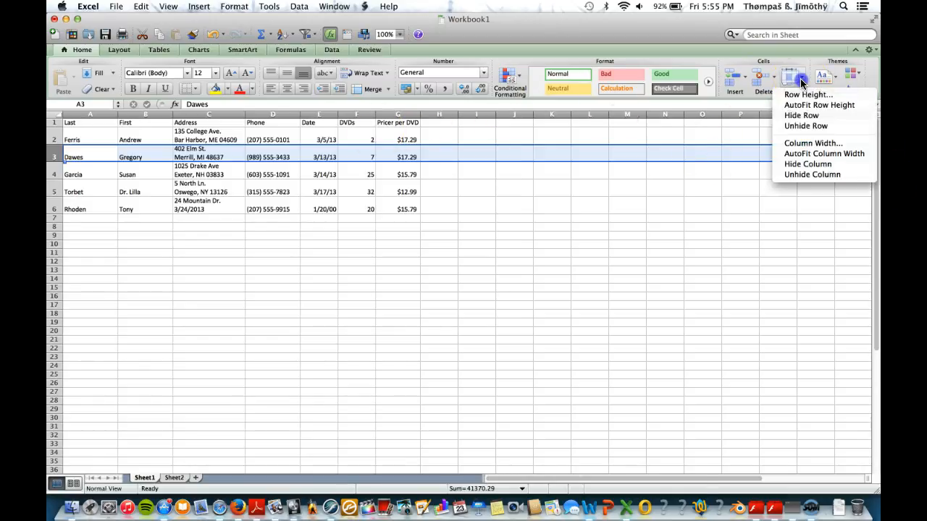
click(800, 78)
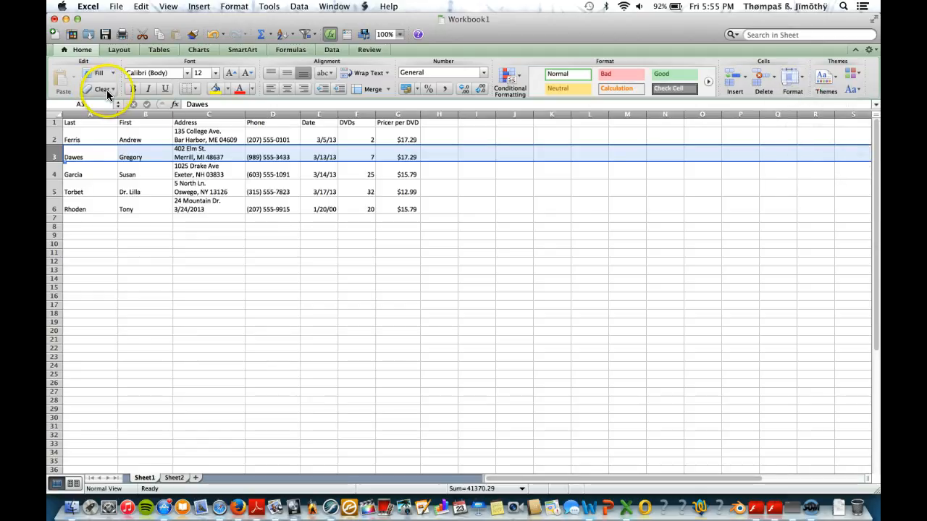
click(109, 90)
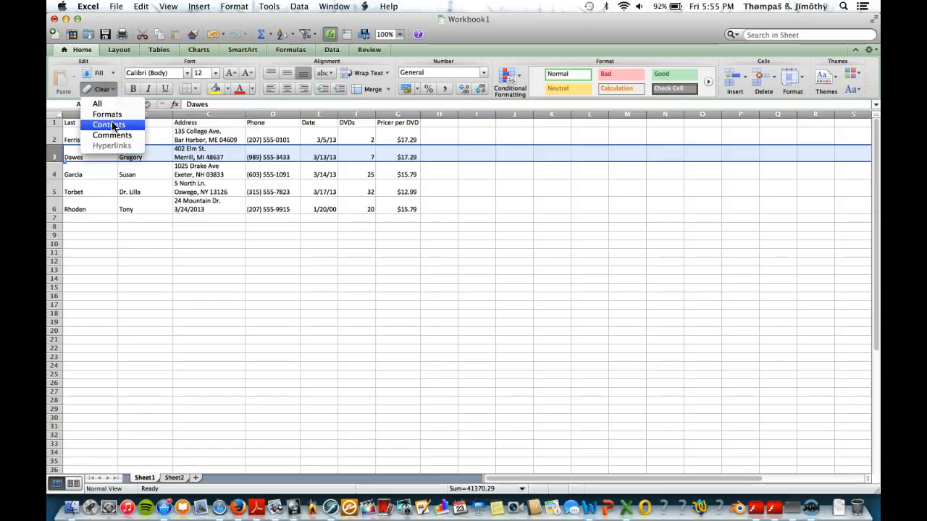
click(113, 125)
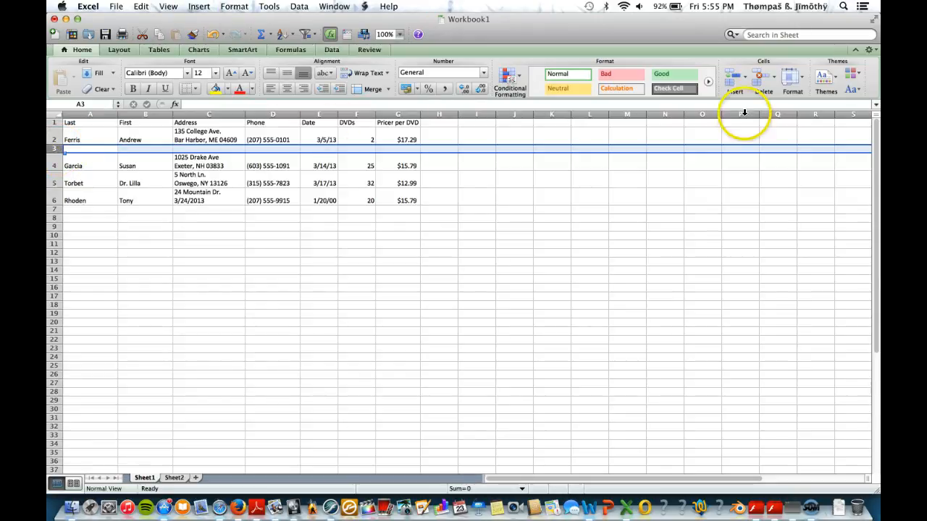
click(765, 86)
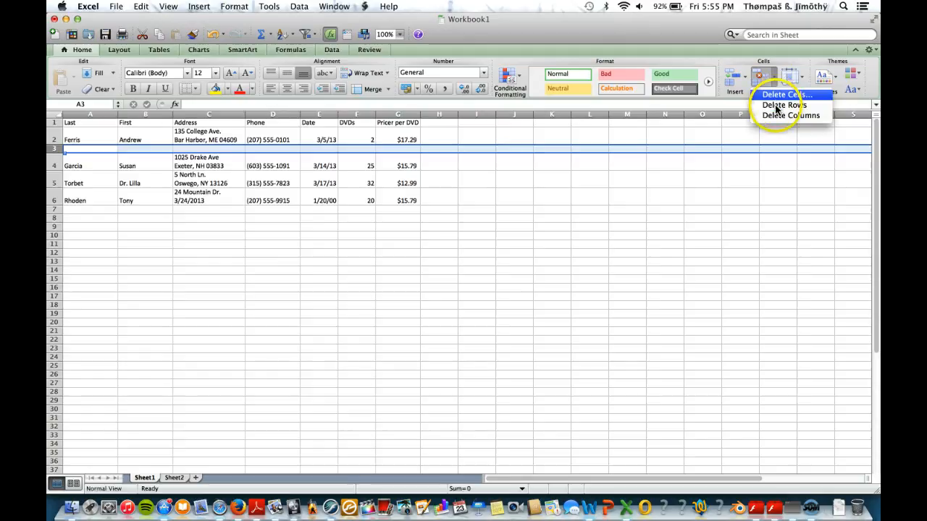
click(776, 106)
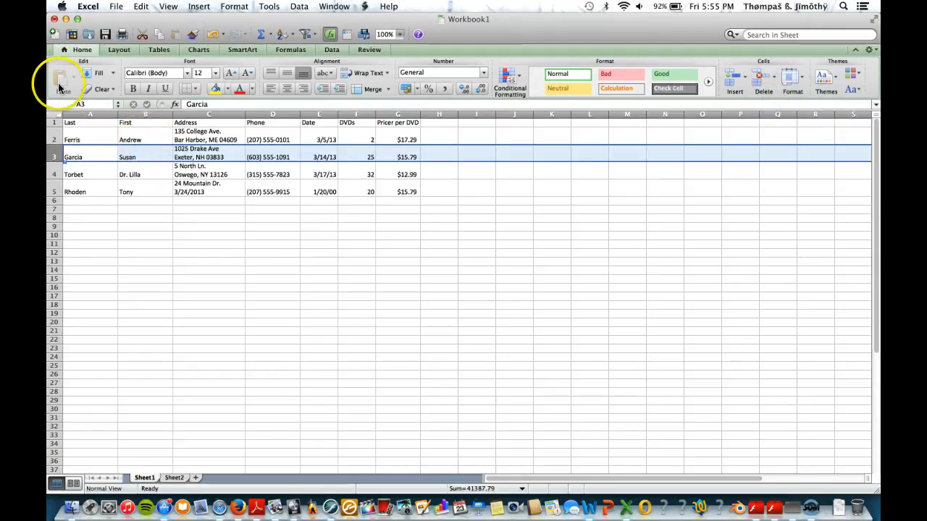
Save the workbook as RipCity Digital Orders in the Computer Fundamentals folder, in Excel Workbook (.xlsx) format.
click(116, 7)
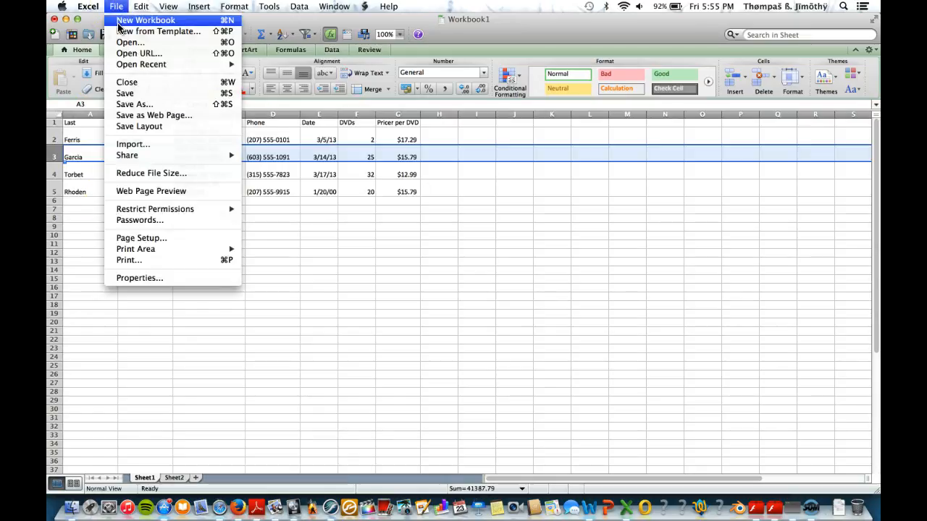
click(125, 94)
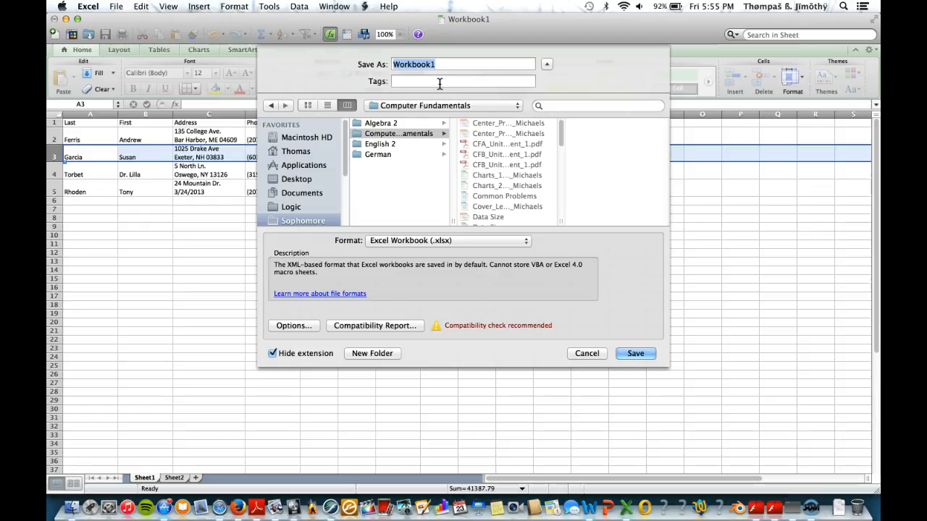
text(R)
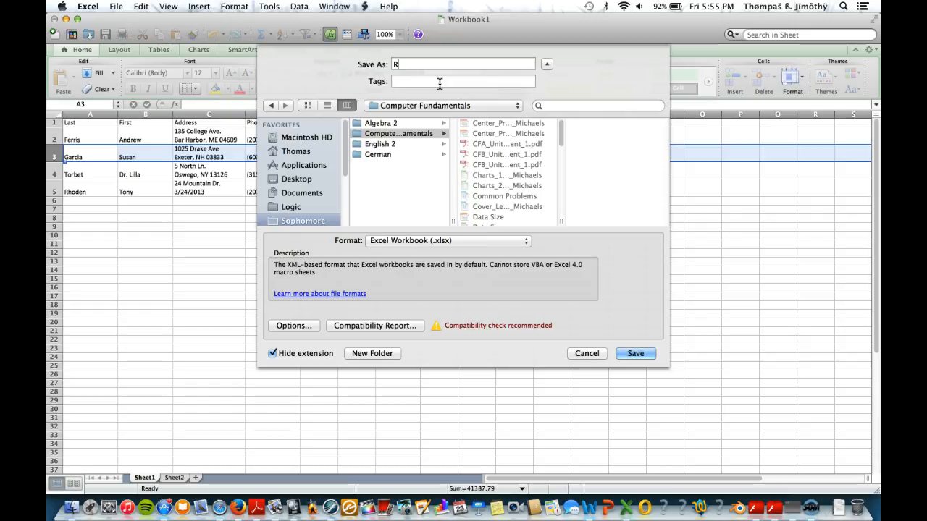
text(ipCity Digital Orders)
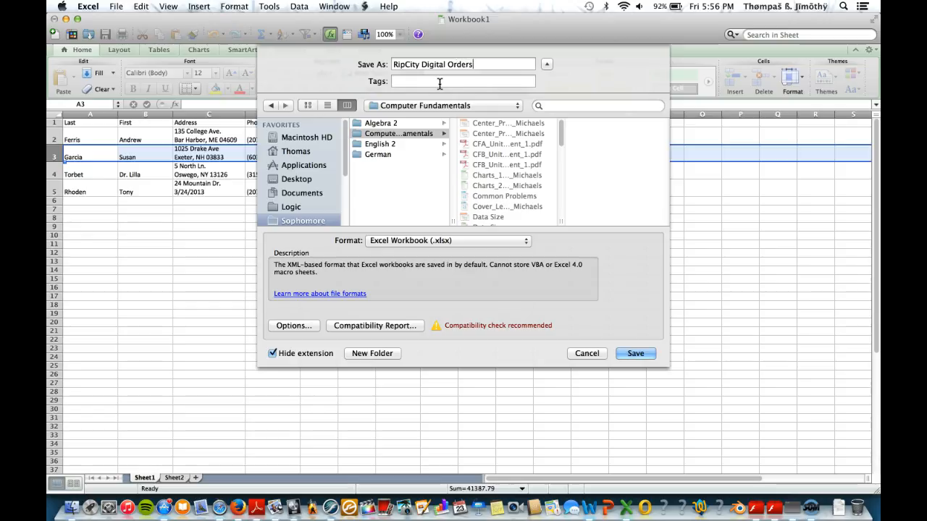
click(629, 355)
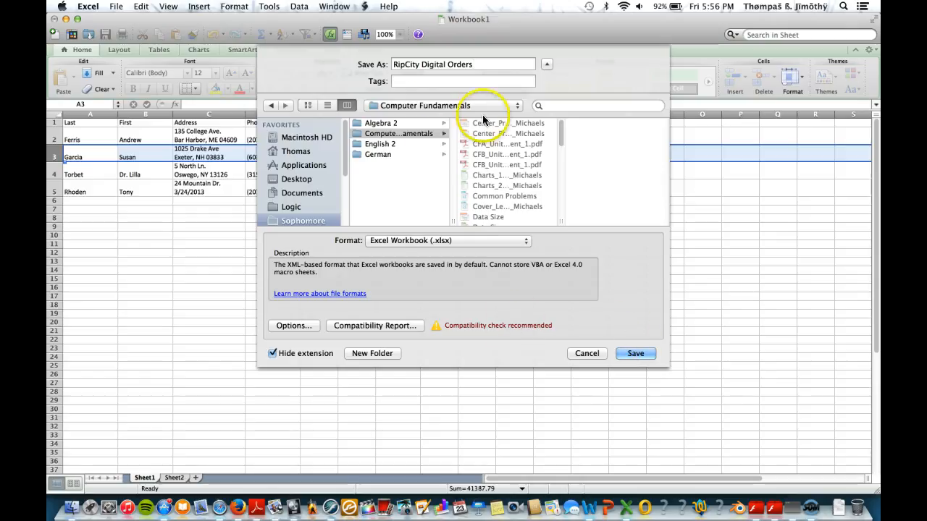
click(636, 353)
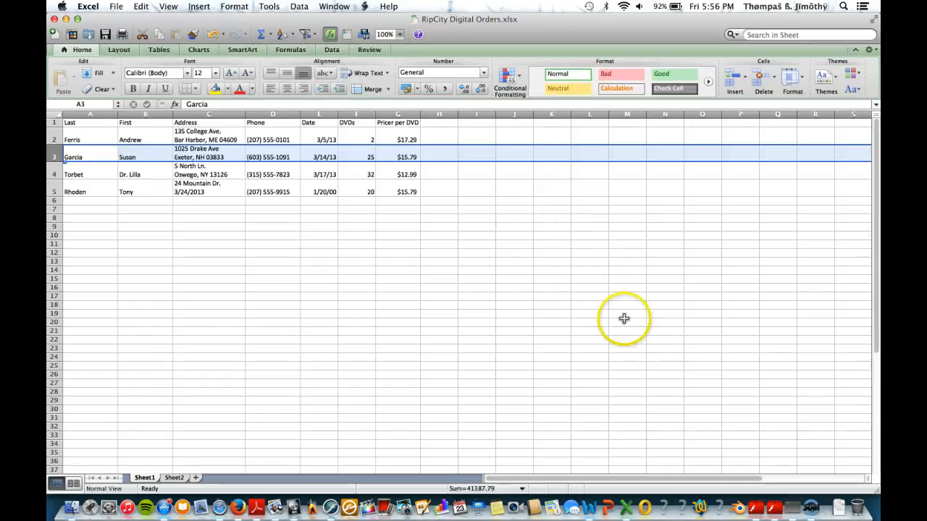
Select the whole order table A1:G5 as one adjacent range and release the selection.
click(103, 122)
drag(102, 122, 400, 191)
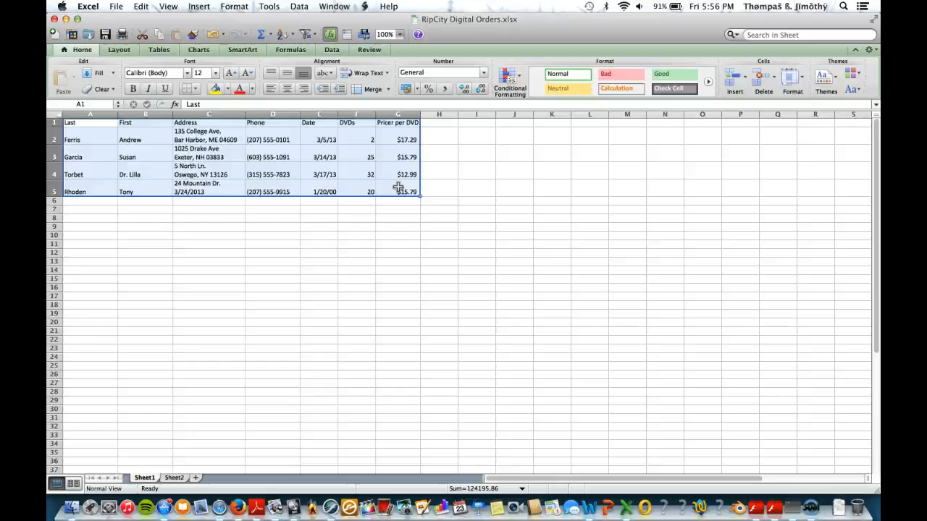
click(280, 235)
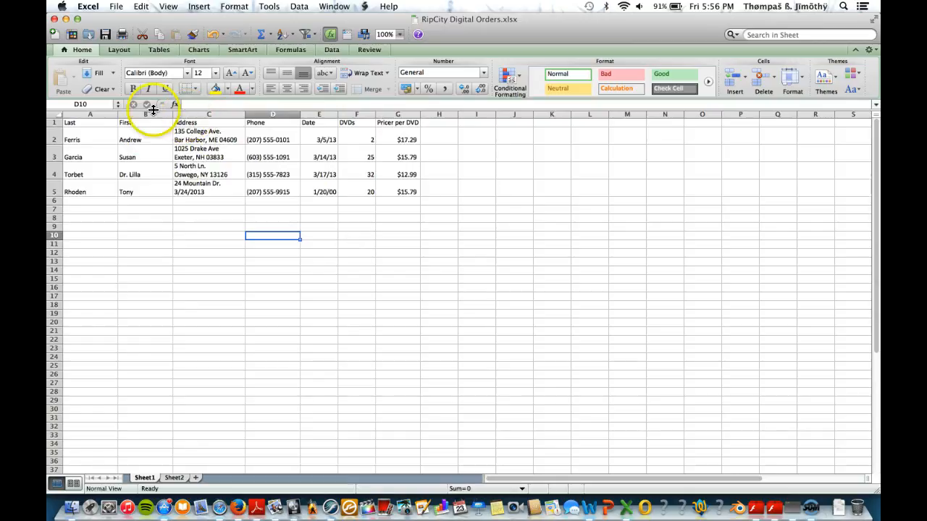
Select the nonadjacent ranges A1:A5 and F1:G5 together, and release the selection.
drag(91, 123, 86, 185)
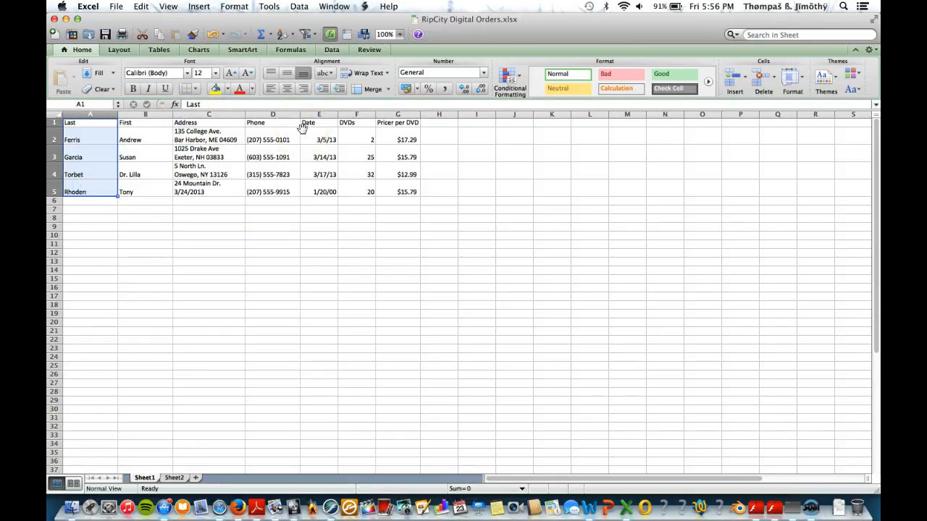
right_click(350, 125)
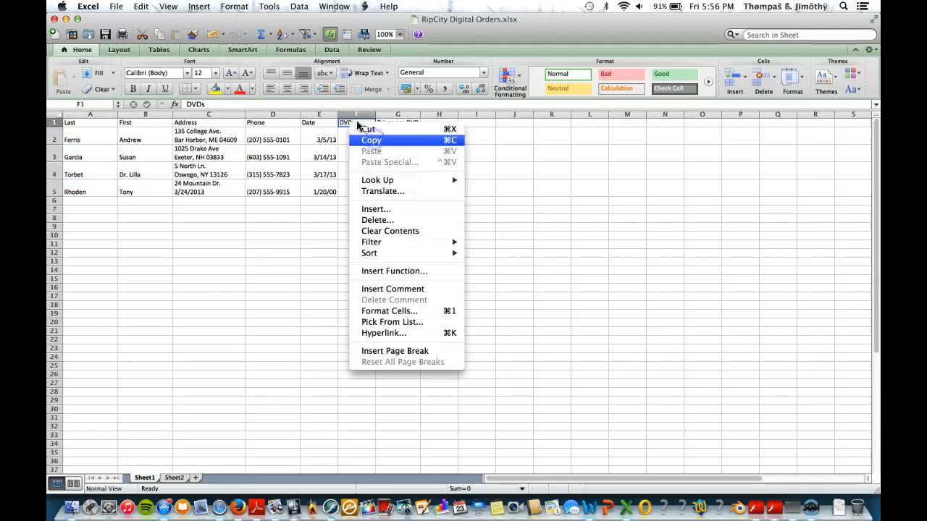
click(373, 143)
drag(90, 122, 83, 189)
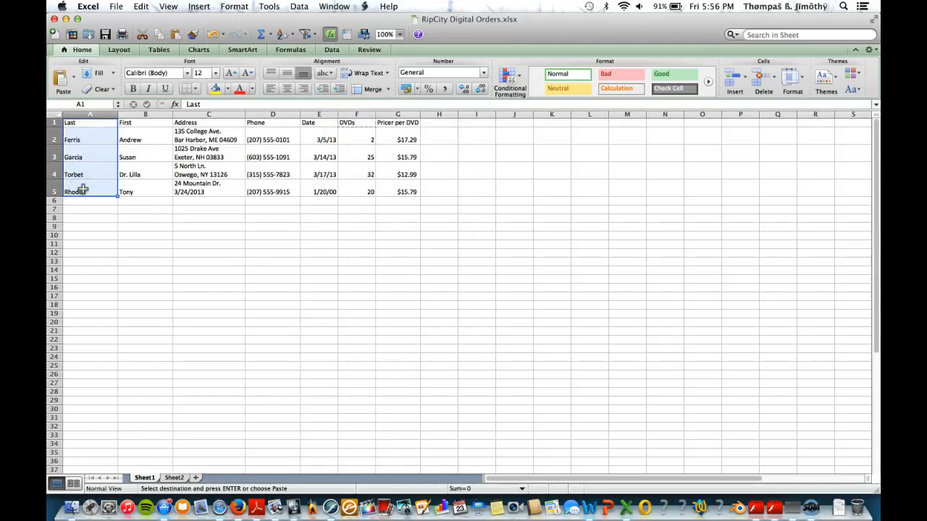
drag(350, 123, 384, 186)
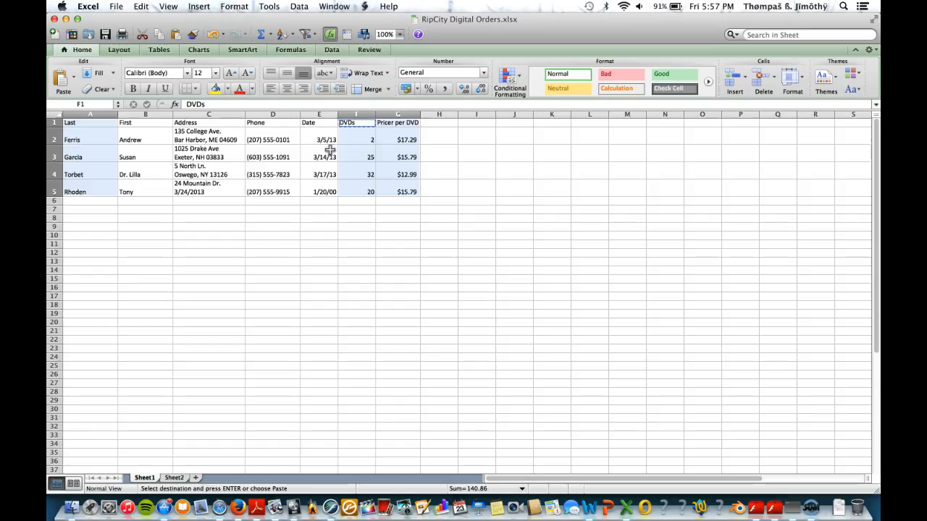
click(321, 153)
click(307, 209)
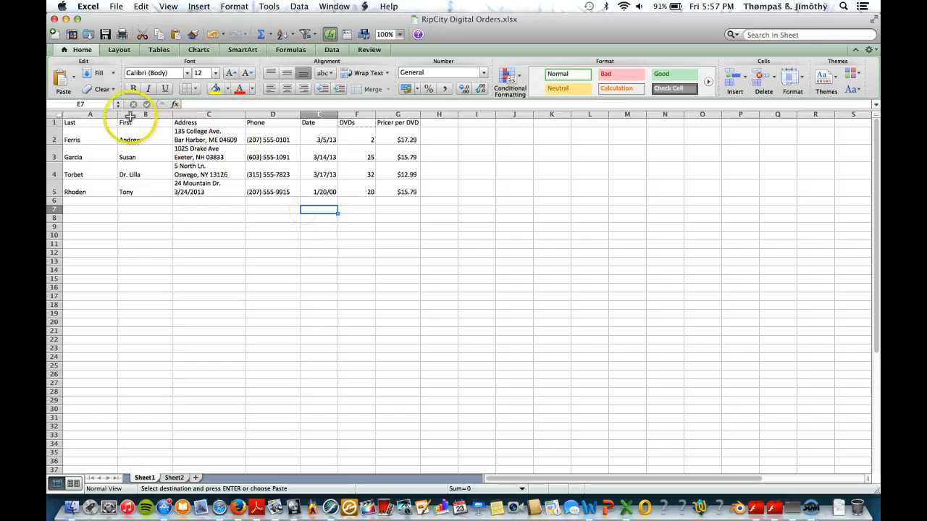
Move the order table A1:G5 down three rows so its headings start in A4.
drag(84, 122, 389, 182)
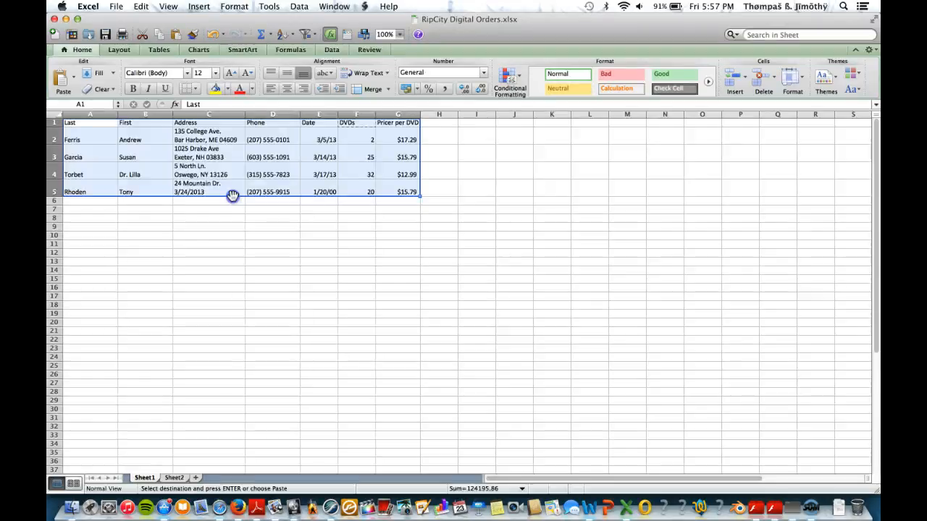
drag(232, 195, 228, 220)
click(227, 219)
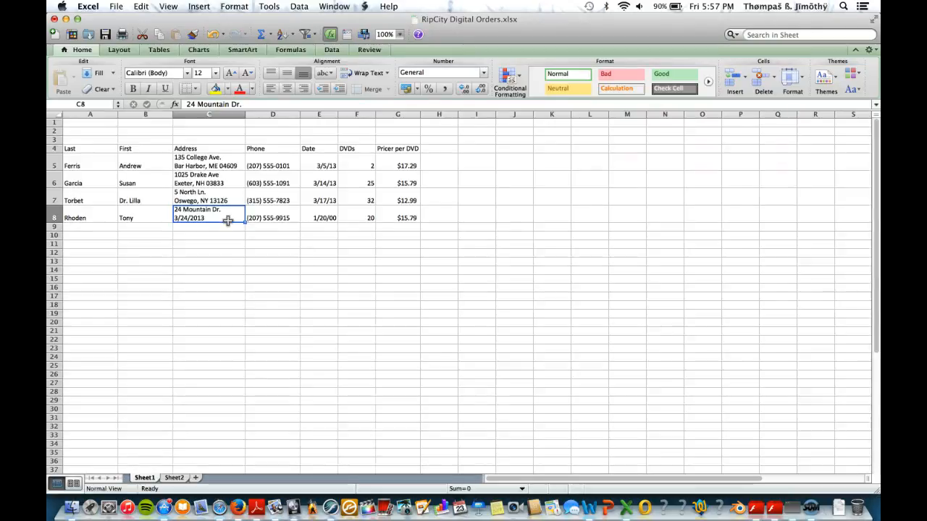
Enter the titles RipCity Digital in cell A1 and Customer Orders in cell A2 above the table.
click(84, 123)
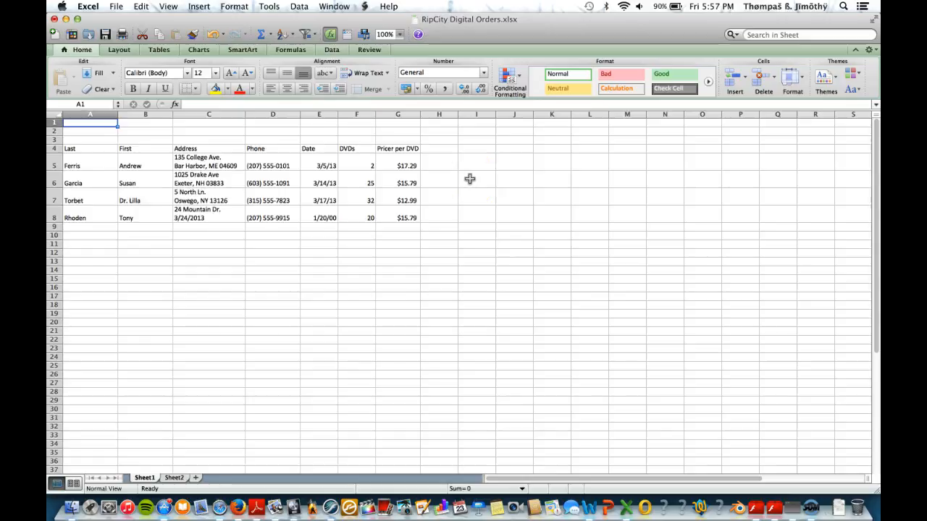
text(Rip)
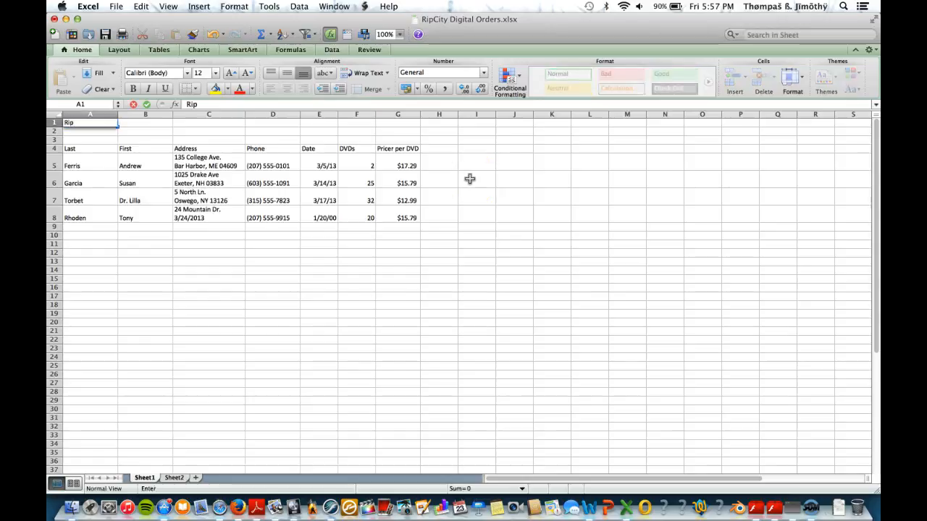
text(City)
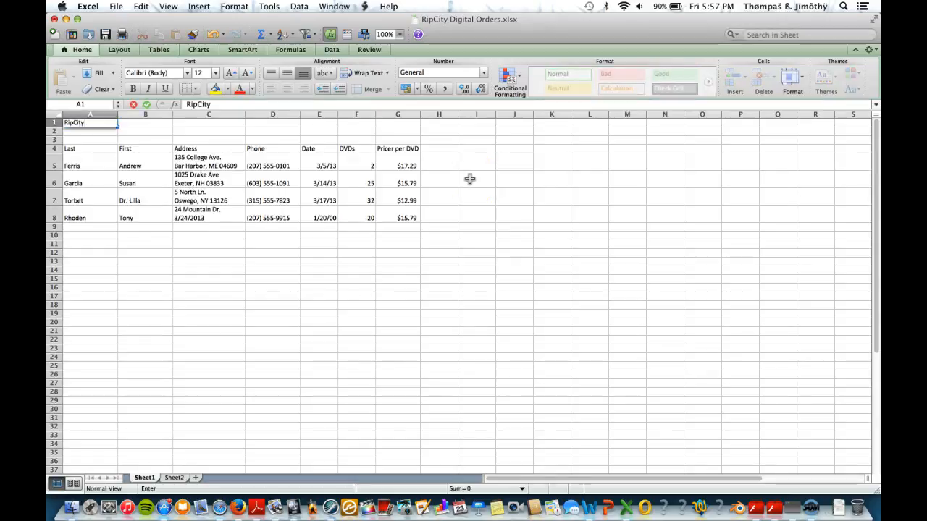
text( Digital)
key(Return)
text(Costomer Ord)
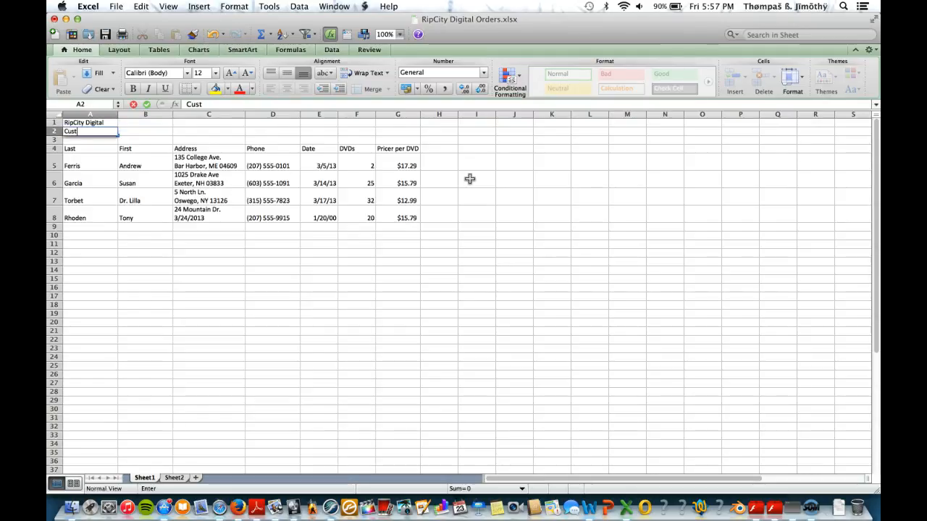
text(ers)
key(Return)
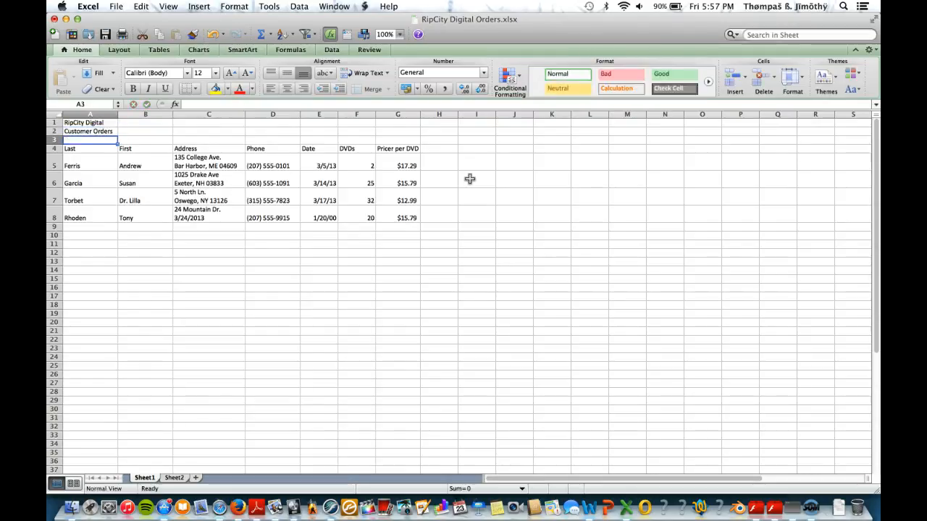
Enter the date as 3//31/2013 in cell A3 below the titles.
text(3/)
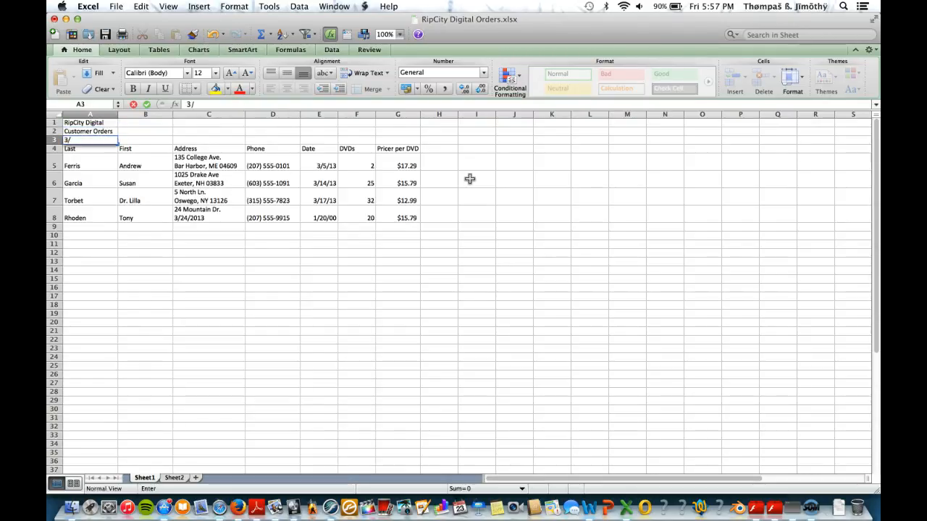
text(/31/2013)
key(Return)
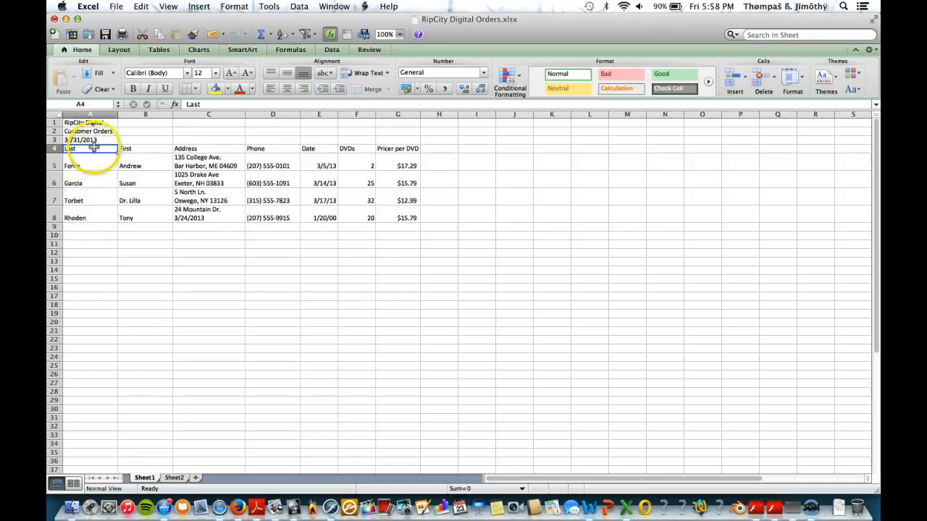
Cut the order table A4:G8 and paste it starting at cell A11.
drag(89, 149, 391, 217)
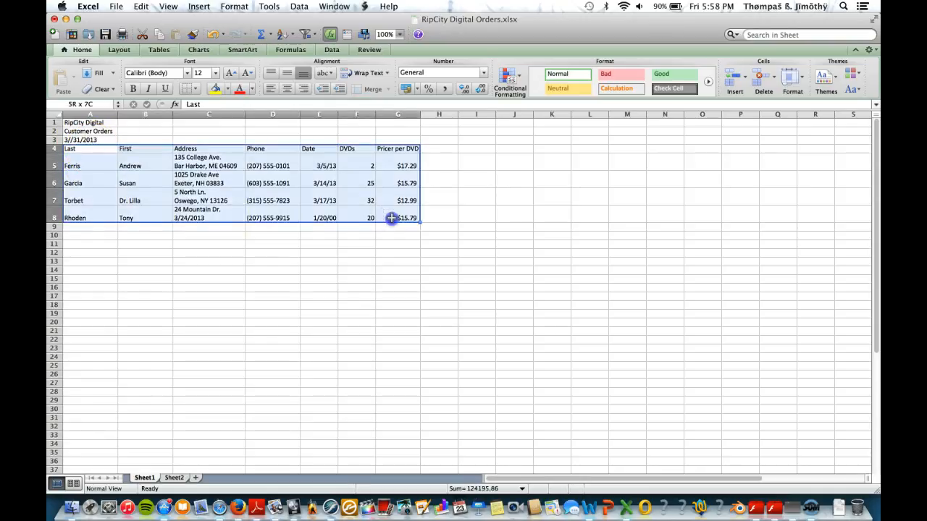
click(143, 34)
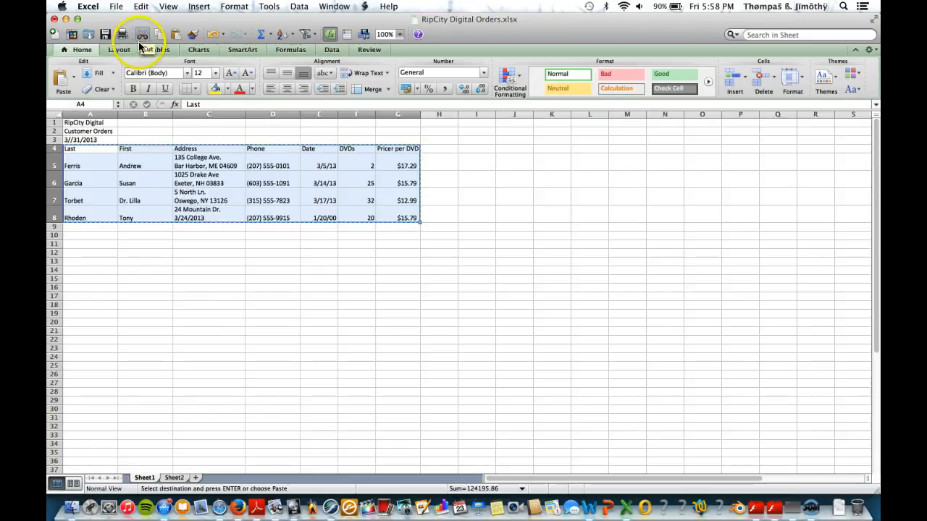
click(81, 243)
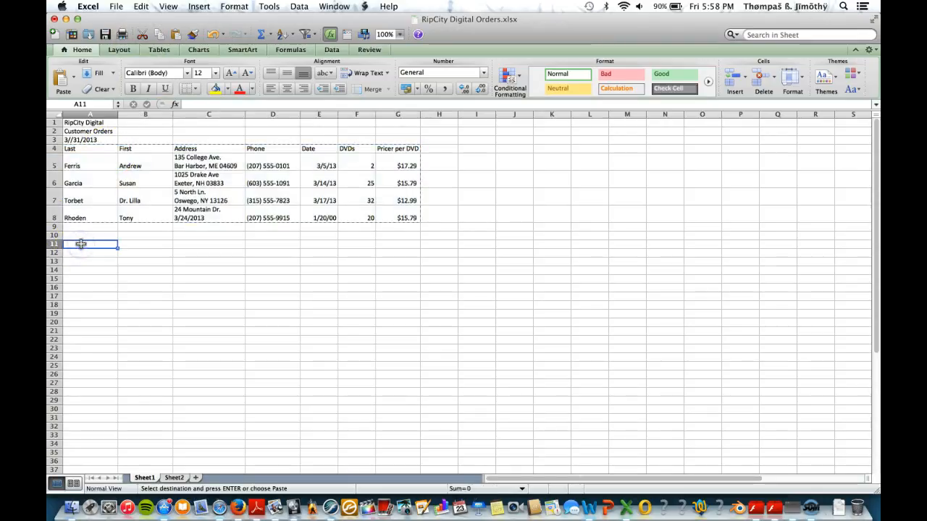
click(65, 76)
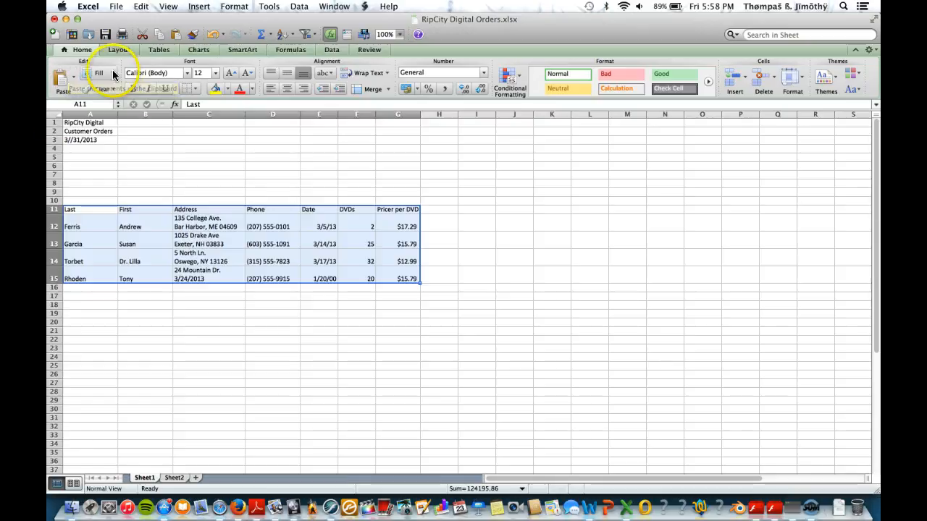
Cut the order table A11:G15 and paste it starting at cell A4, directly below the date.
click(141, 34)
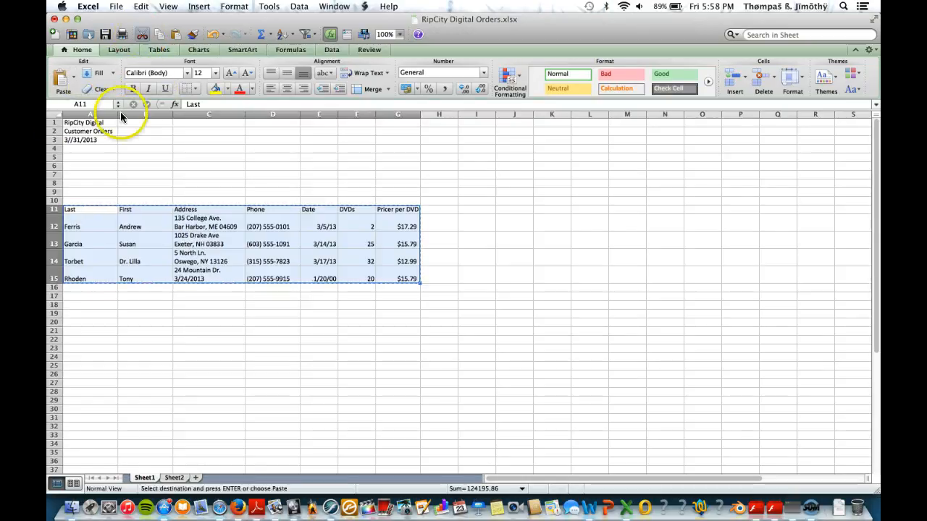
click(81, 151)
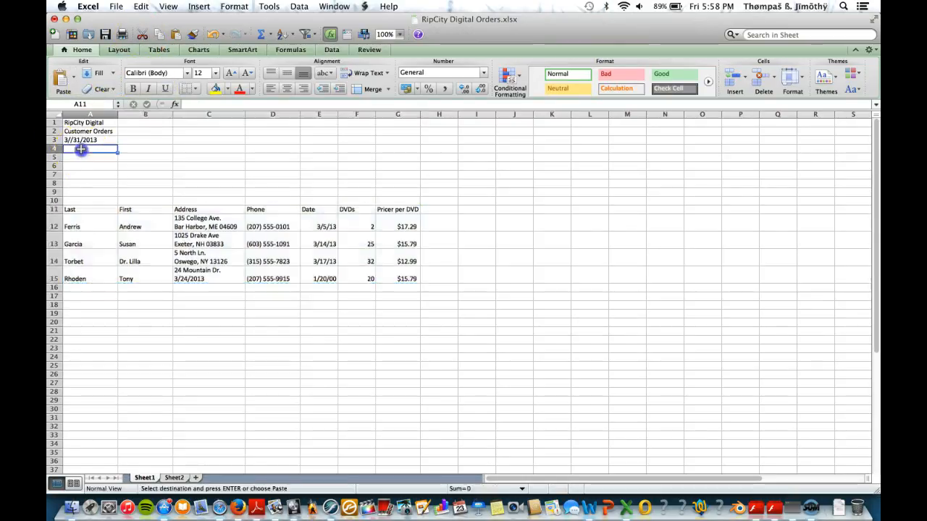
click(65, 78)
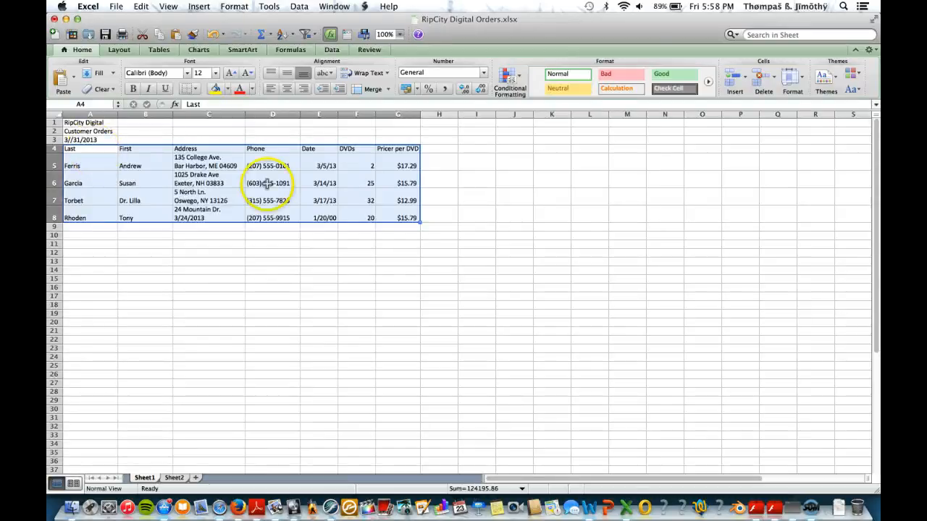
Try inserting blank cells at A4:G8 with the existing cells shifted down, and undo the insertion.
click(745, 84)
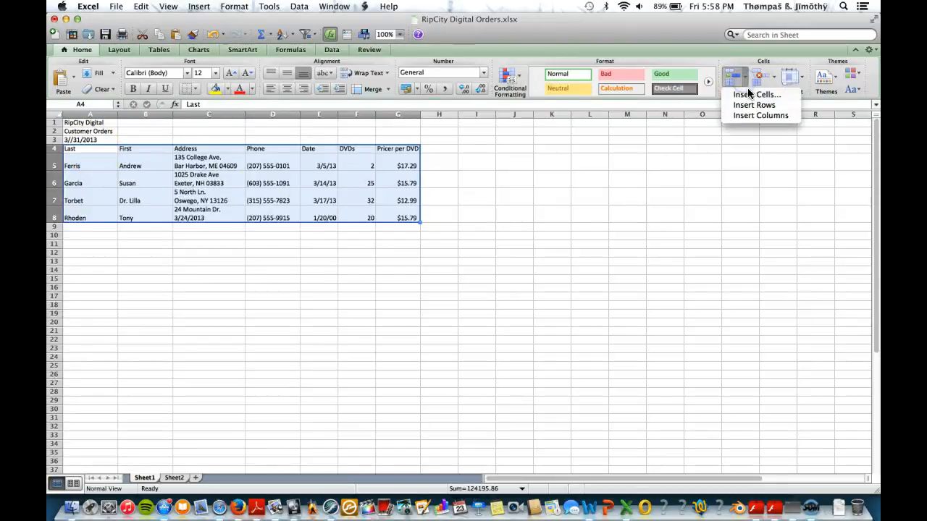
click(748, 93)
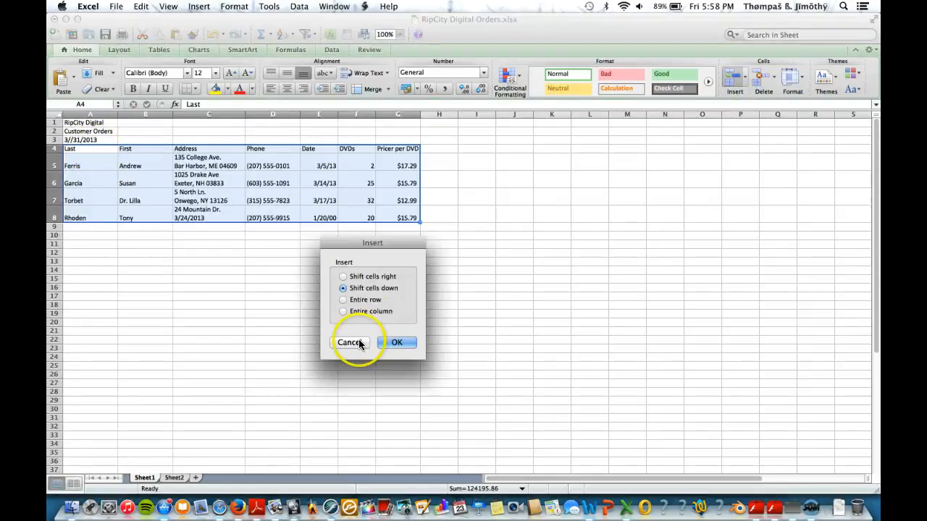
click(406, 341)
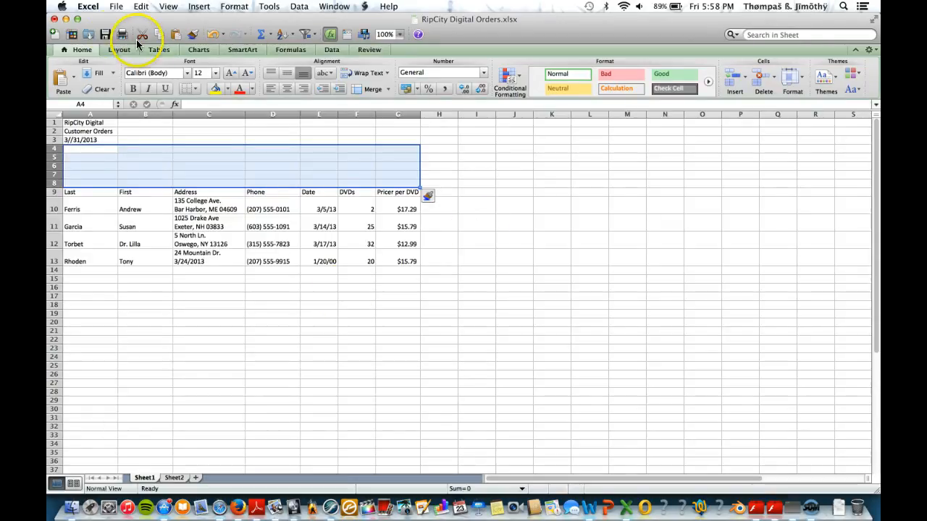
click(140, 7)
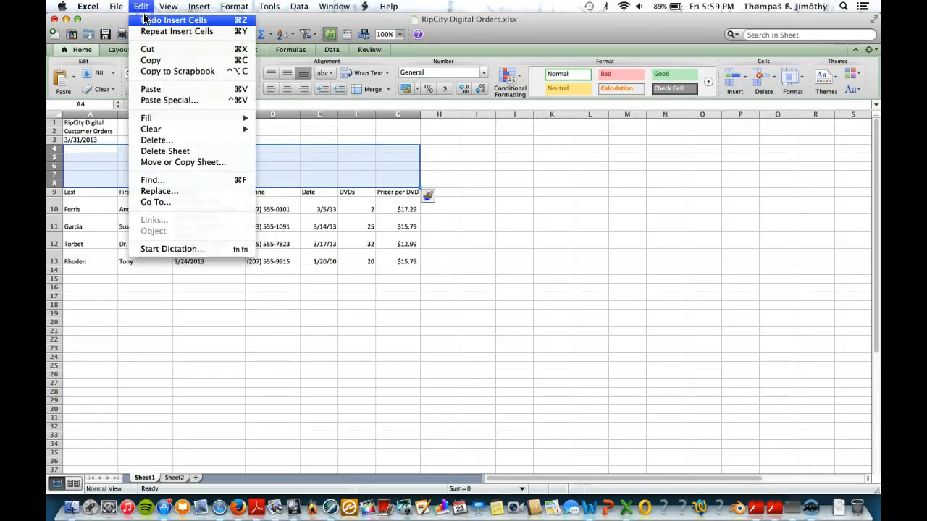
click(145, 19)
Insert blank cells at A4:G4, shifting the order table down one row.
drag(98, 147, 398, 148)
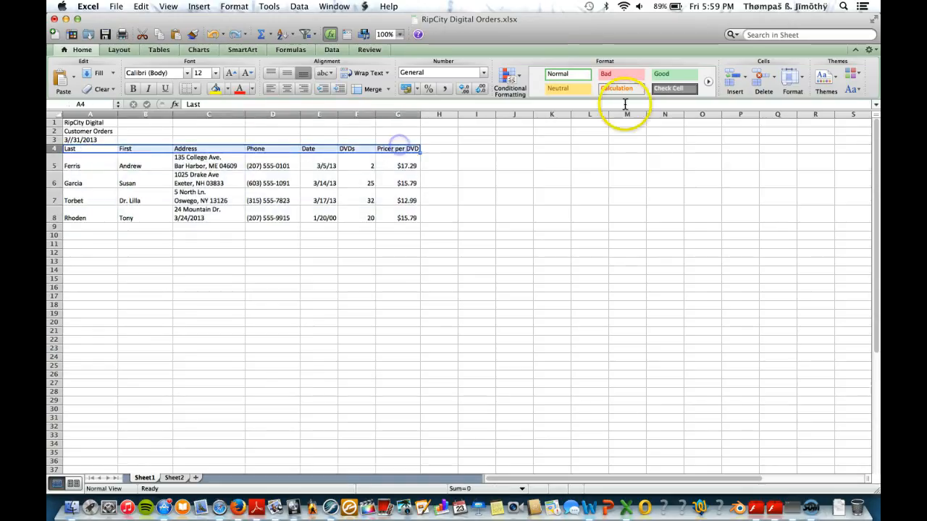
click(744, 77)
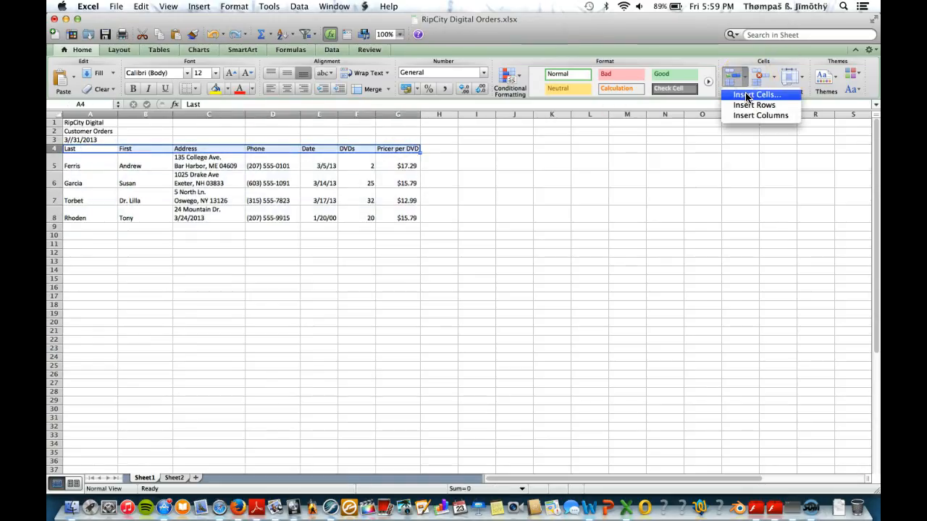
click(748, 96)
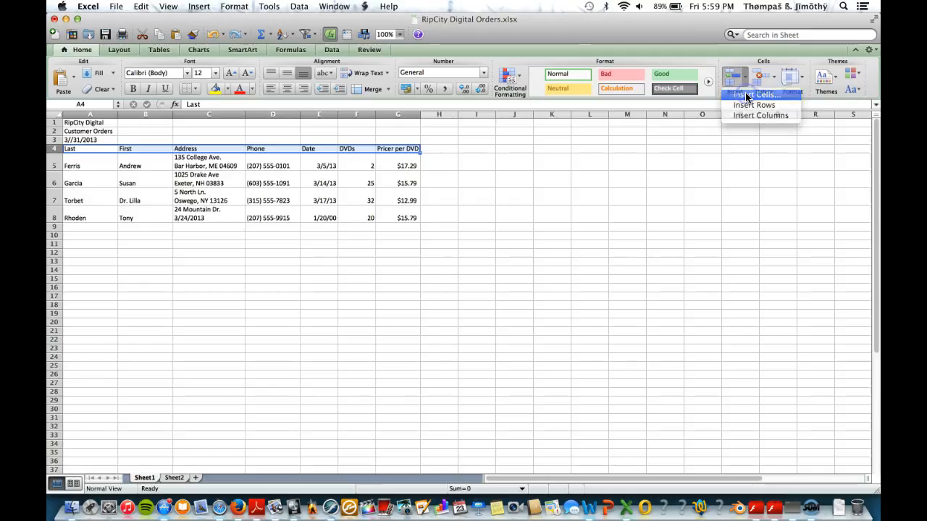
click(394, 343)
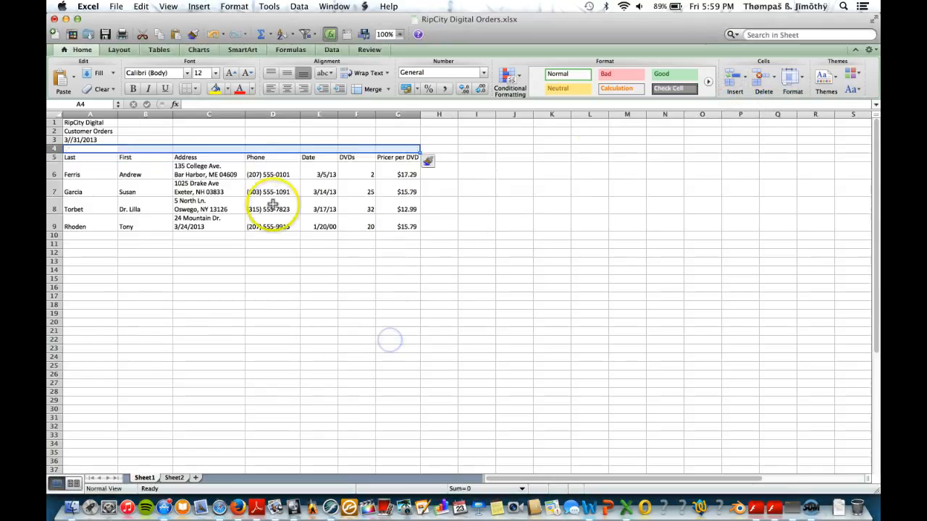
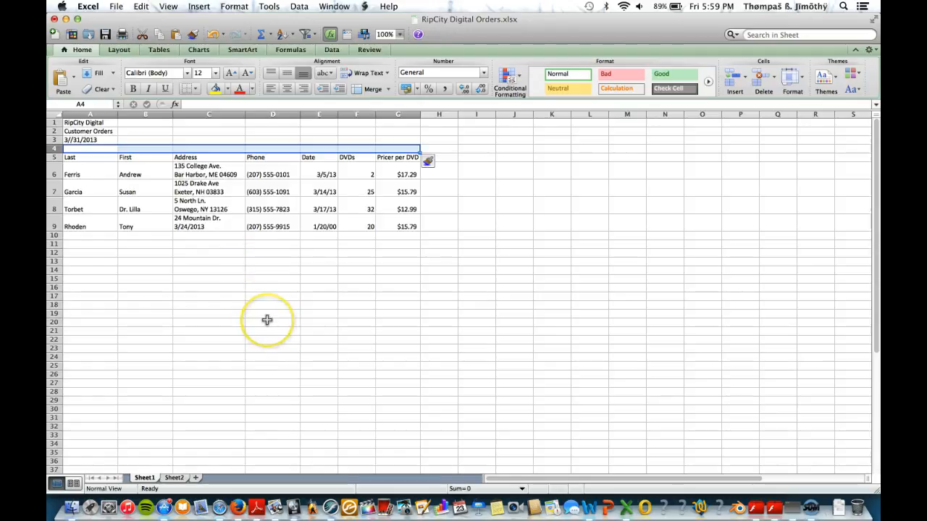
Enter the column heading Charge in cell H5, beside the price per DVD heading.
click(444, 148)
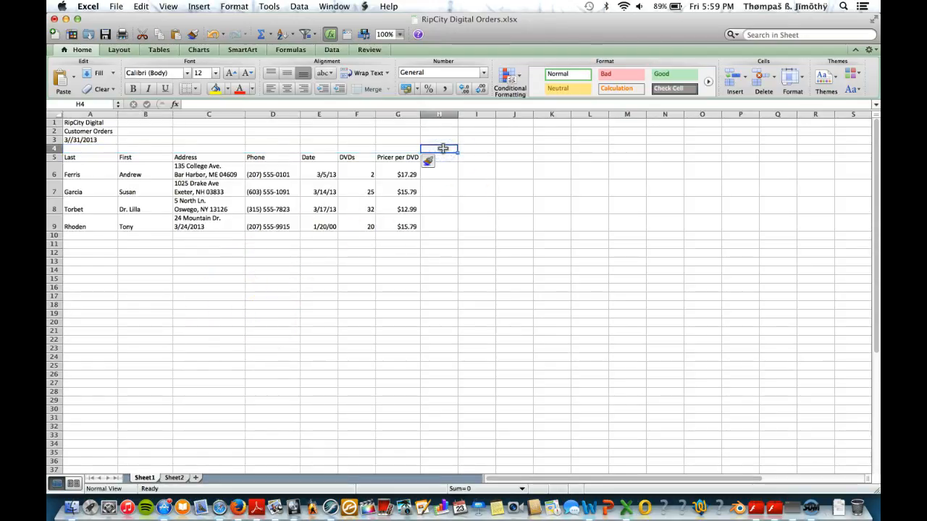
text(Cha)
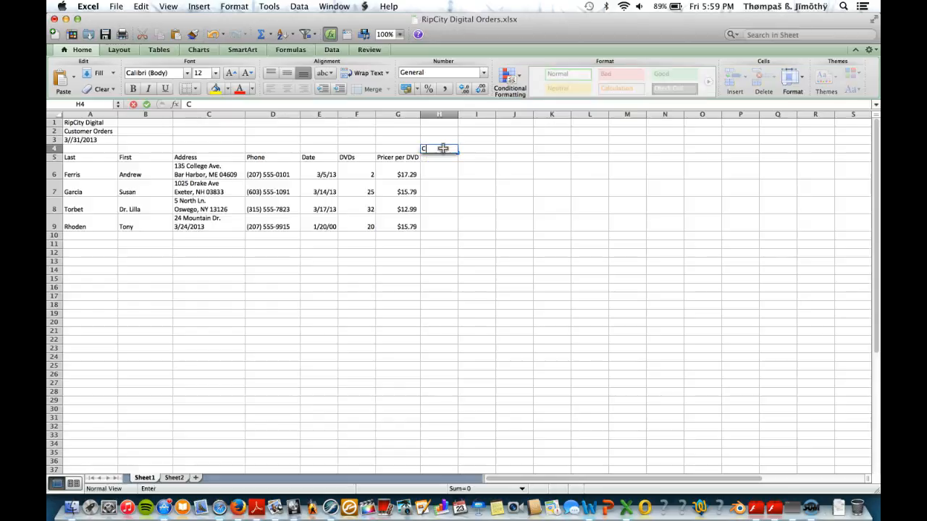
key(Return)
text(C)
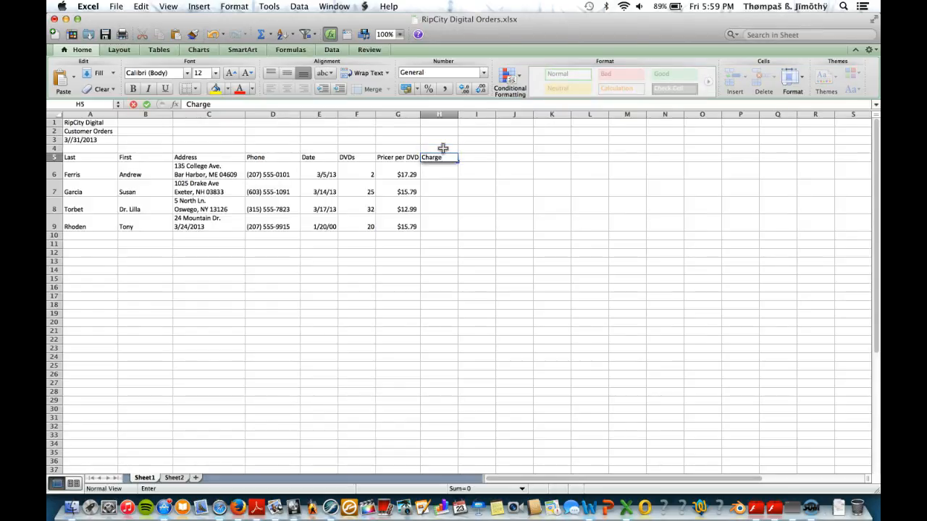
text(harge)
key(Return)
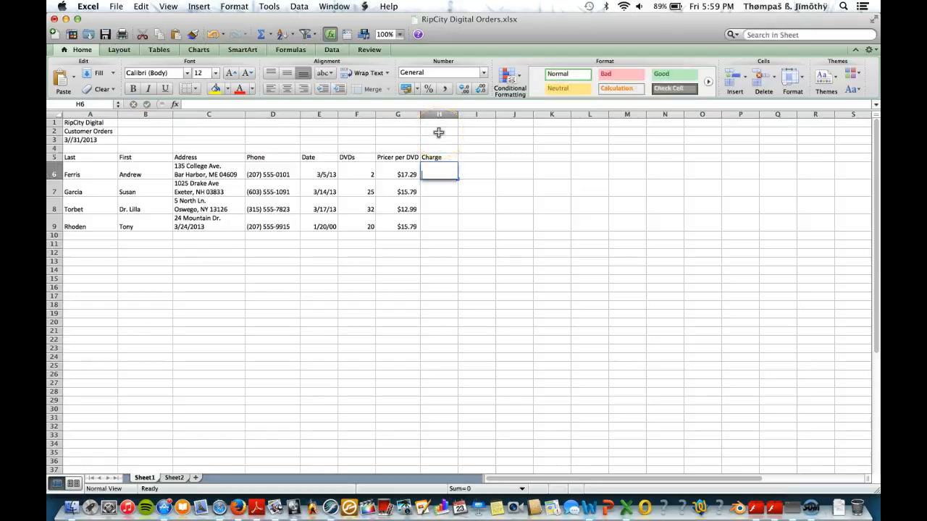
Enter the formula =F6*G6 in cell H6 to calculate the first order's charge, and check it.
text(=)
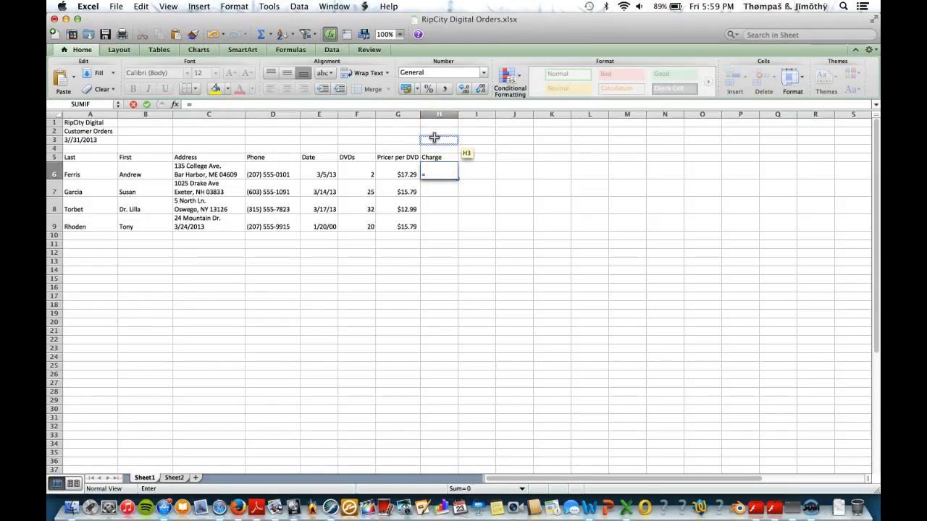
click(364, 174)
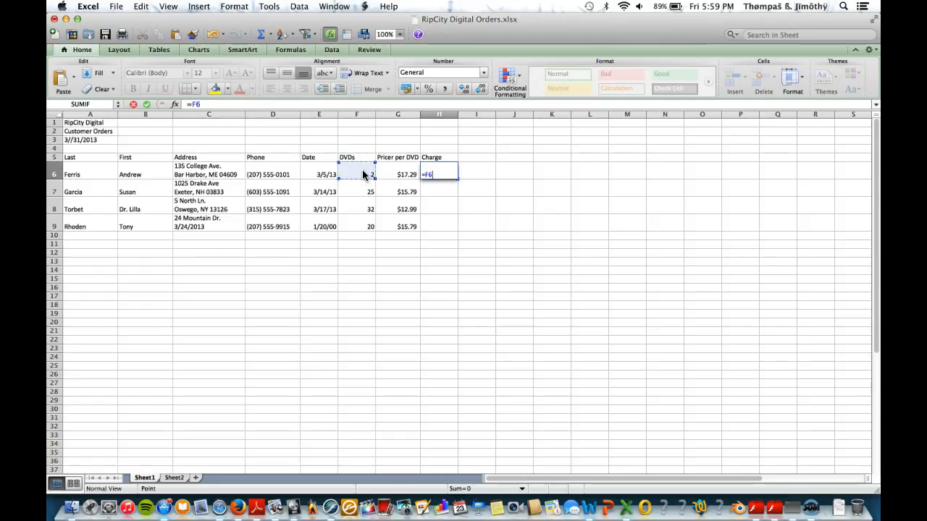
text(*)
click(400, 173)
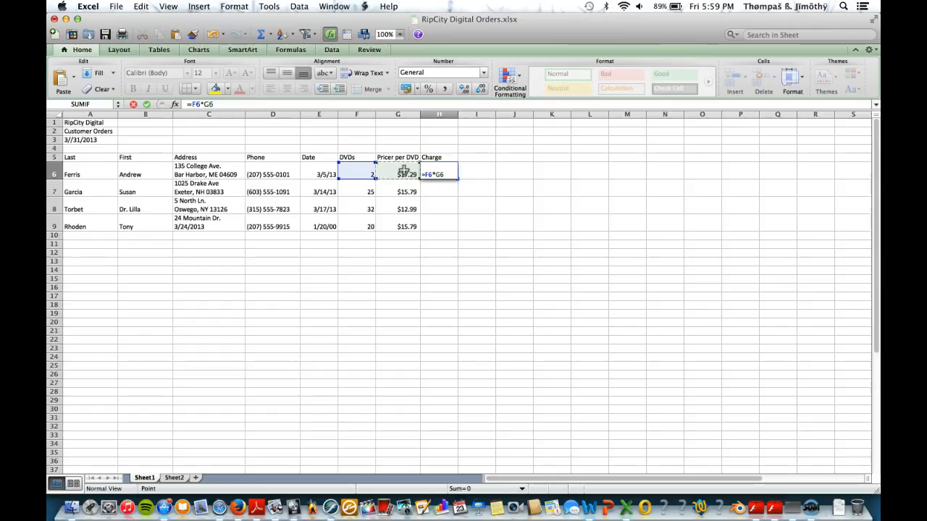
key(Return)
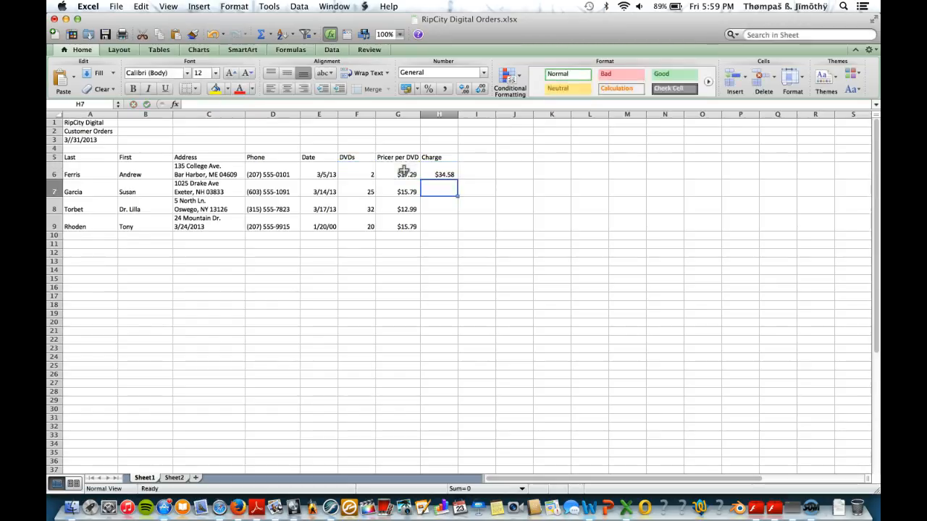
click(441, 176)
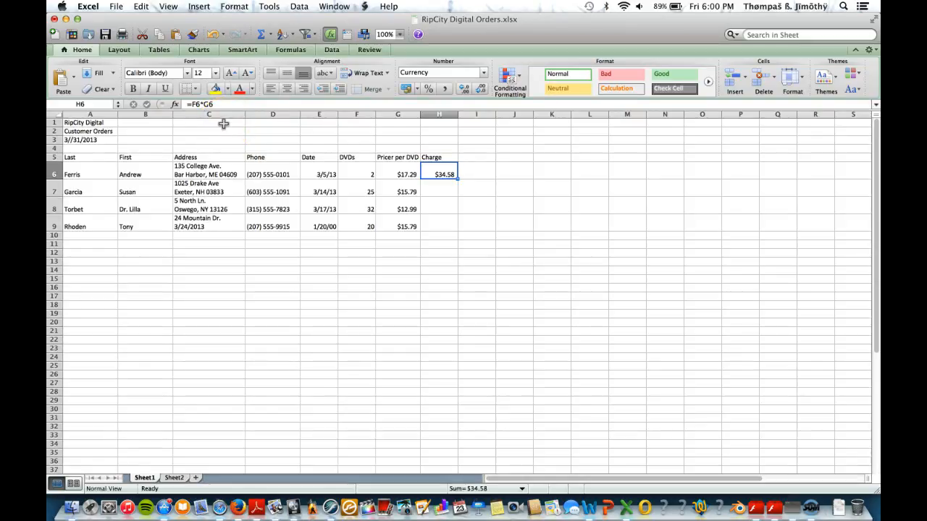
Enter the formula =F7*G7 in cell H7 to calculate the second order's charge.
click(439, 190)
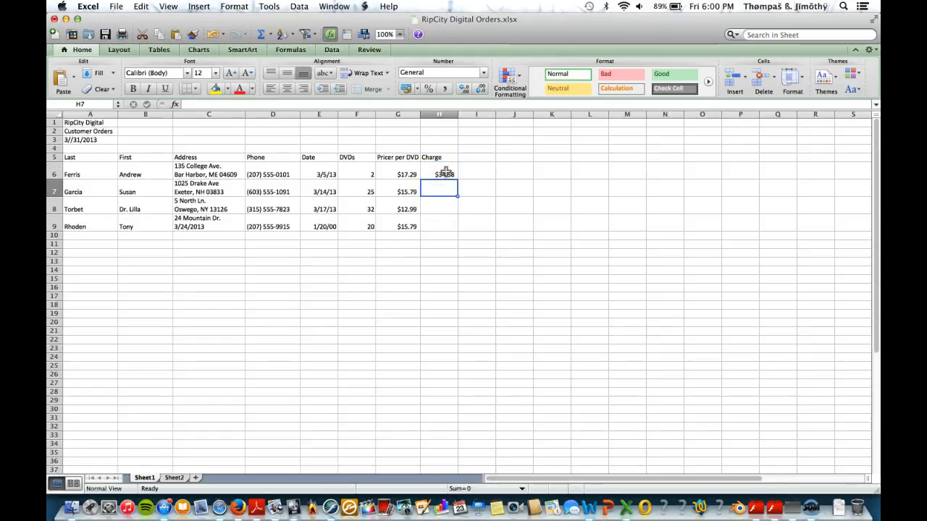
text(=)
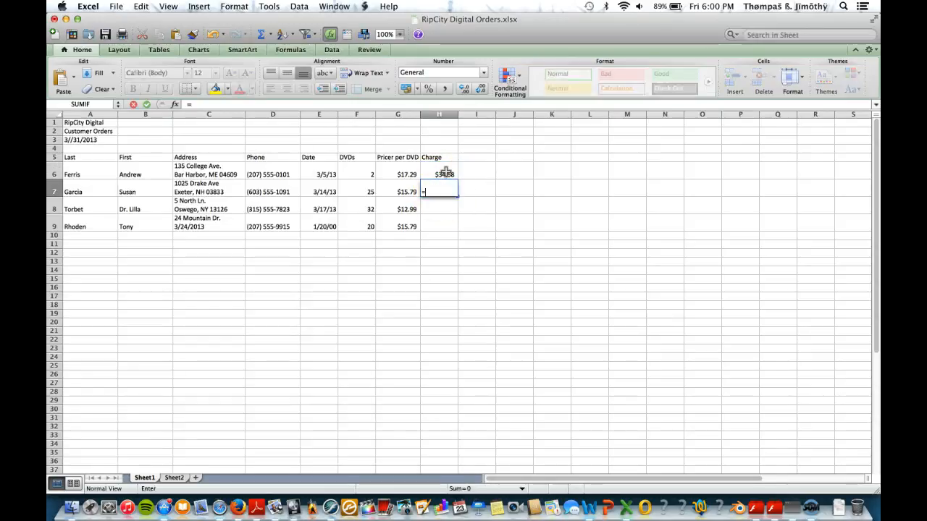
click(402, 190)
drag(402, 191, 365, 190)
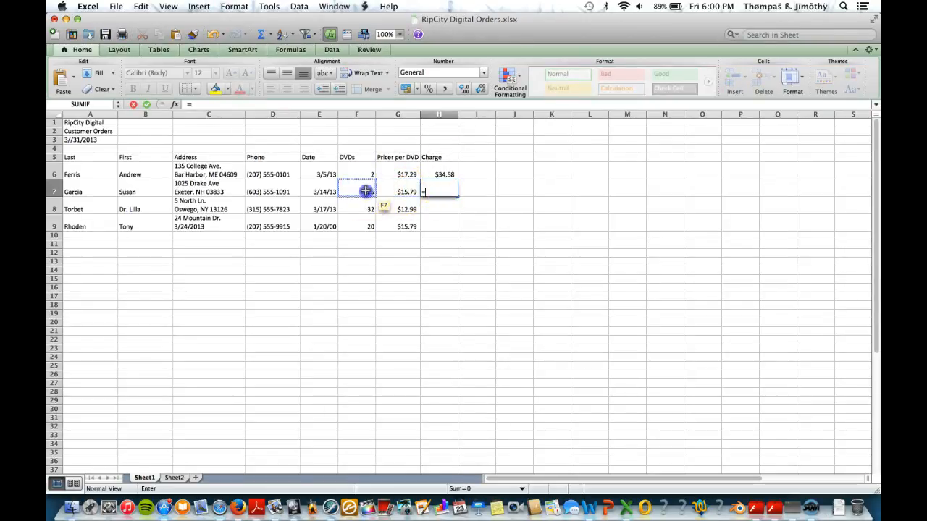
text(*)
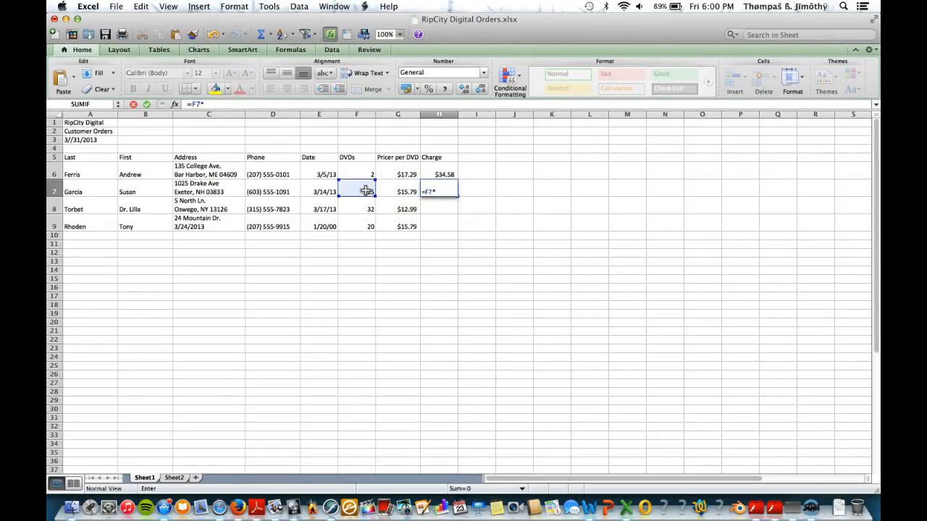
click(394, 190)
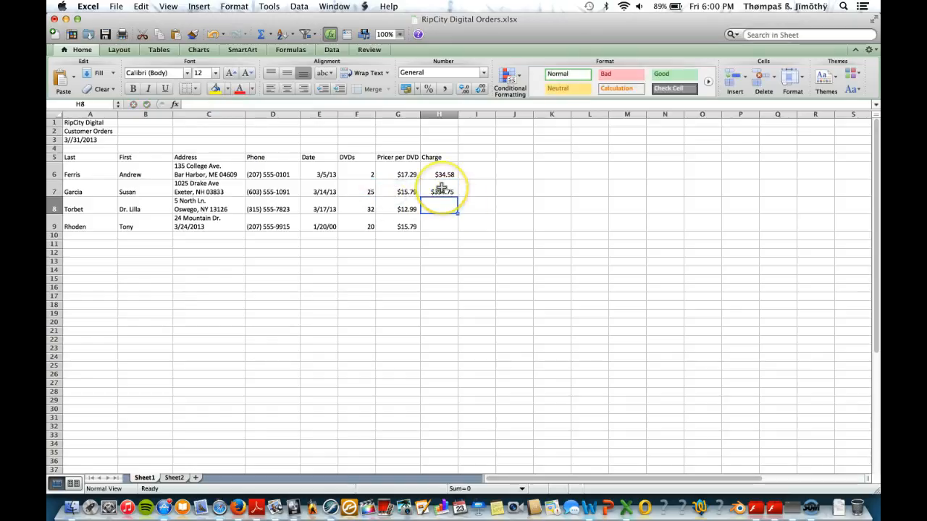
Copy the charge formula from H7 into H8:H9 and check the formulas in H7, H8 and H9.
click(443, 189)
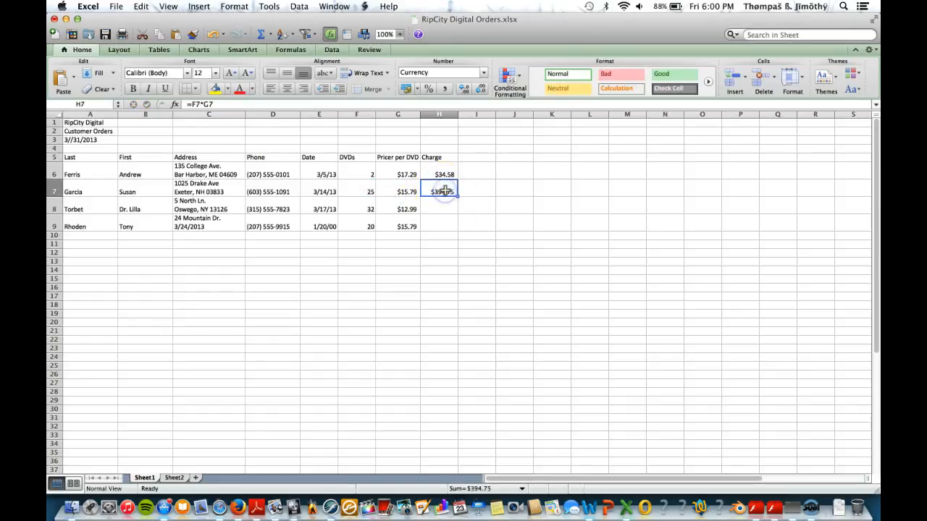
click(161, 35)
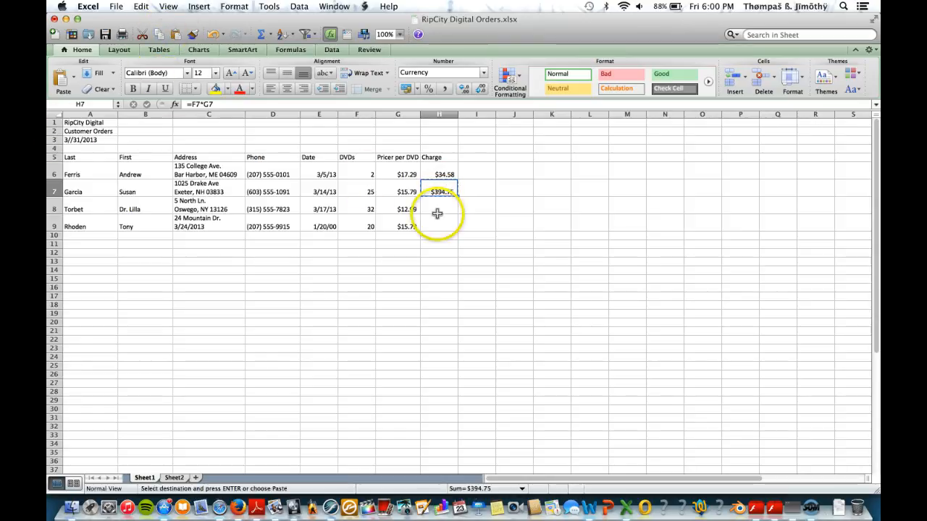
drag(438, 211, 439, 227)
click(61, 78)
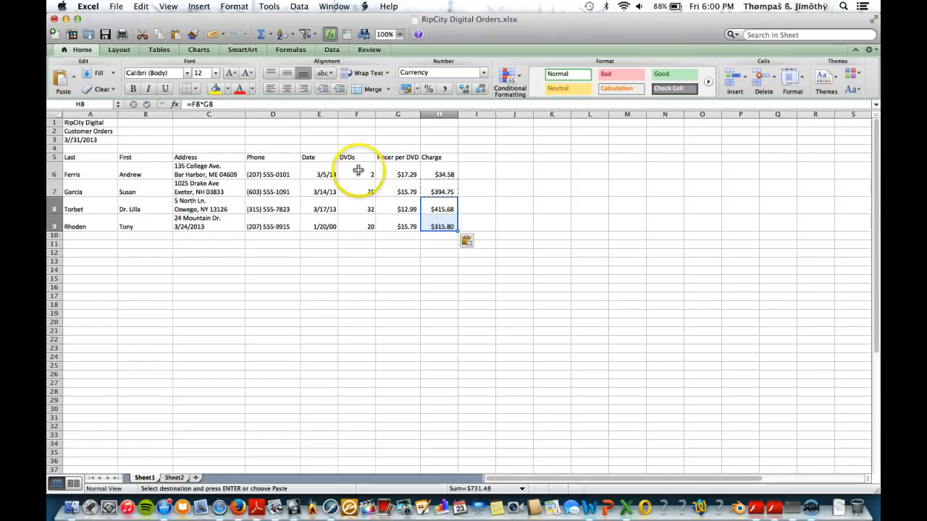
click(440, 192)
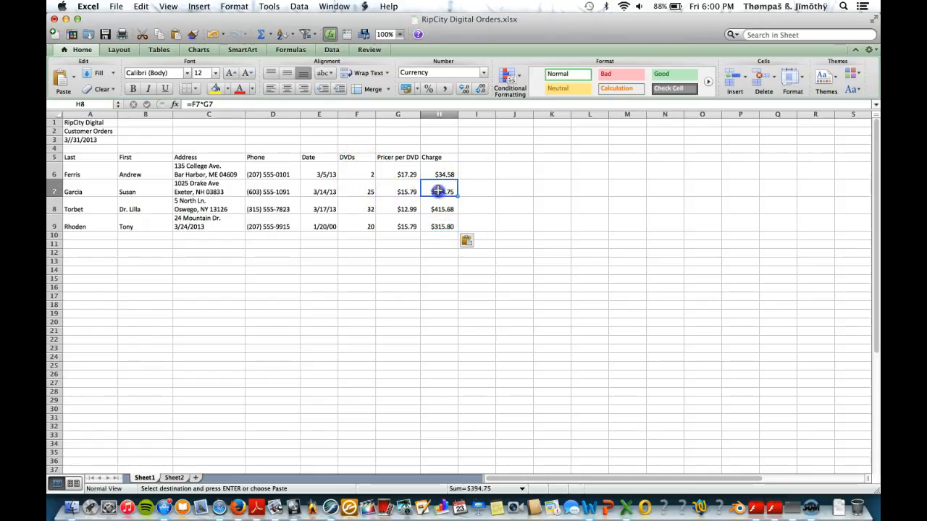
click(435, 208)
click(433, 221)
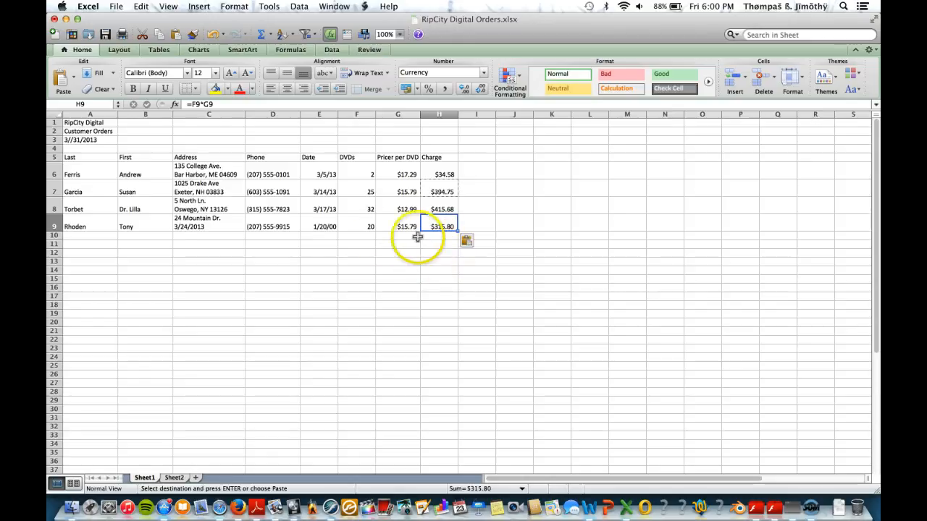
Enter the label TOTAL in cell E10, below the order dates.
click(321, 235)
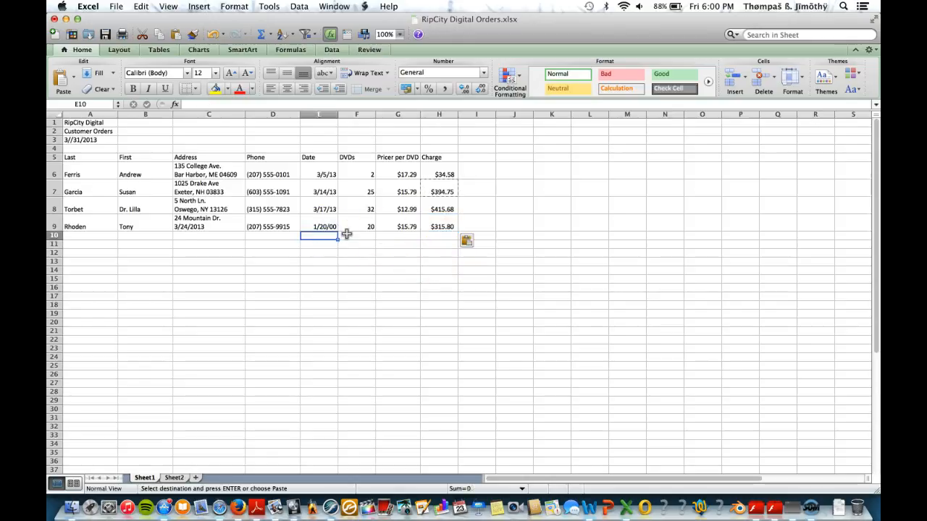
text(Tot)
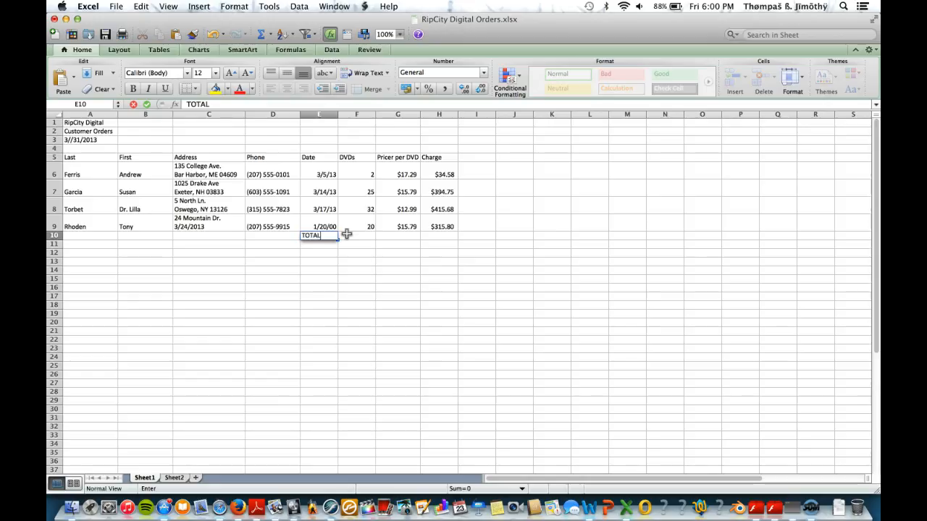
text(AL)
Total the DVDs column in cell F10 with an AutoSum of F6:F9.
click(347, 233)
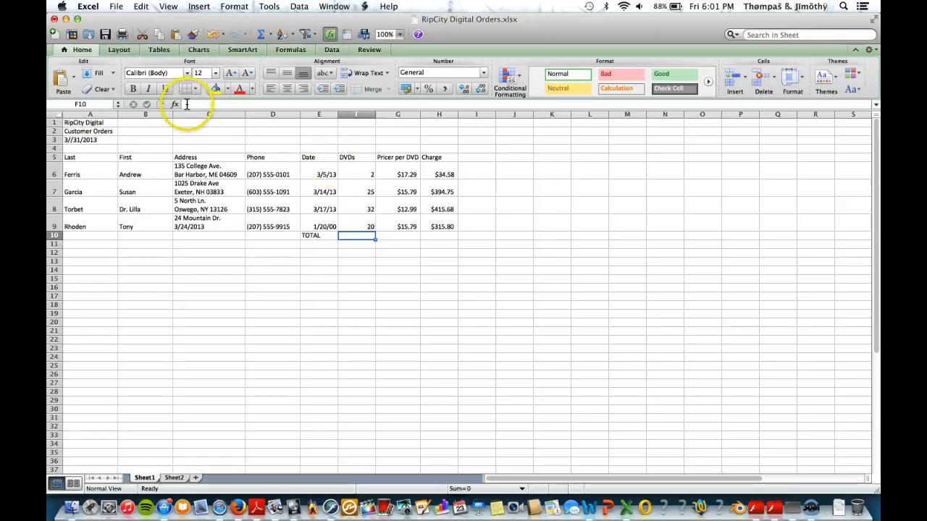
click(293, 49)
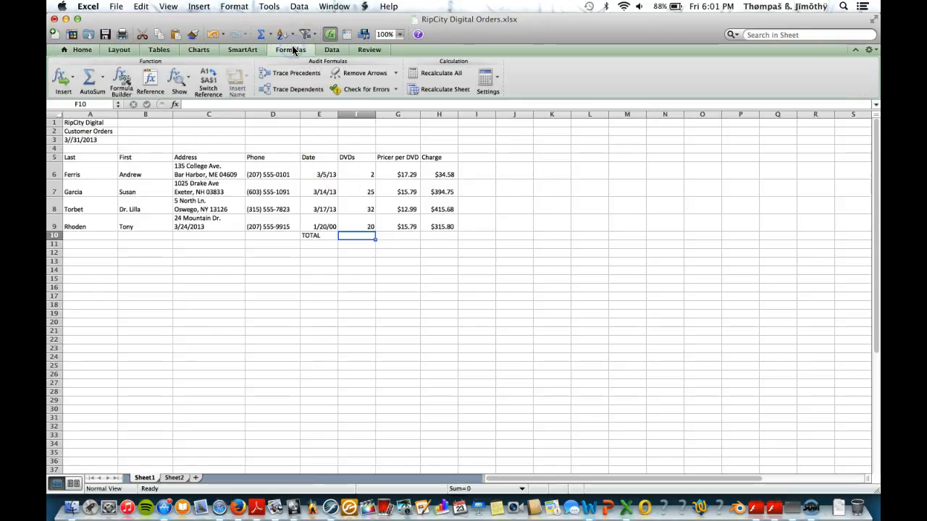
click(104, 78)
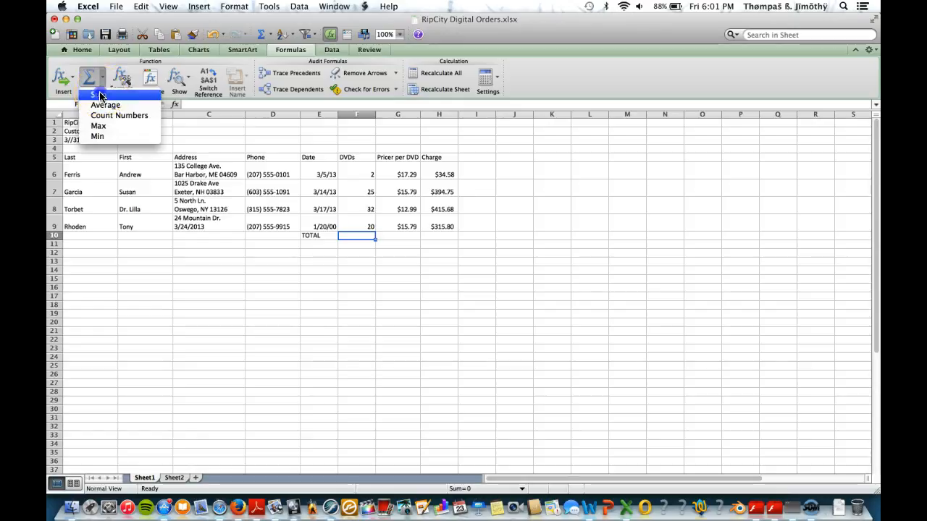
click(100, 95)
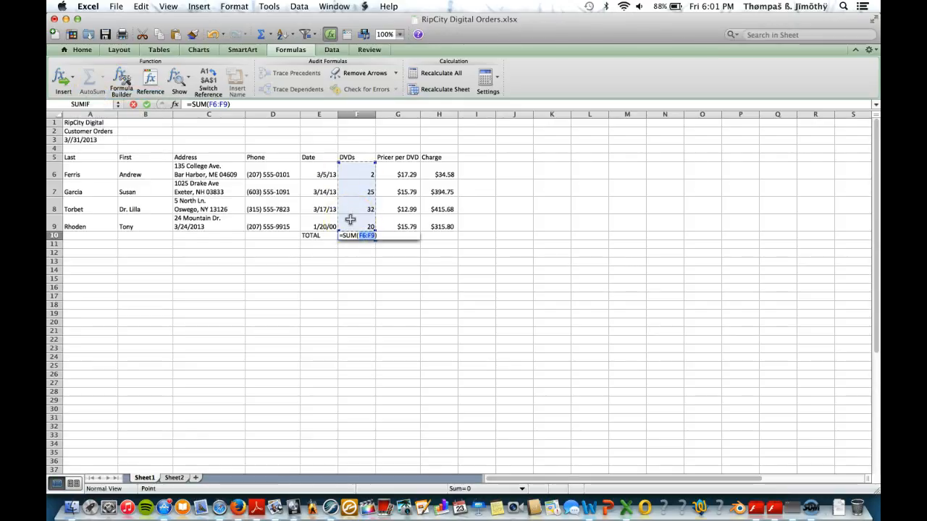
key(Return)
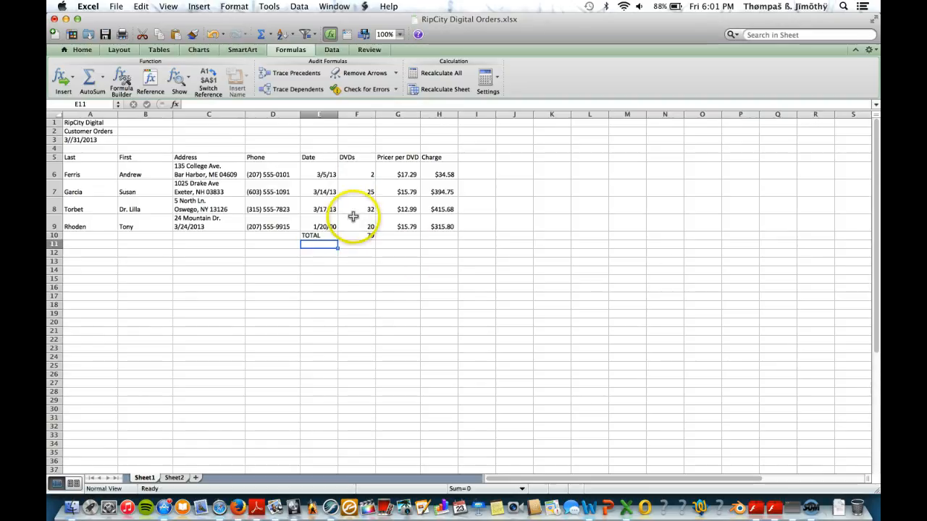
Total the Charge column in cell H10 with an AutoSum of H6:H9.
click(432, 237)
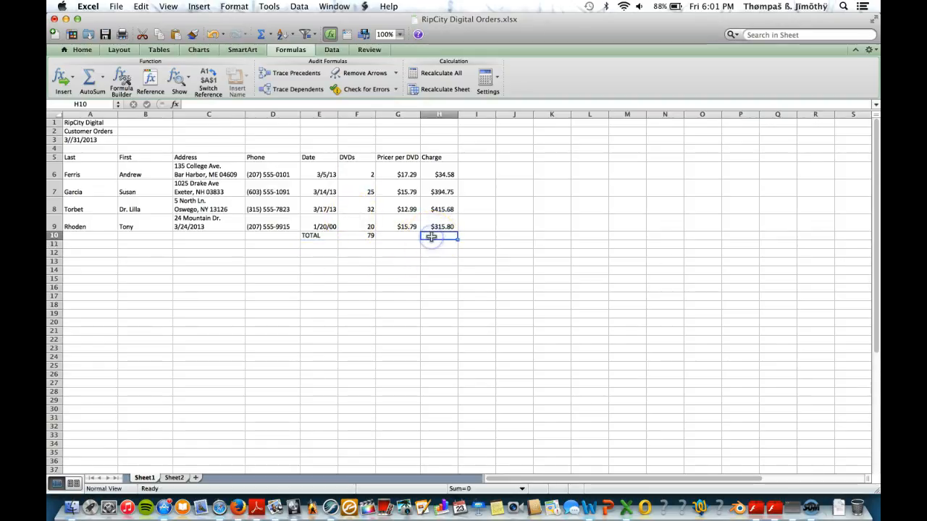
click(91, 82)
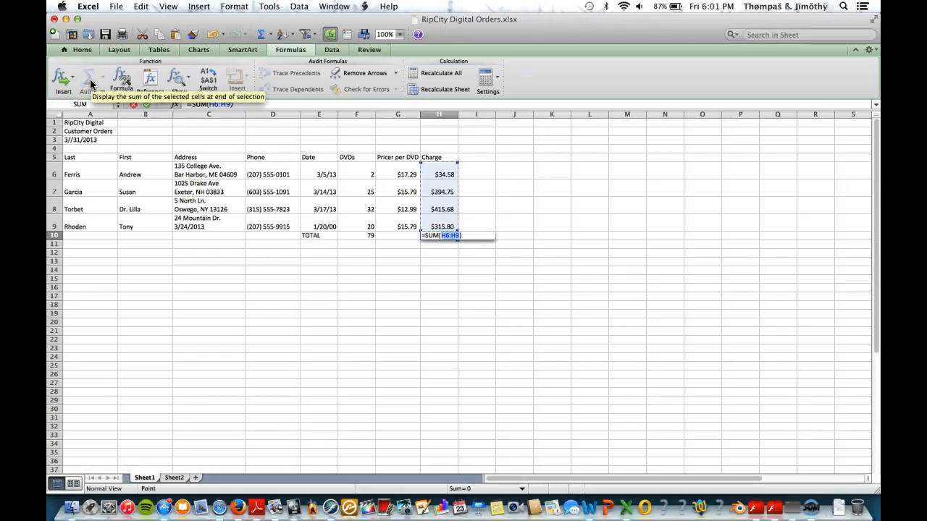
key(Return)
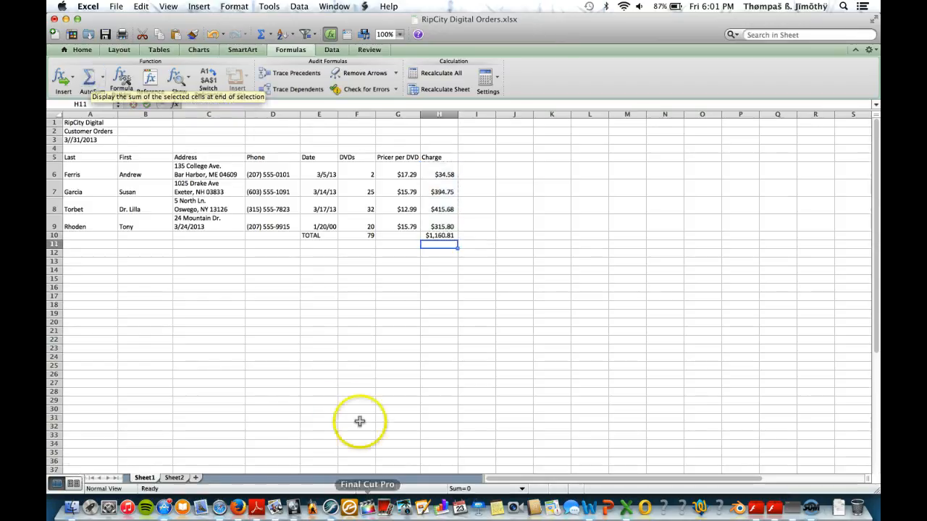
Insert a new worksheet after Sheet2 and delete it again.
click(197, 477)
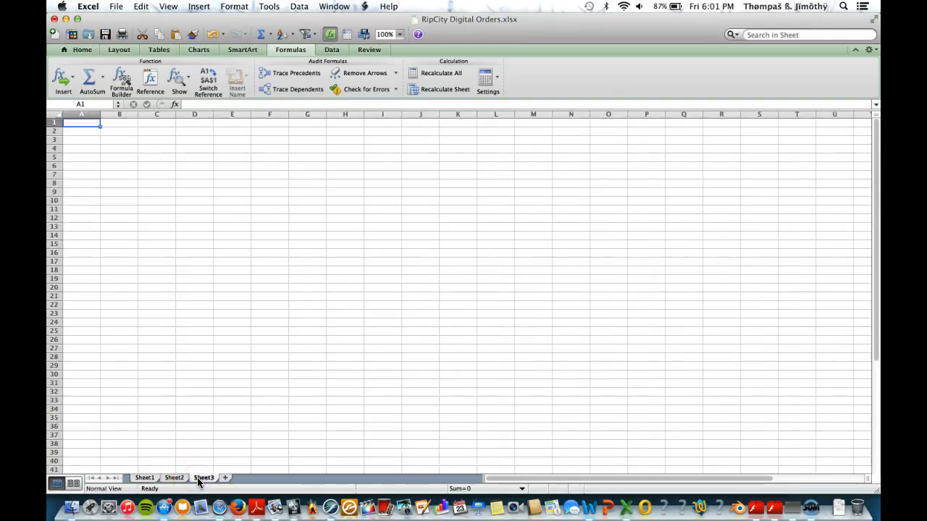
right_click(197, 477)
click(197, 478)
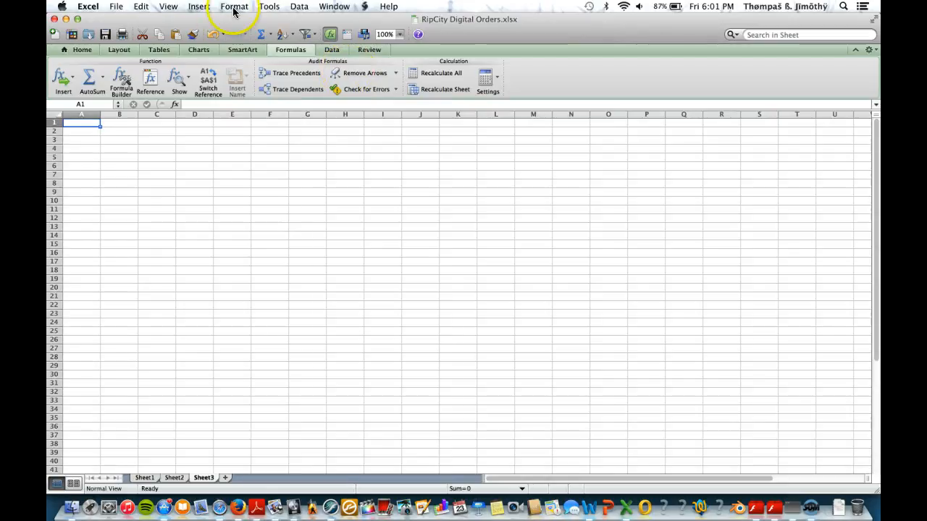
click(268, 6)
click(136, 6)
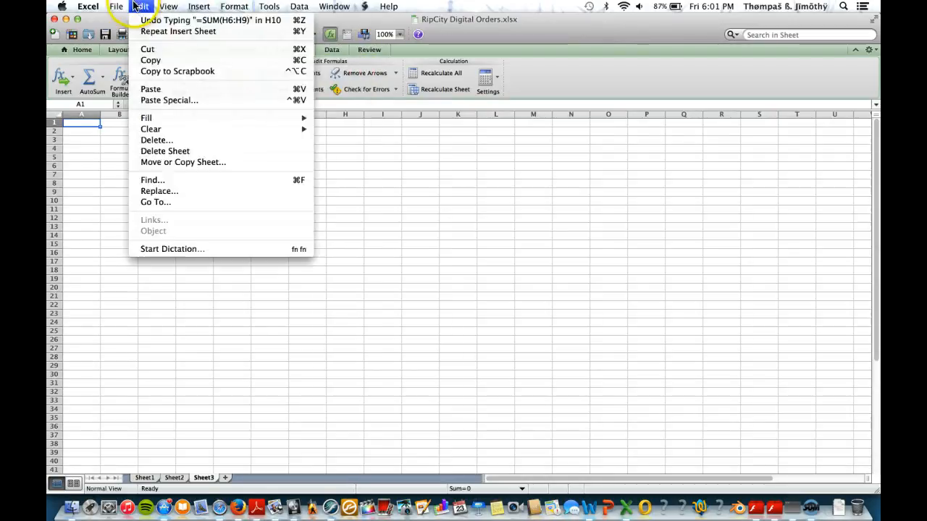
click(170, 152)
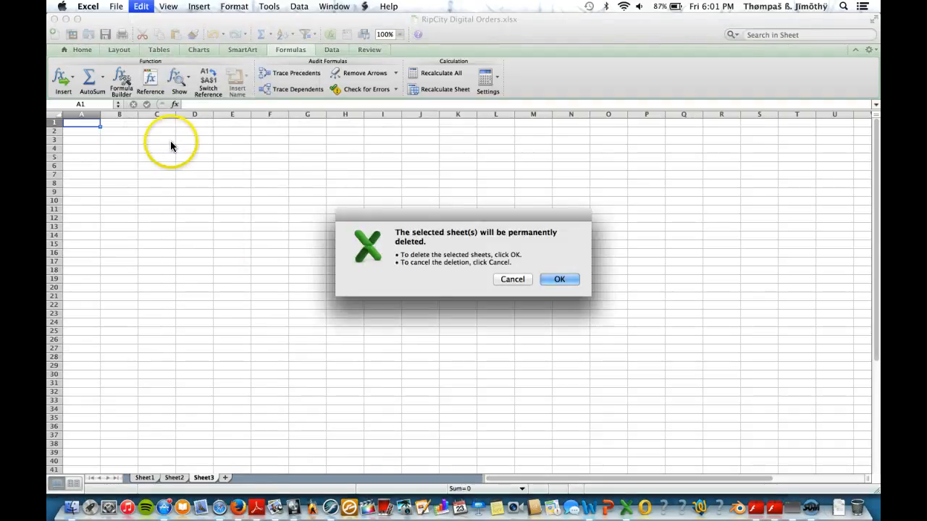
click(561, 280)
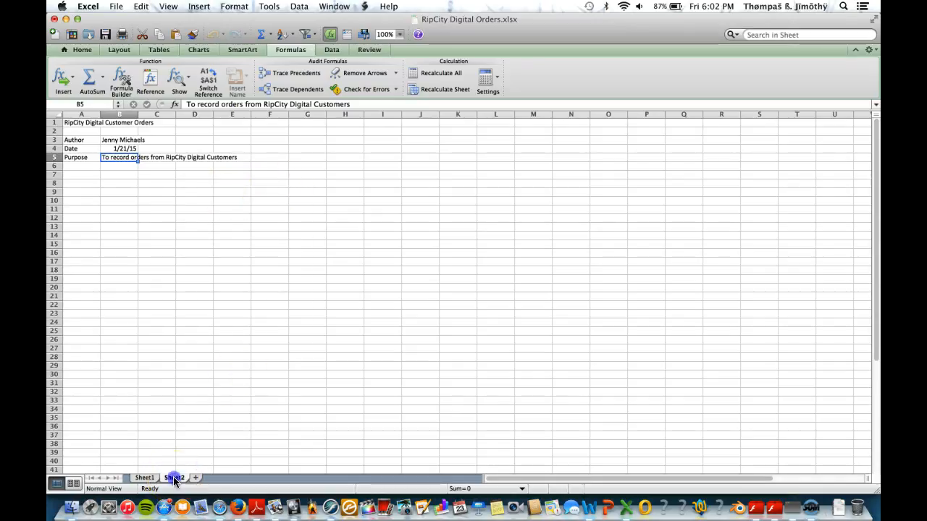
Rename Sheet1, which holds the order table, as Customer Orders.
click(146, 477)
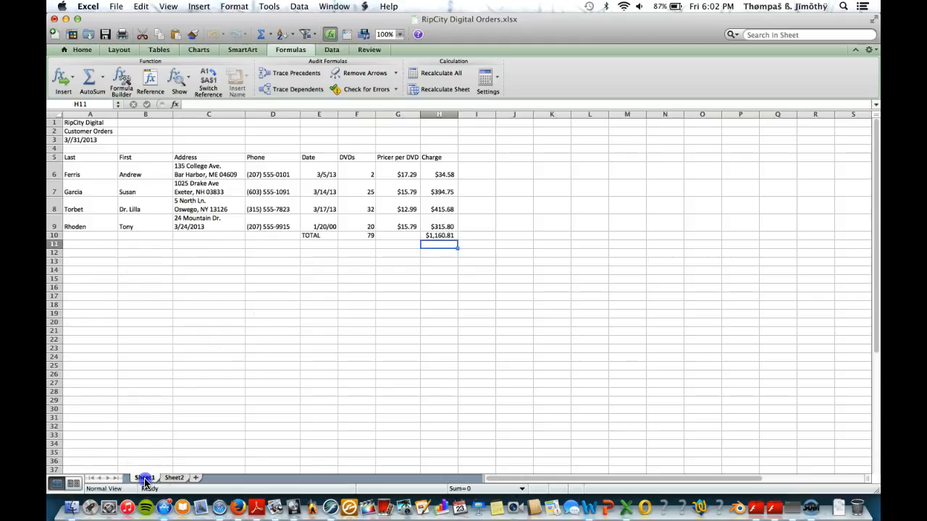
double_click(144, 478)
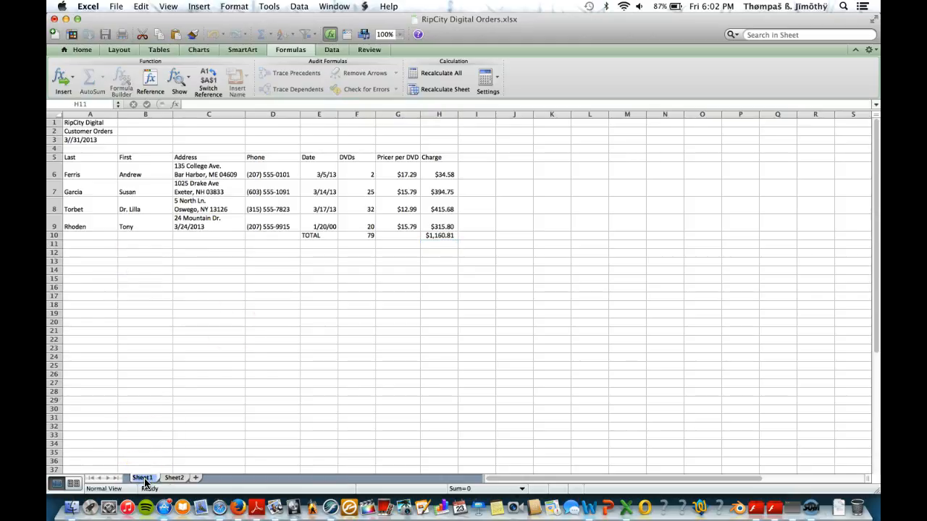
text(Customer Orders)
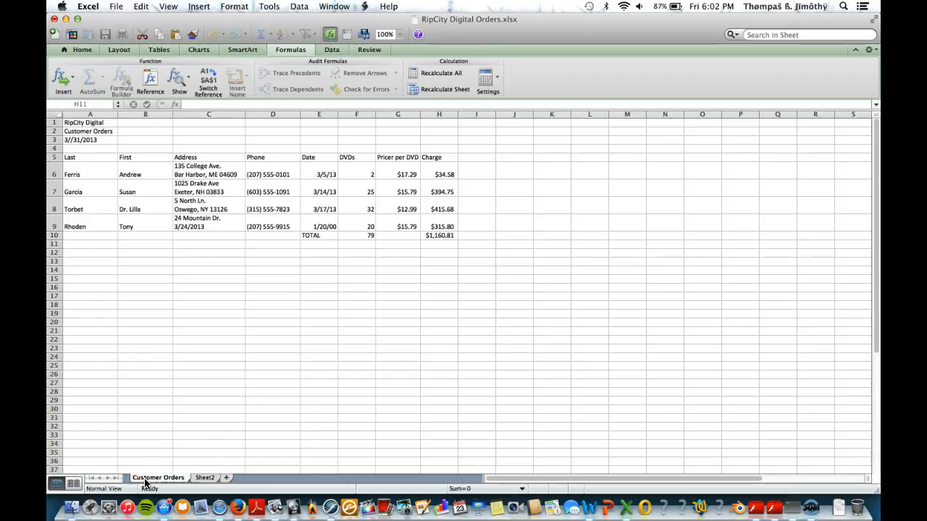
Rename Sheet2, which holds the author, date and purpose details, as Documentation.
click(202, 478)
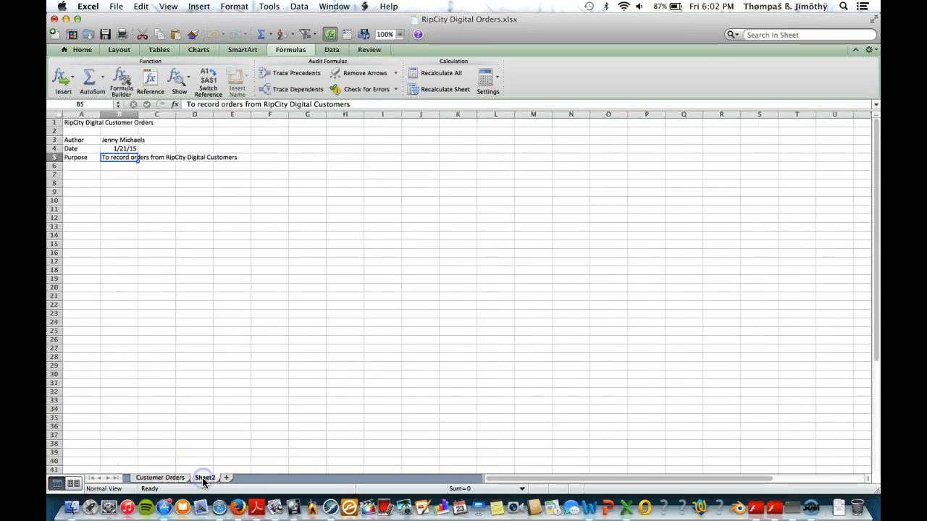
text(Doc)
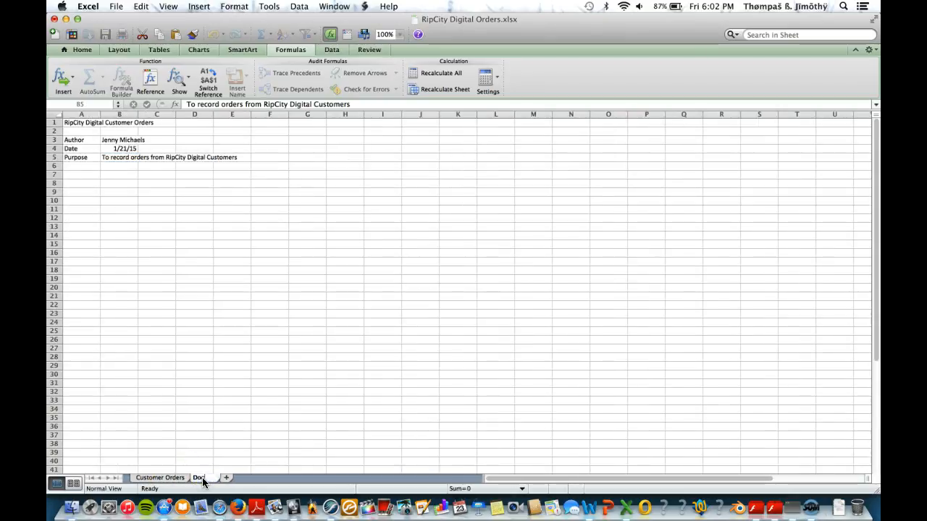
text(umentation)
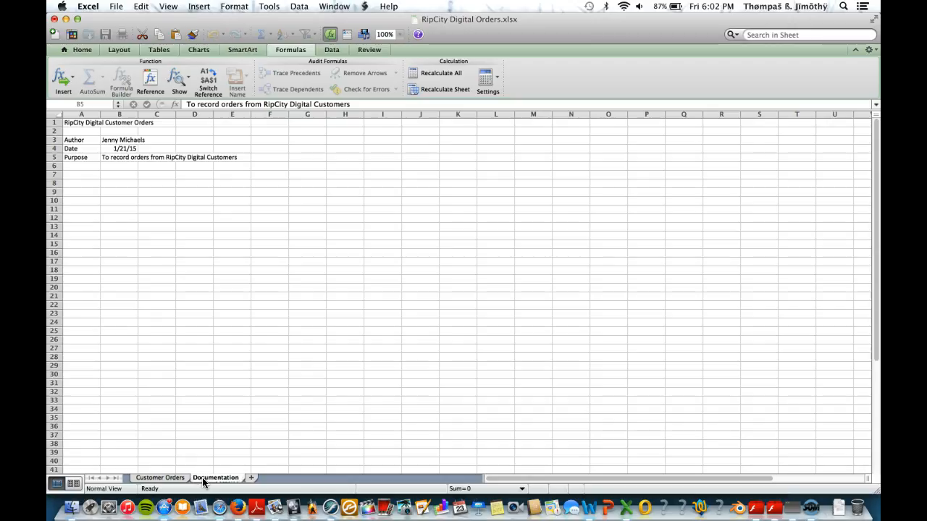
key(Return)
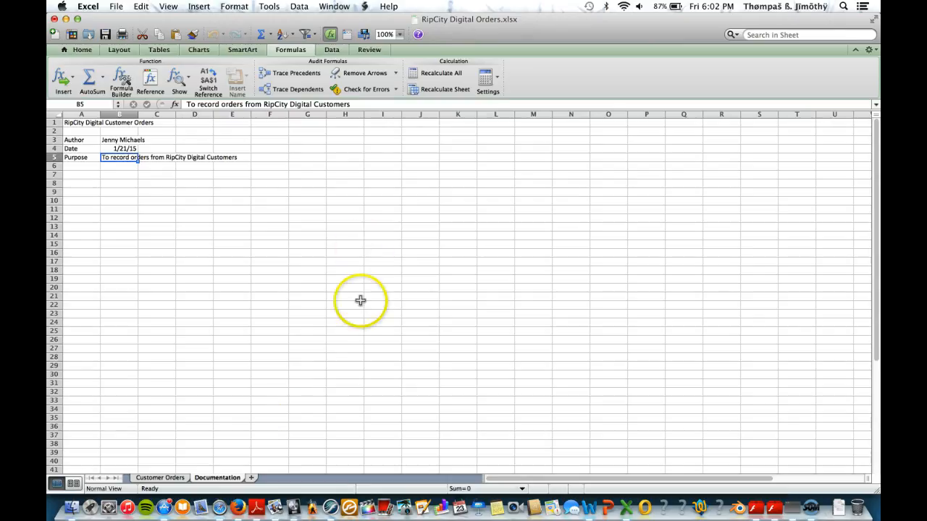
Set the first order's price per DVD in cell G6 of the Customer Orders sheet to 18.29.
click(171, 478)
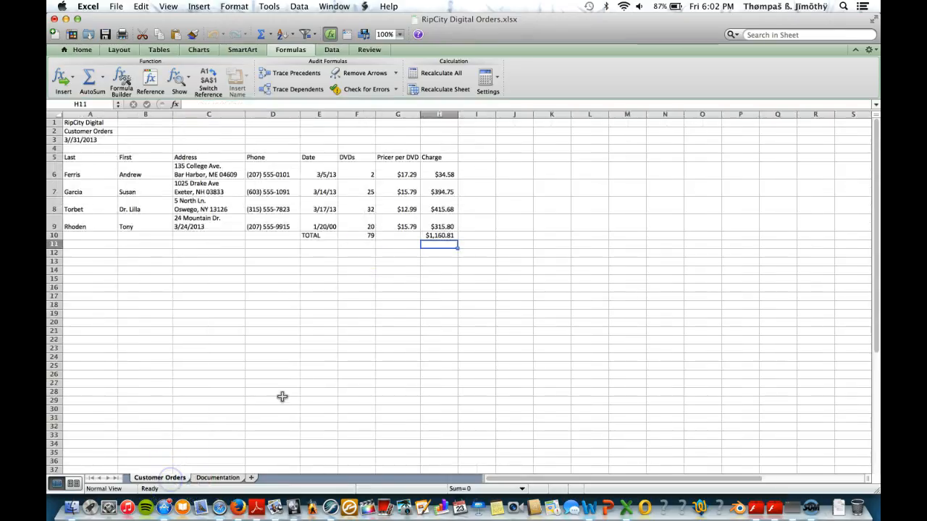
click(396, 172)
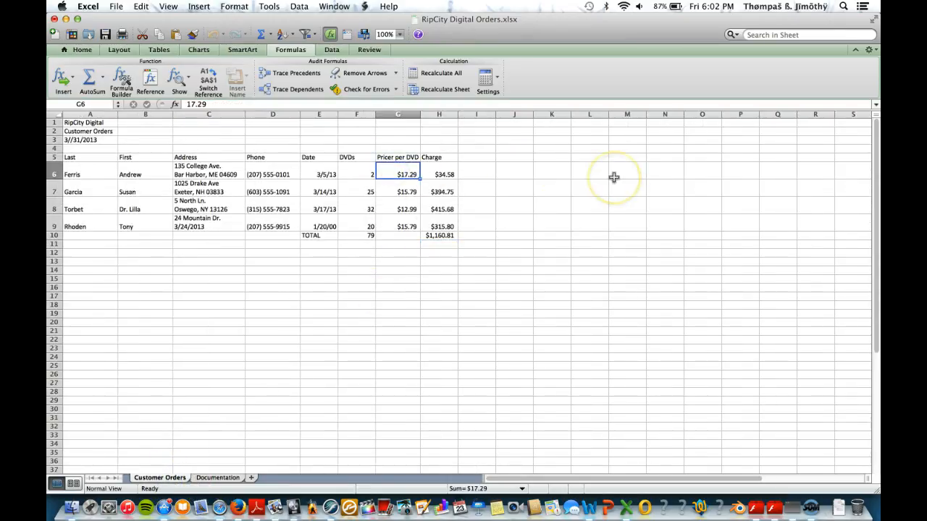
double_click(409, 172)
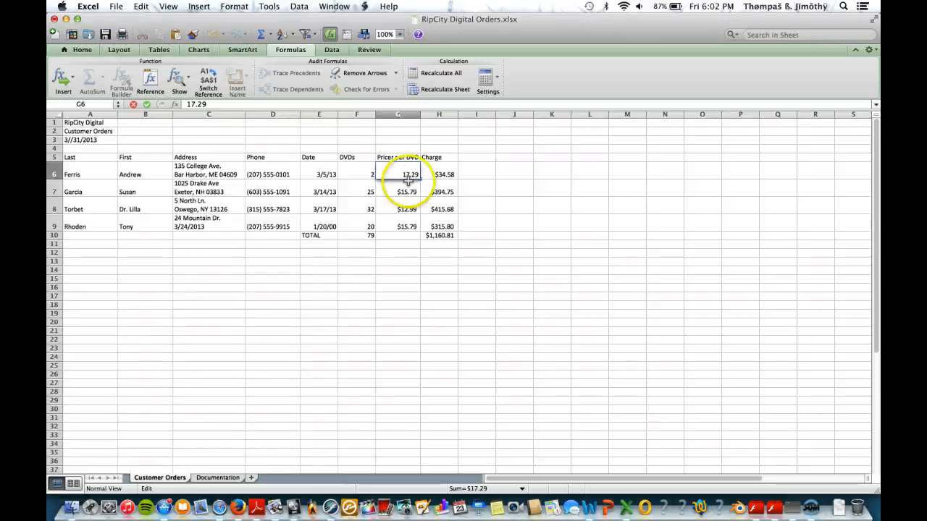
drag(412, 175, 407, 173)
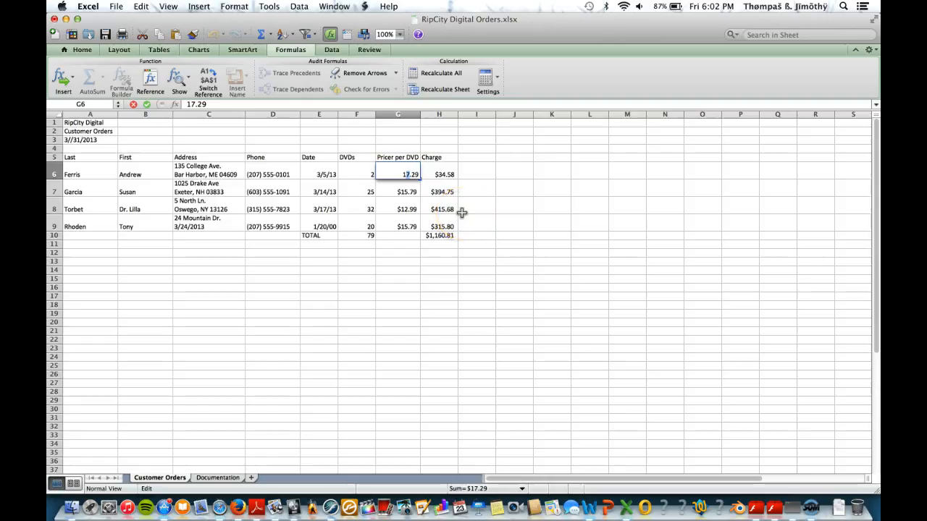
key(Delete)
text(8)
key(Return)
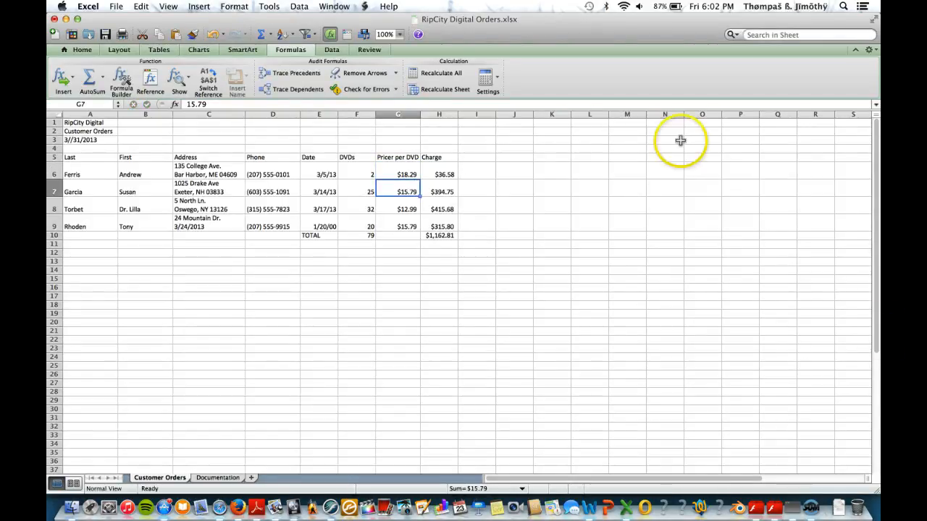
Undo the price change in cell G6 and redo it.
click(143, 7)
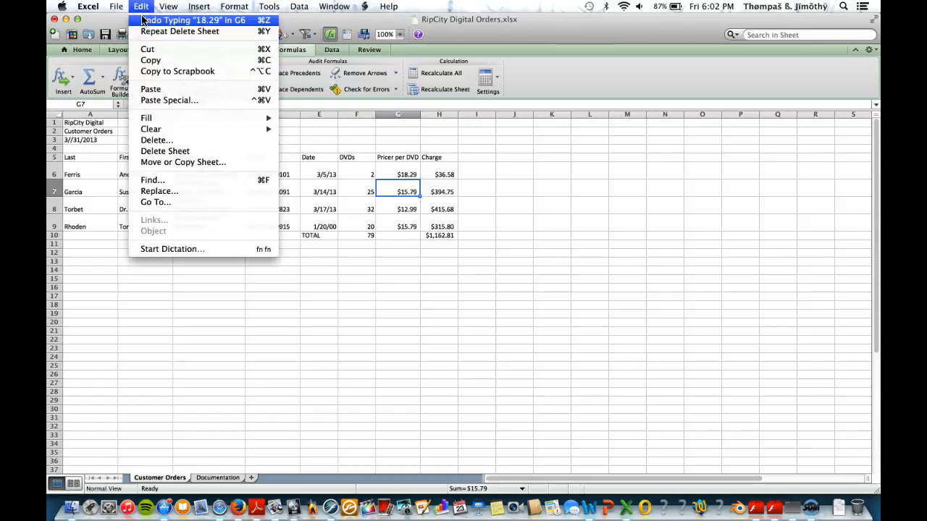
click(143, 20)
click(141, 7)
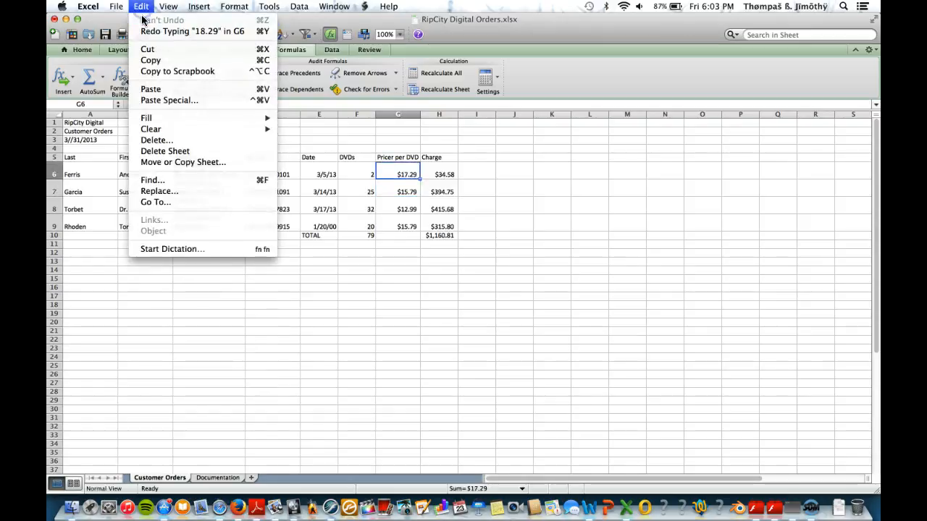
click(142, 5)
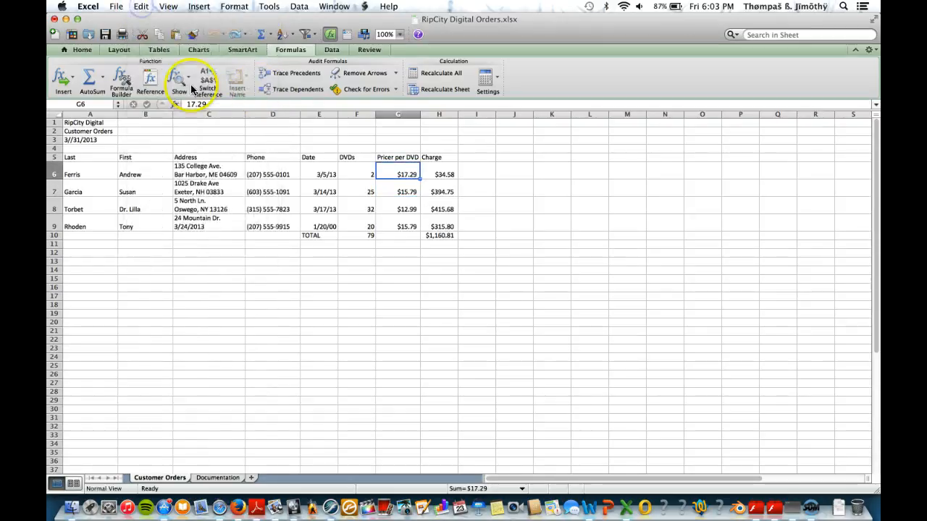
click(237, 34)
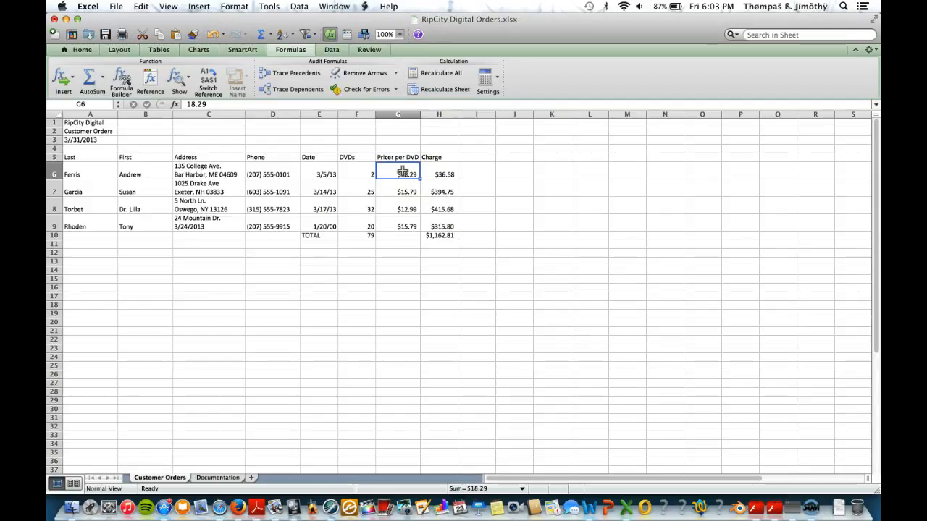
Replace every "Ave." with "Avenue" throughout the Customer Orders sheet.
click(81, 50)
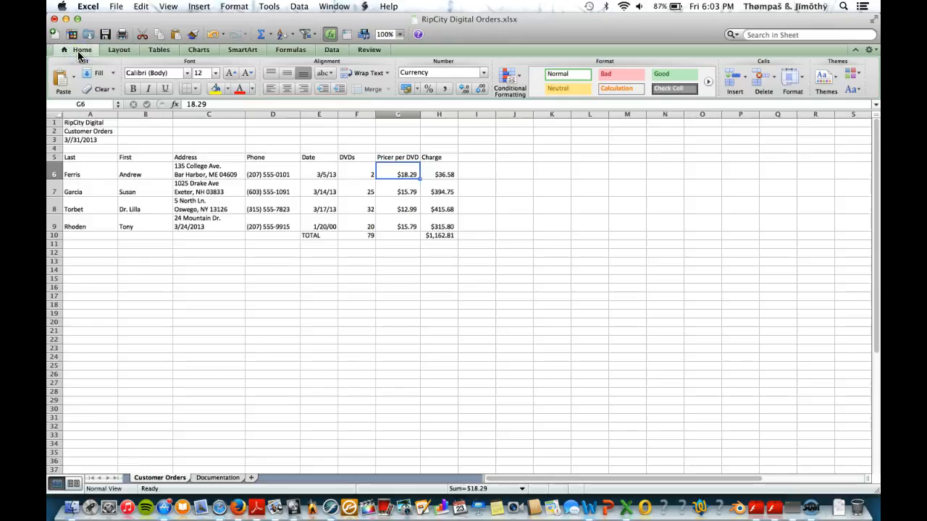
click(141, 8)
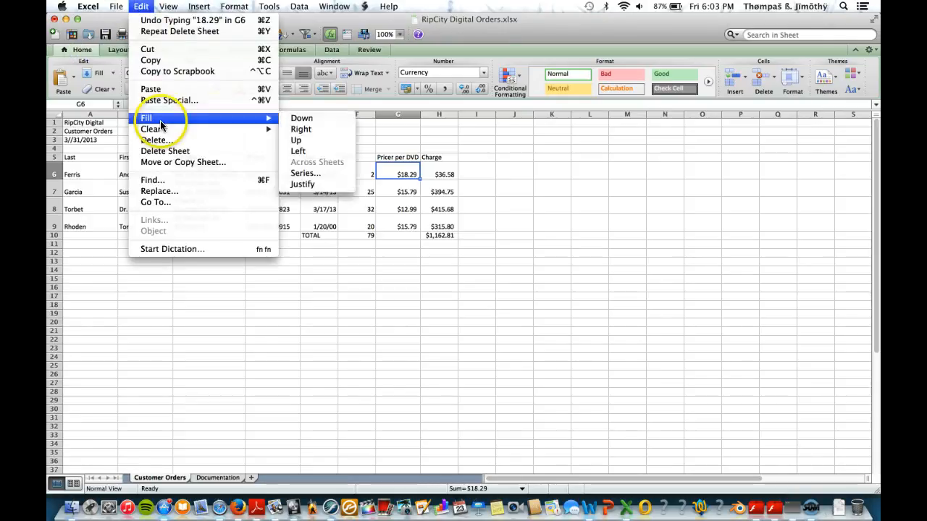
click(163, 192)
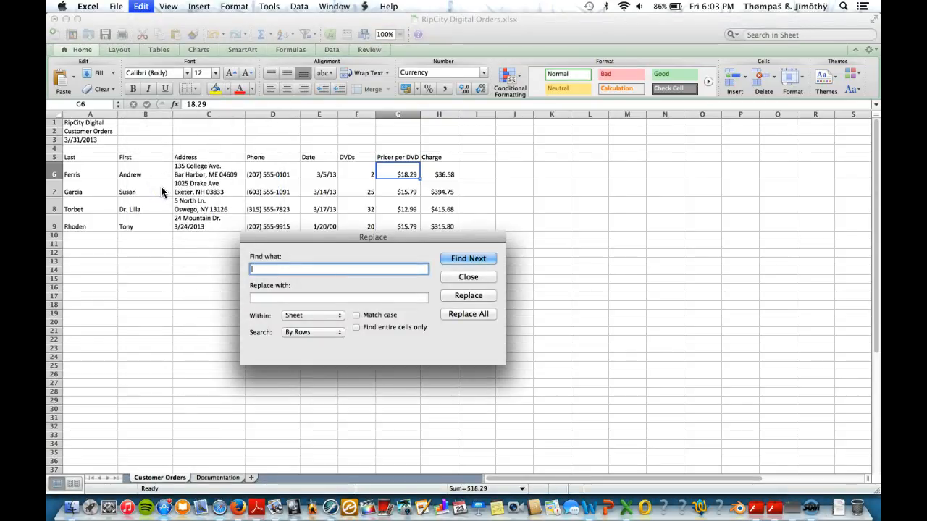
text(Ave.)
click(259, 297)
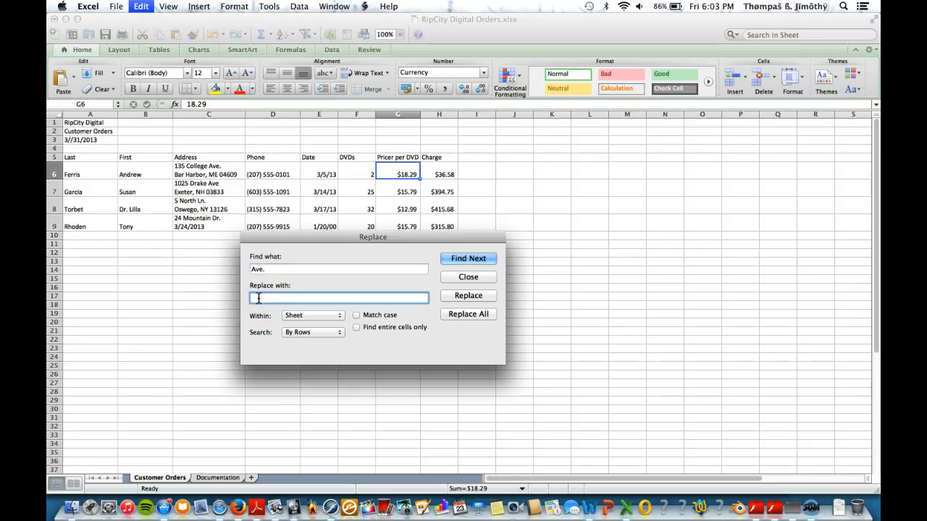
text(Avenue)
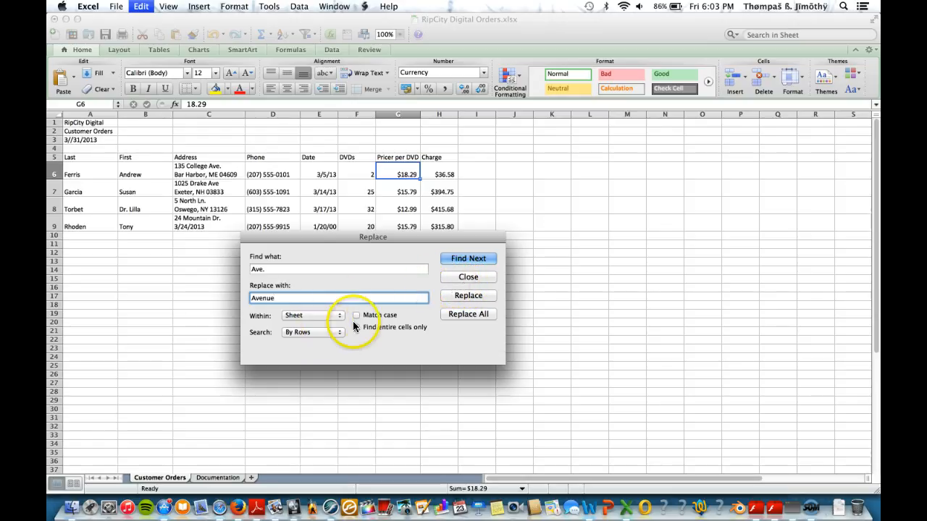
click(459, 315)
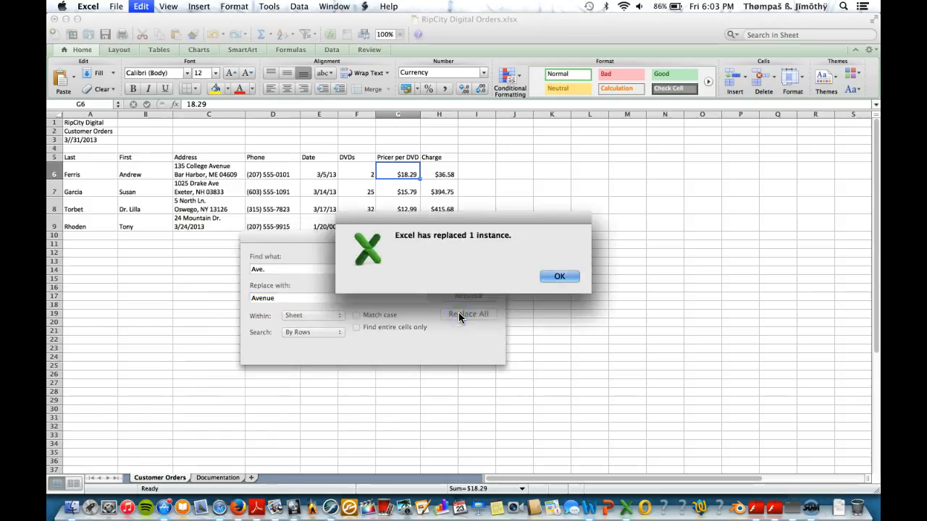
click(560, 276)
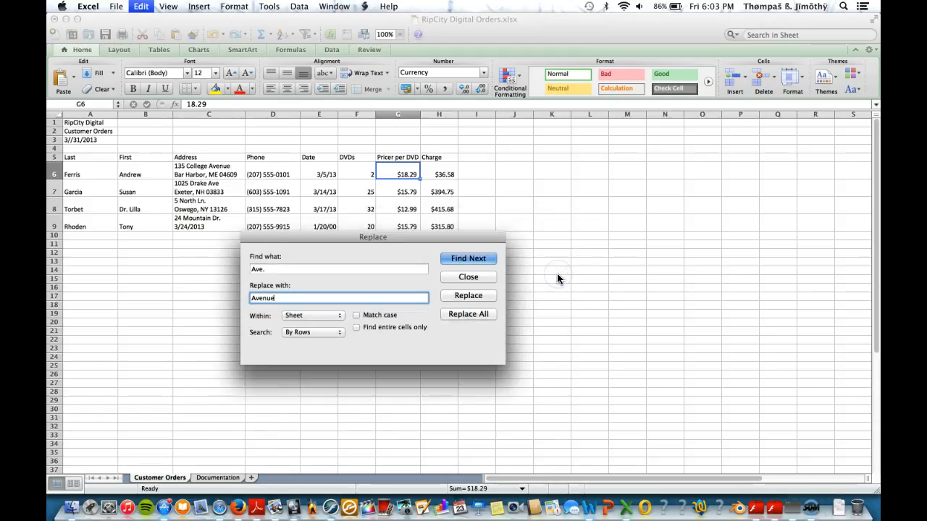
Replace every "Ln." with "Lane" throughout the Customer Orders sheet.
click(288, 269)
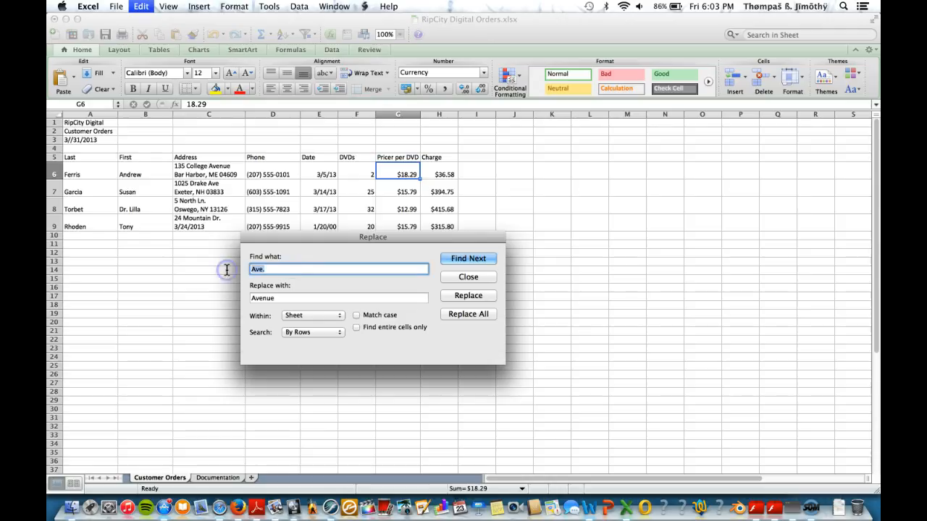
text(Ln.)
key(Tab)
text(La)
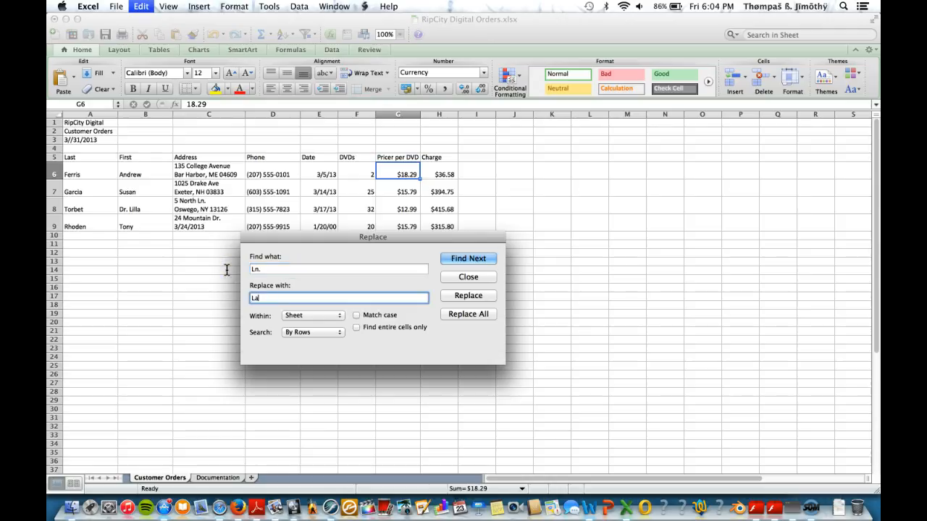
text(ne)
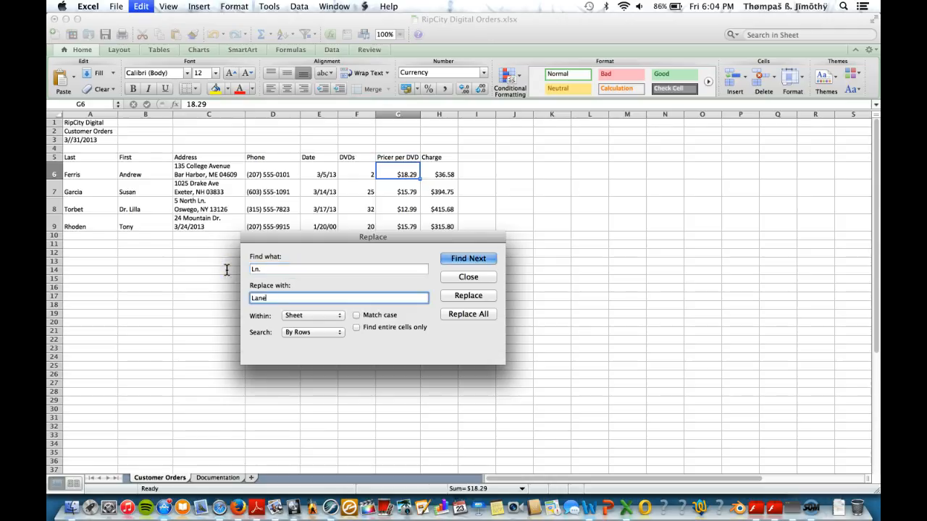
click(464, 315)
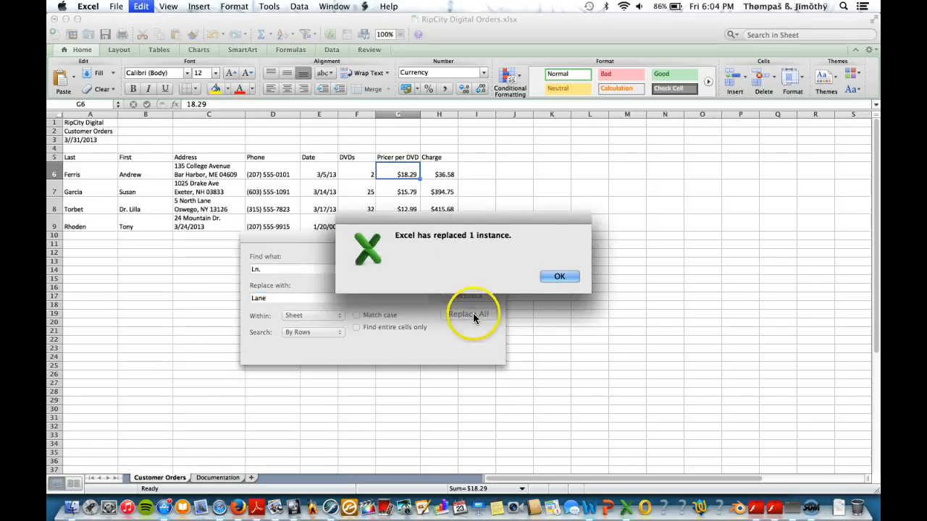
click(555, 274)
Find "Dr." and replace it with "Drive" only in the address in C9, skipping the title in B8, and close the replace dialog.
click(275, 269)
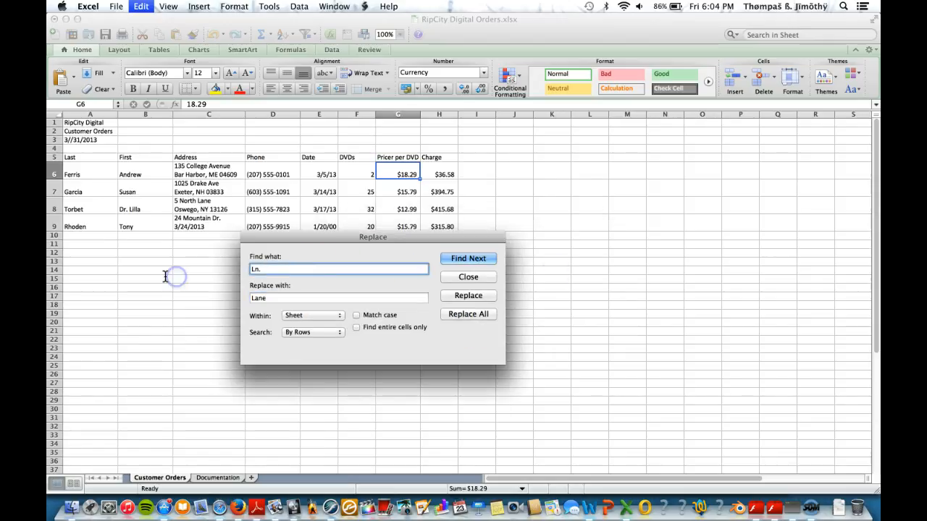
key(BackSpace)
key(BackSpace)
key(BackSpace)
text(Dr.)
key(Tab)
text(D)
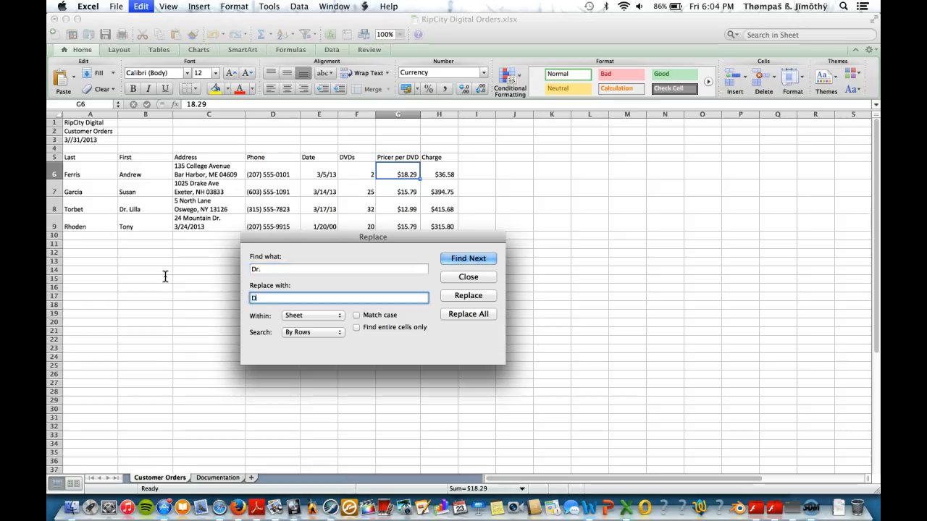
text(rive)
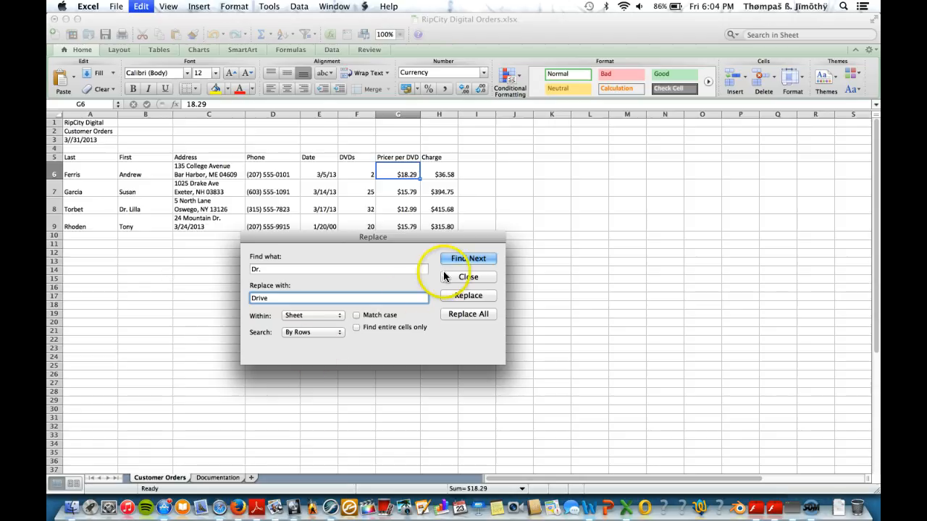
click(459, 261)
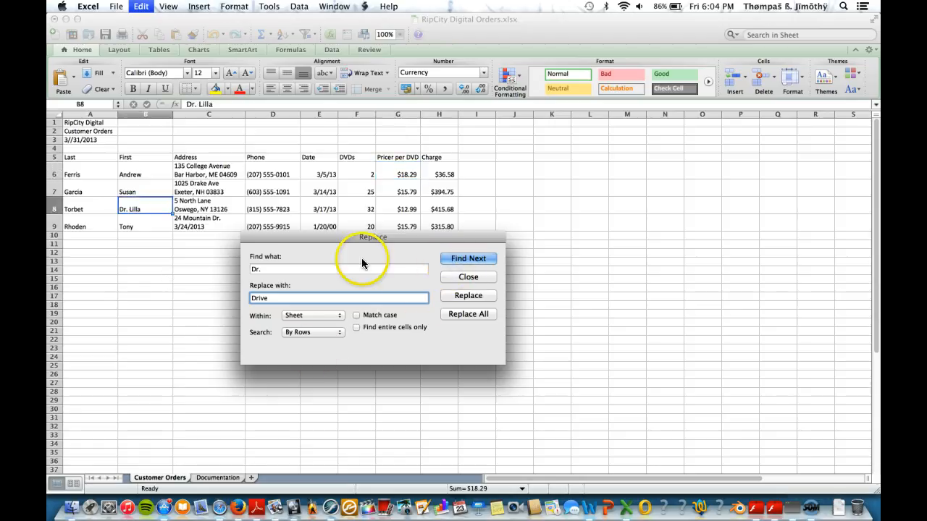
click(464, 259)
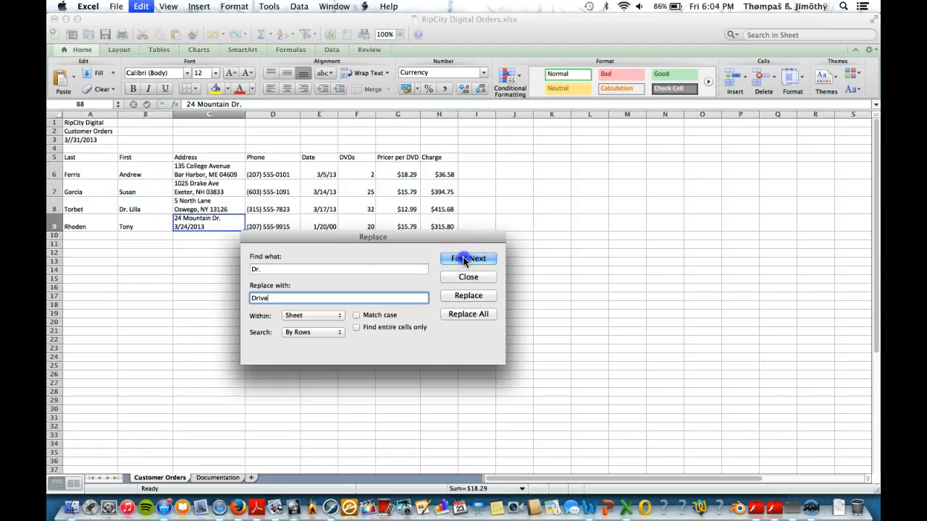
click(471, 297)
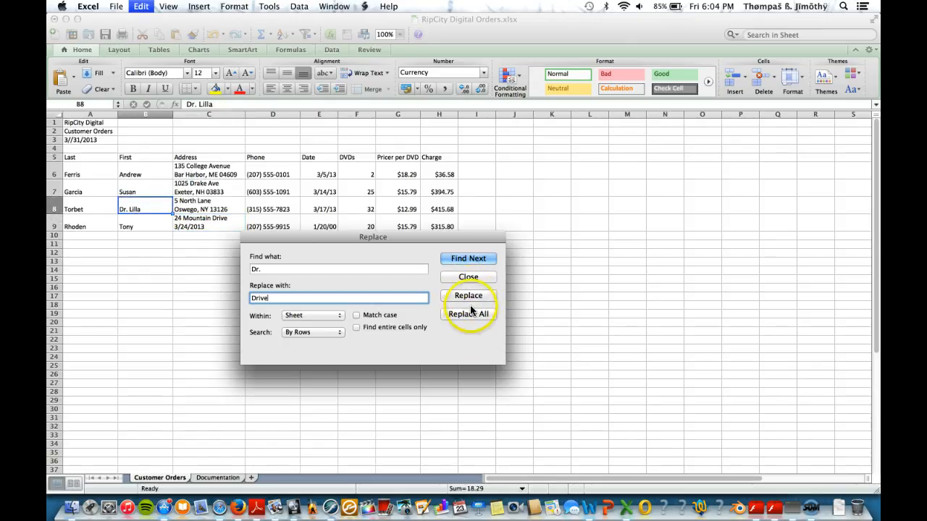
click(469, 277)
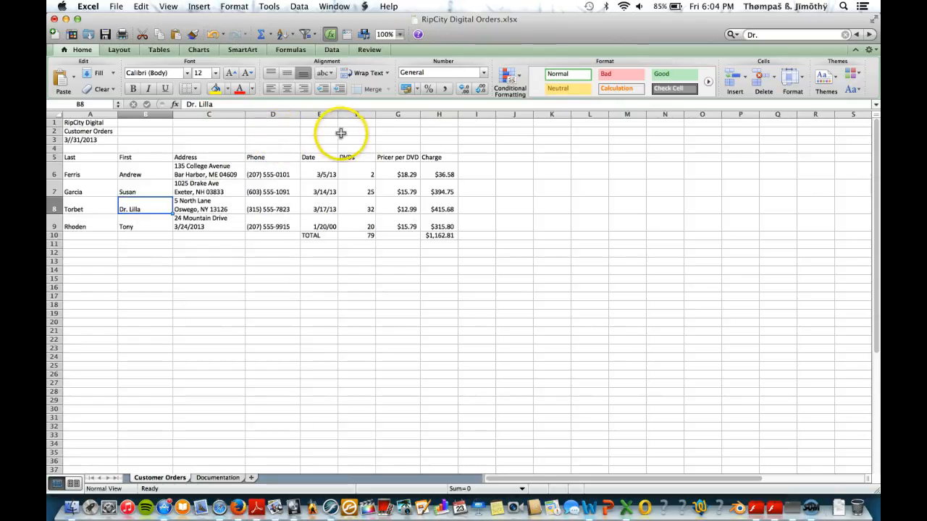
click(368, 50)
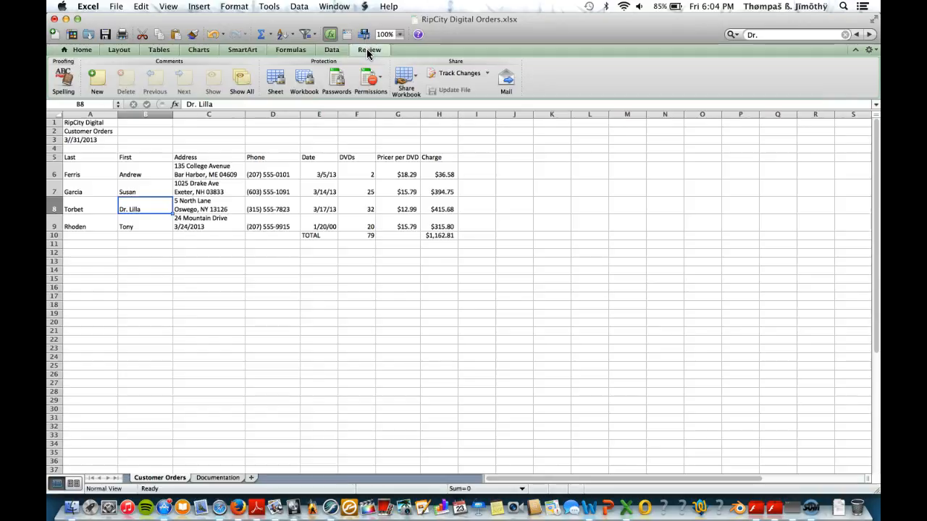
click(63, 78)
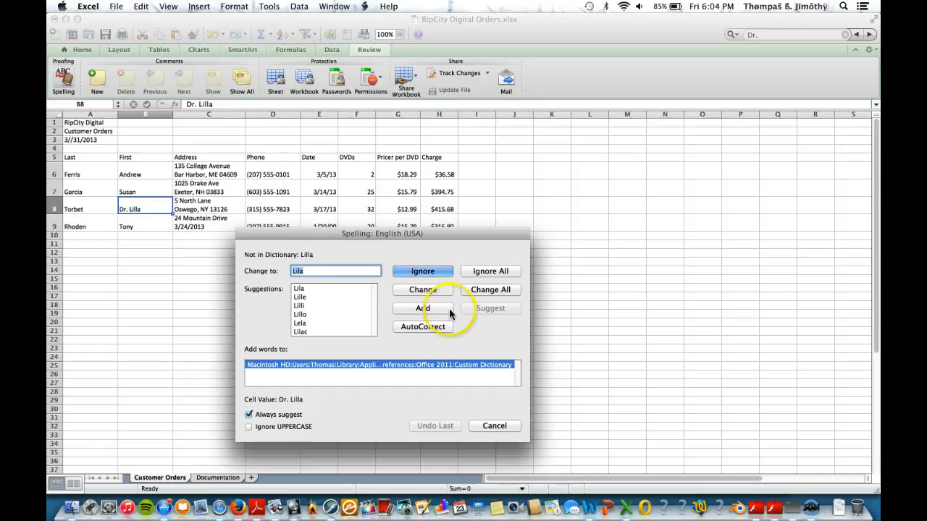
click(485, 272)
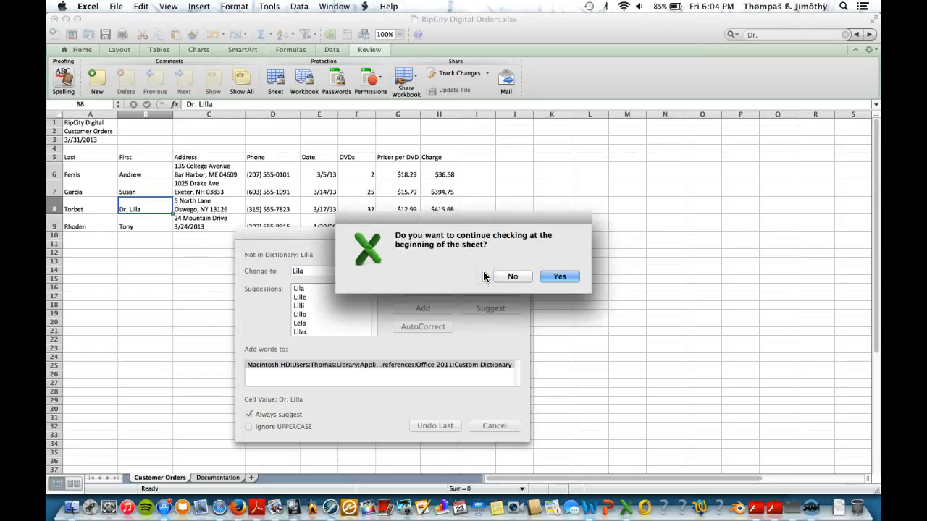
click(557, 281)
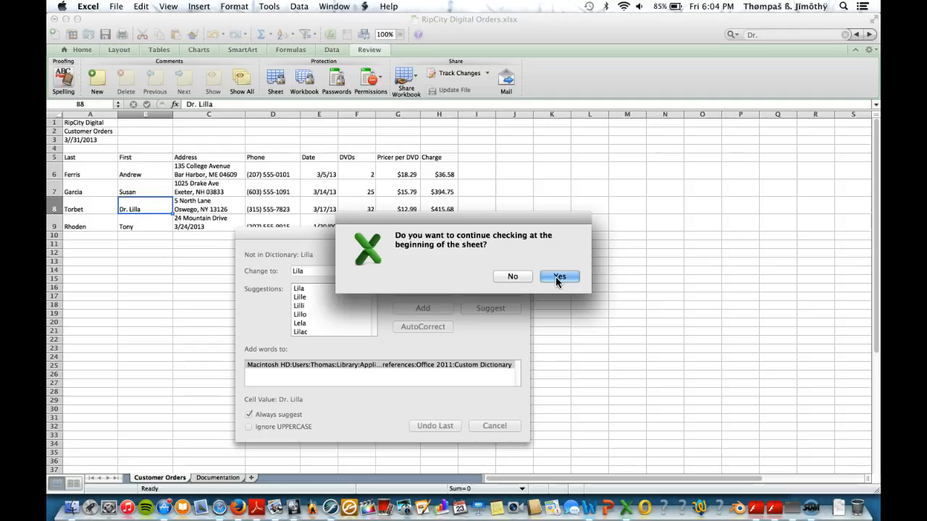
click(515, 280)
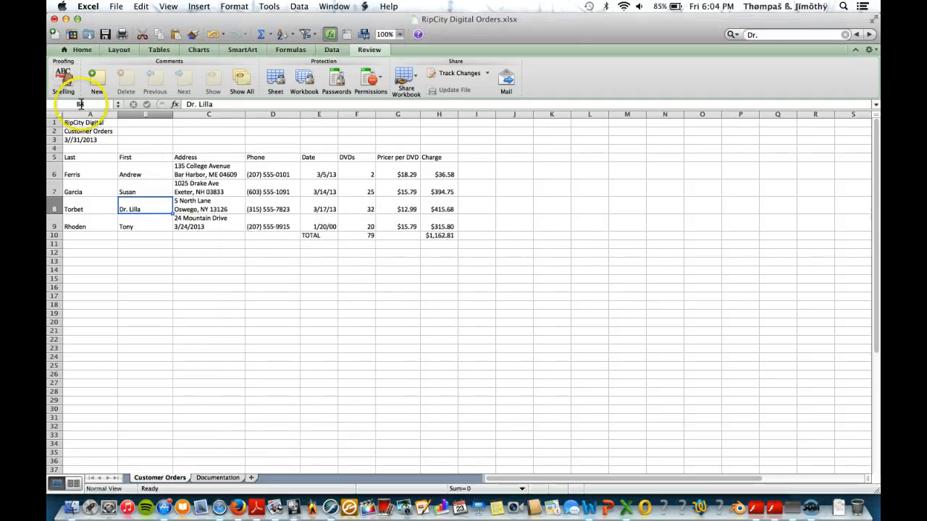
Start the spelling check, change the first name in B8 to the suggested spelling, and continue from the beginning of the sheet.
click(64, 88)
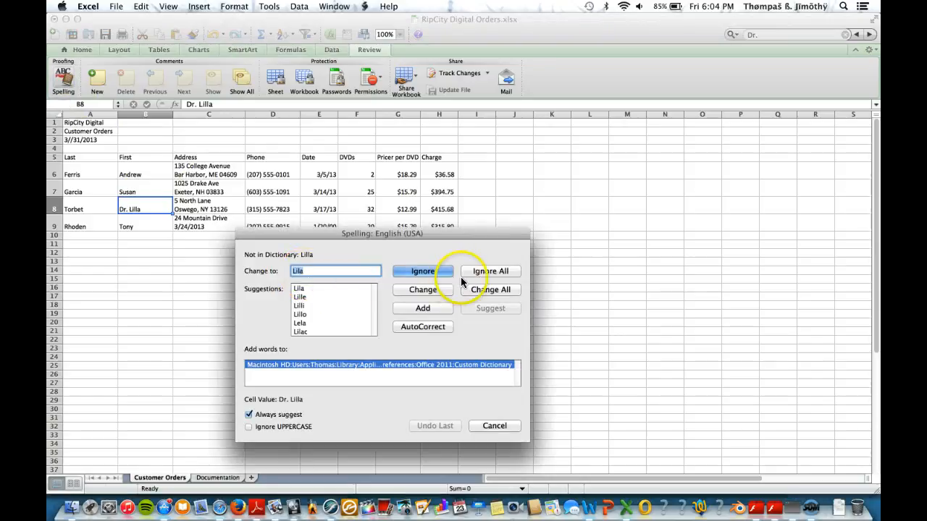
click(427, 291)
click(544, 278)
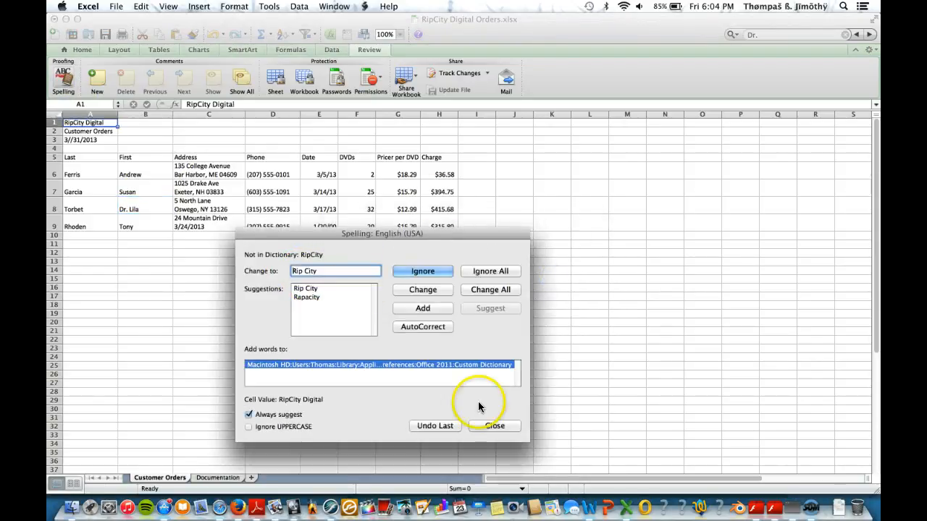
Ignore all occurrences of "RipCity", correct "Pricer" to "Price" in the G5 heading, and end the spelling check.
click(499, 425)
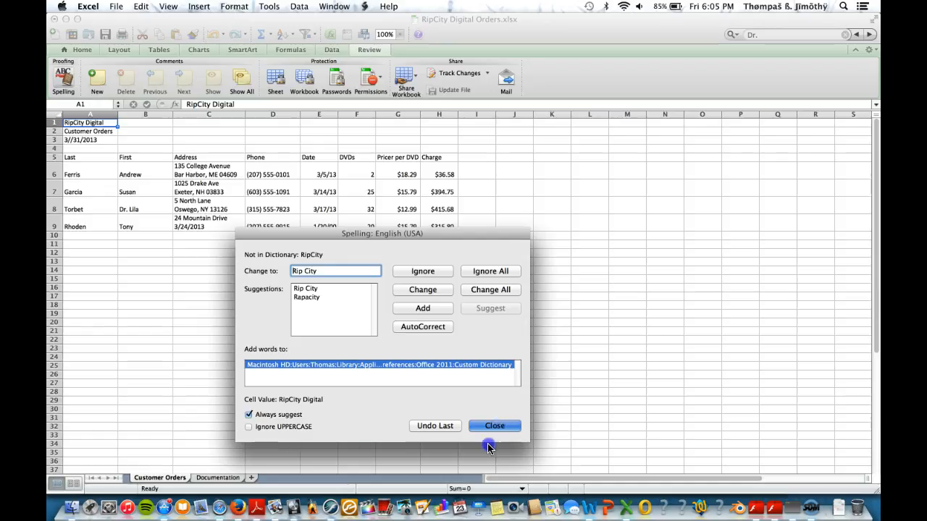
click(489, 271)
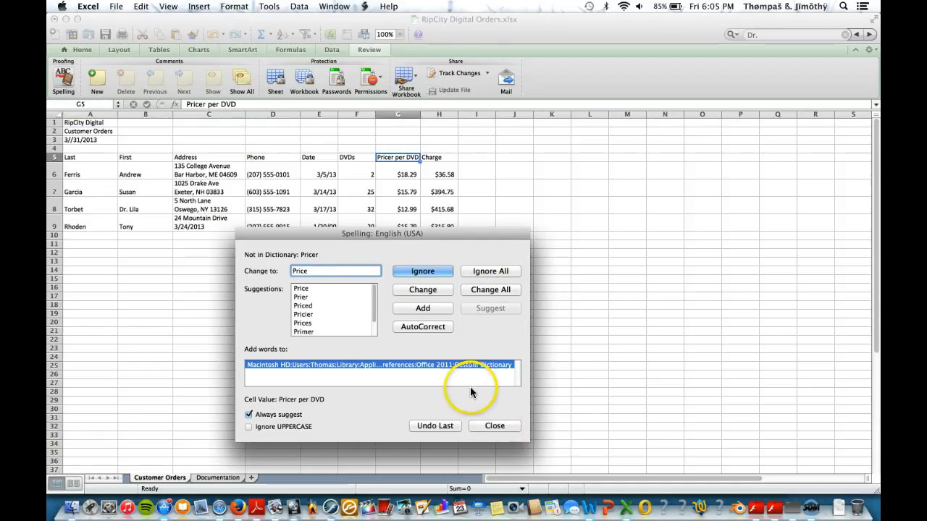
click(423, 290)
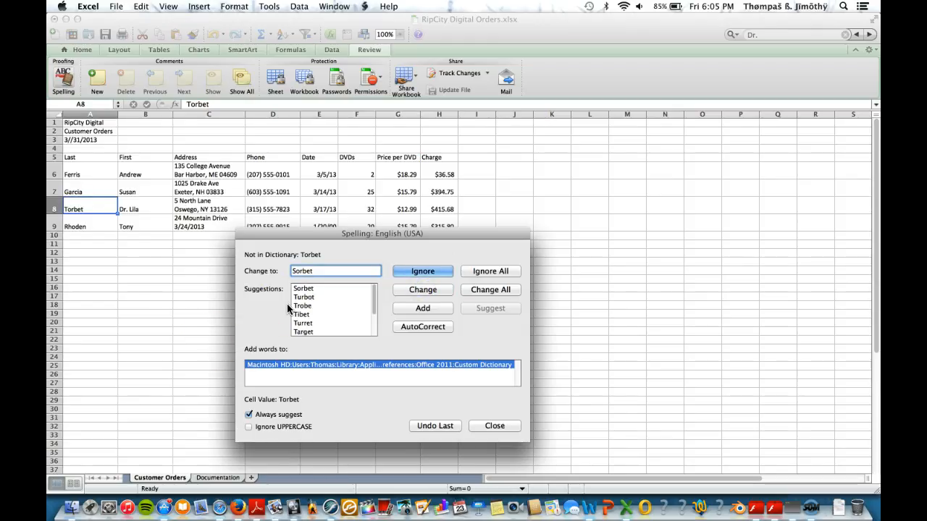
click(481, 428)
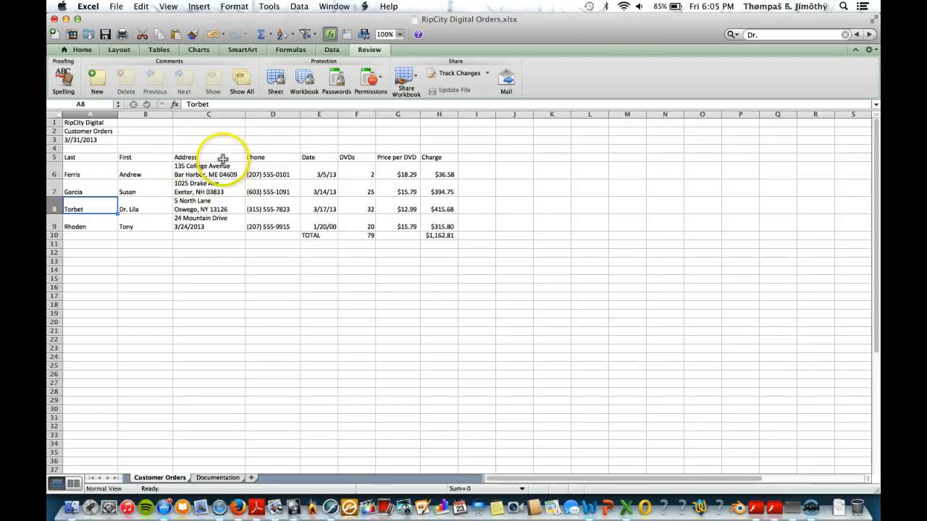
Show the Customer Orders sheet in Page Layout view at 75% zoom.
click(117, 50)
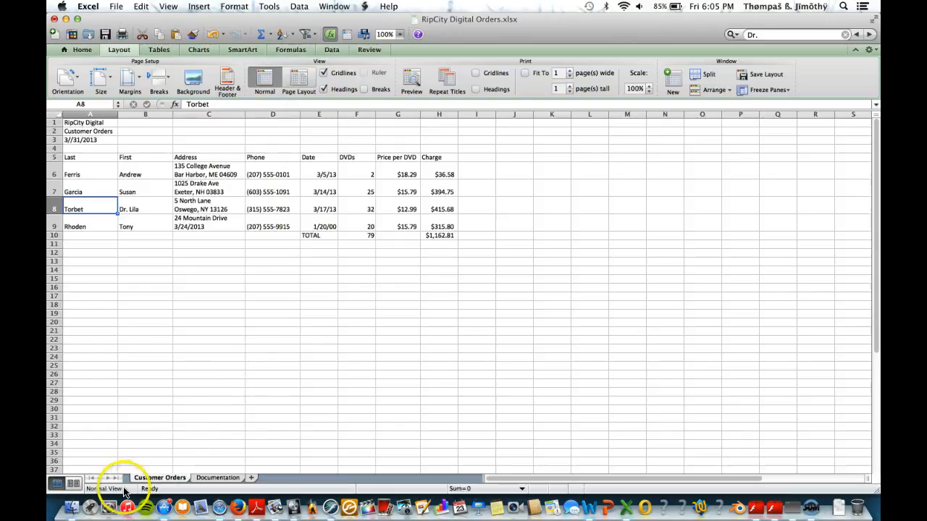
click(74, 483)
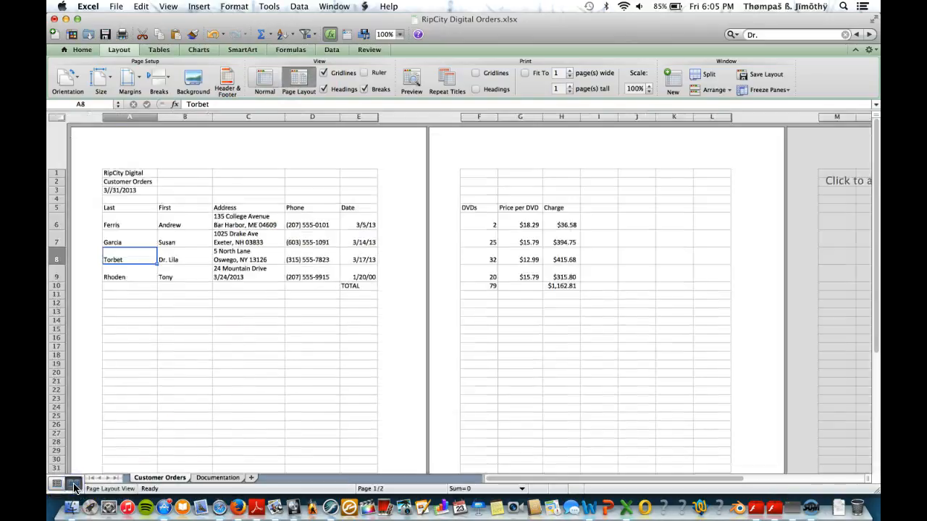
click(56, 483)
click(72, 483)
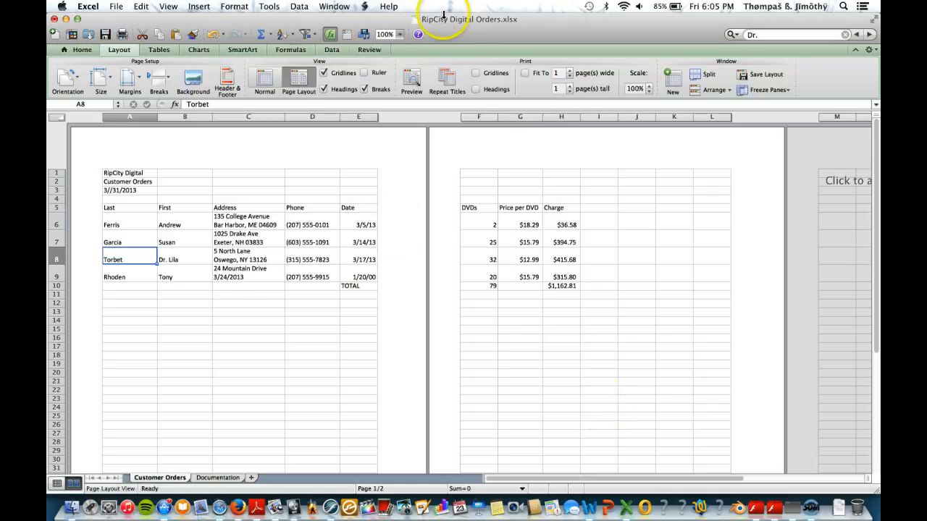
click(399, 34)
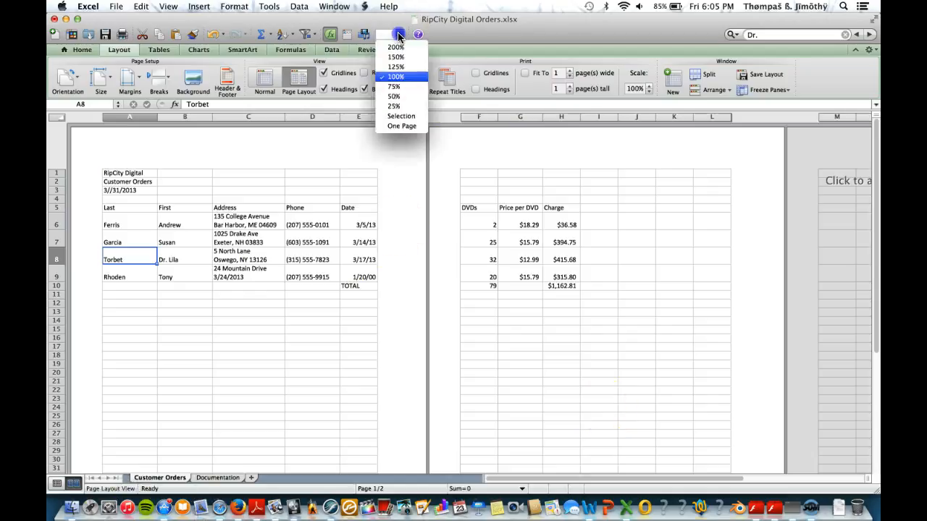
click(394, 88)
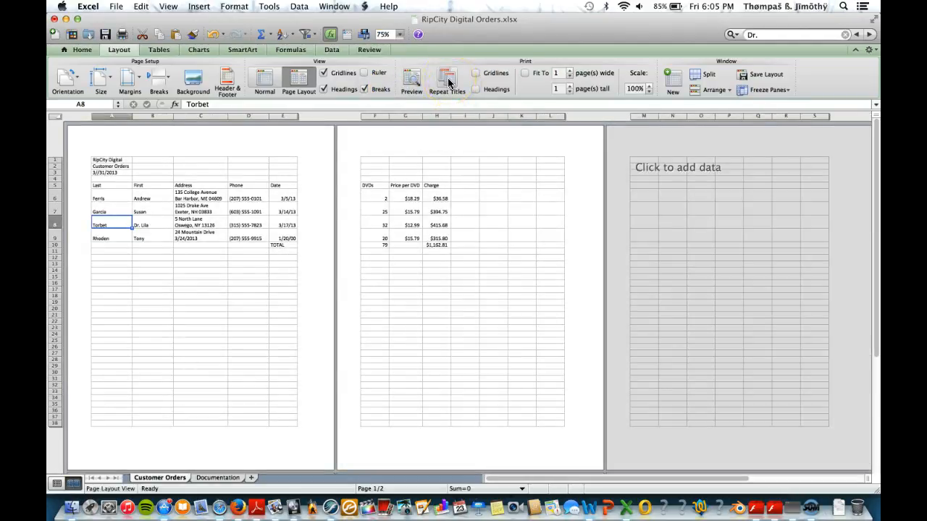
Set the Customer Orders sheet to a custom magnification of 60%.
click(323, 7)
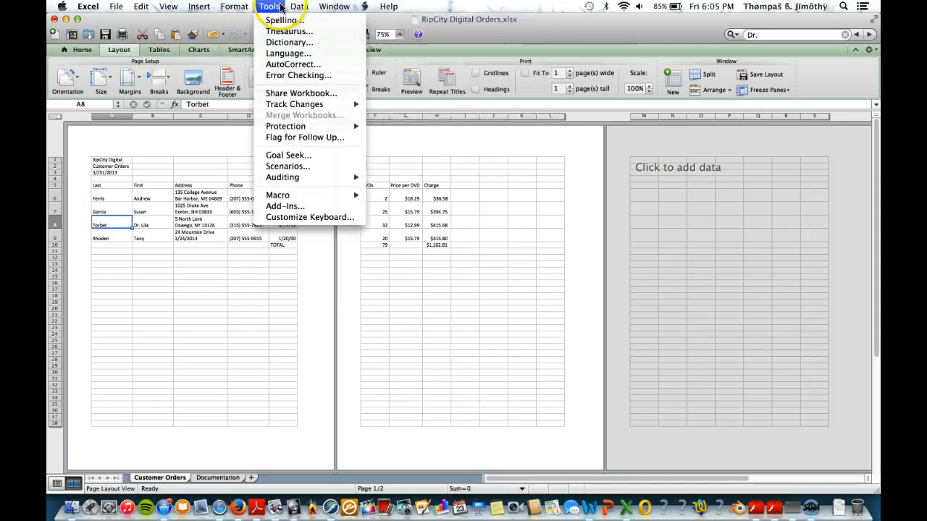
mouse_move(173, 9)
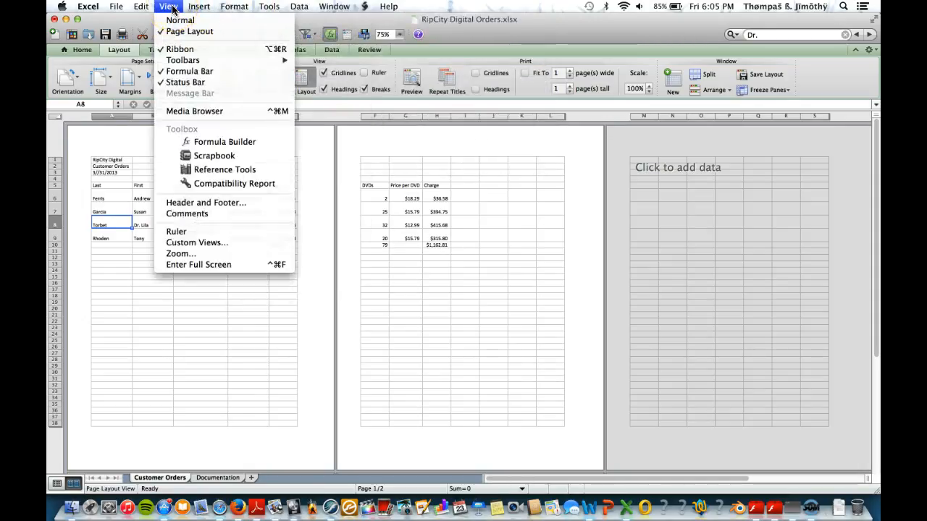
click(181, 225)
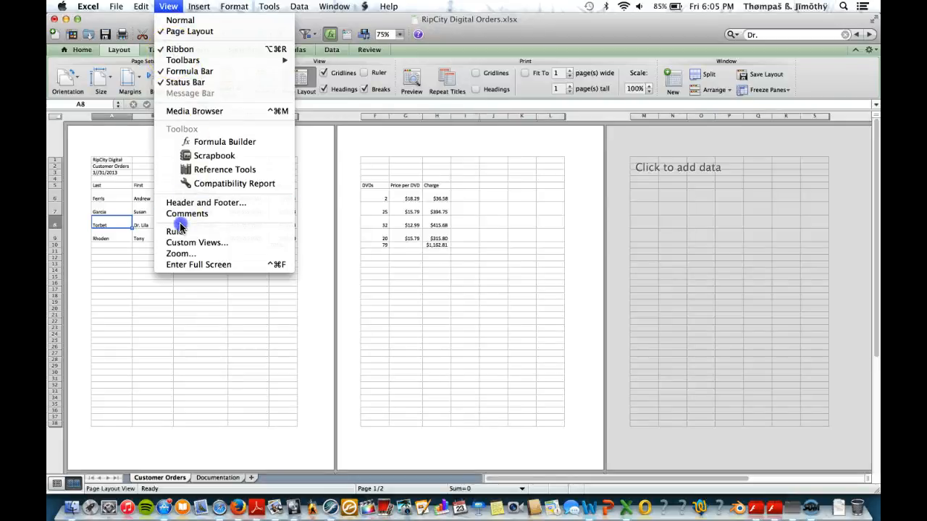
click(171, 9)
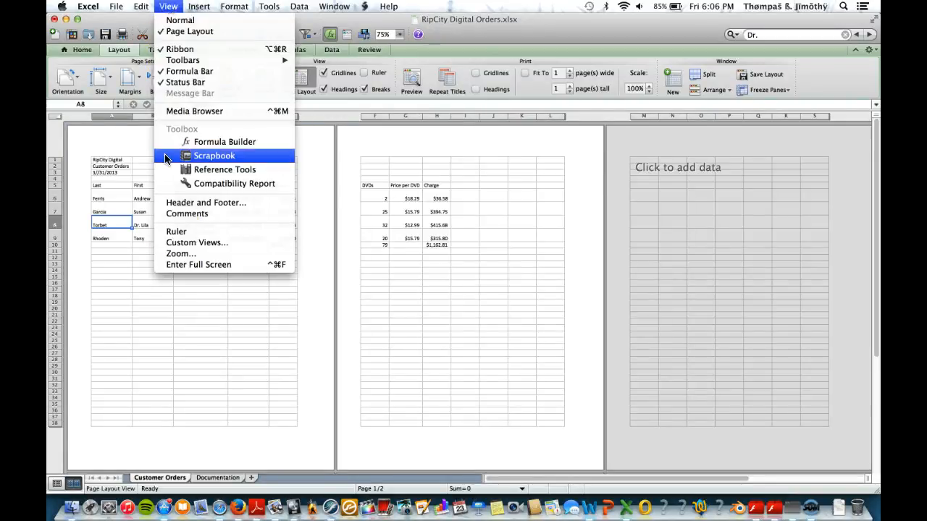
click(176, 253)
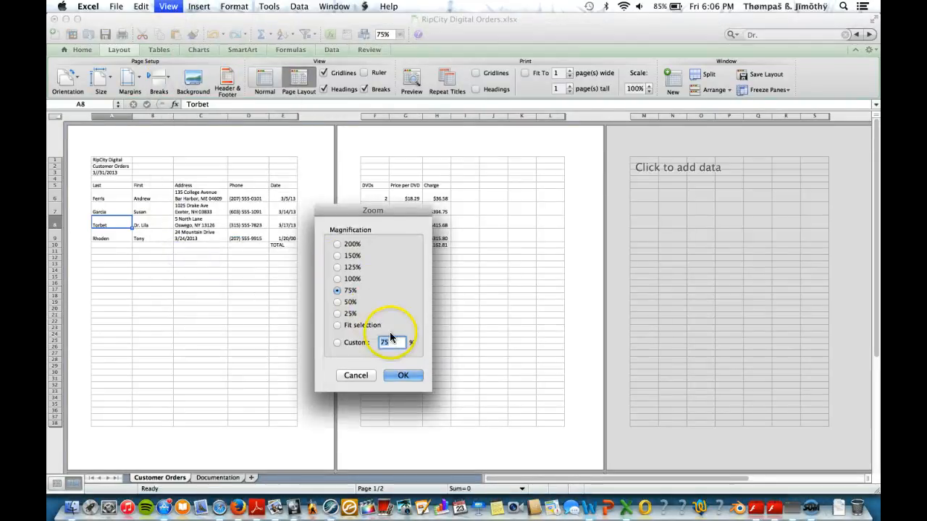
click(339, 346)
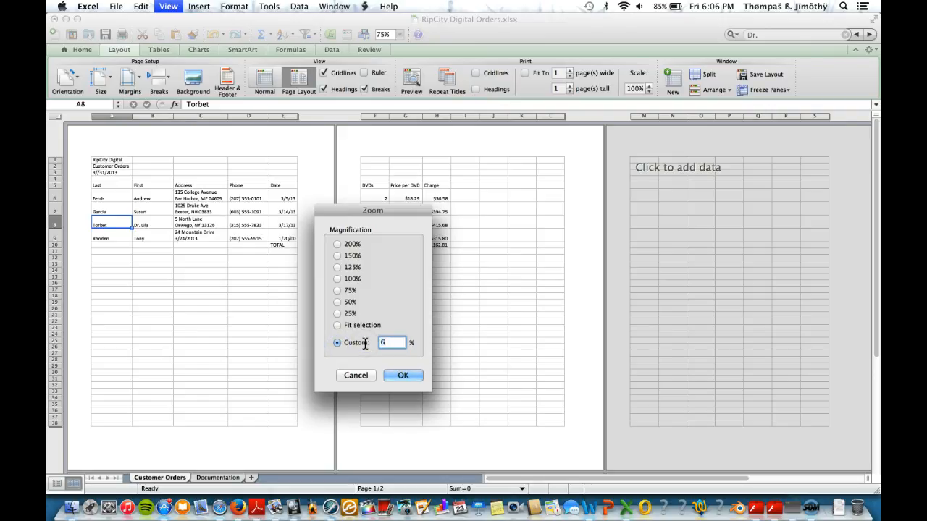
click(414, 376)
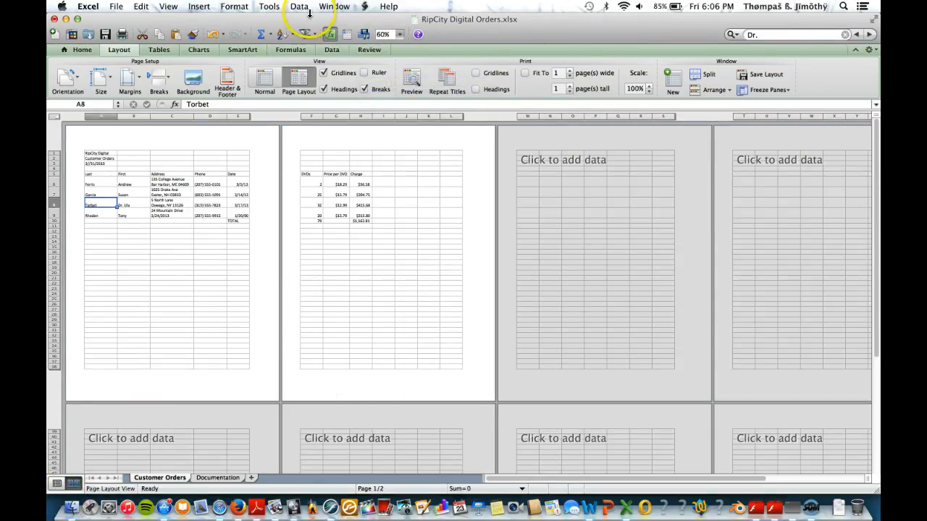
Check the print settings and quick preview of the Customer Orders sheet, and leave without printing.
click(168, 6)
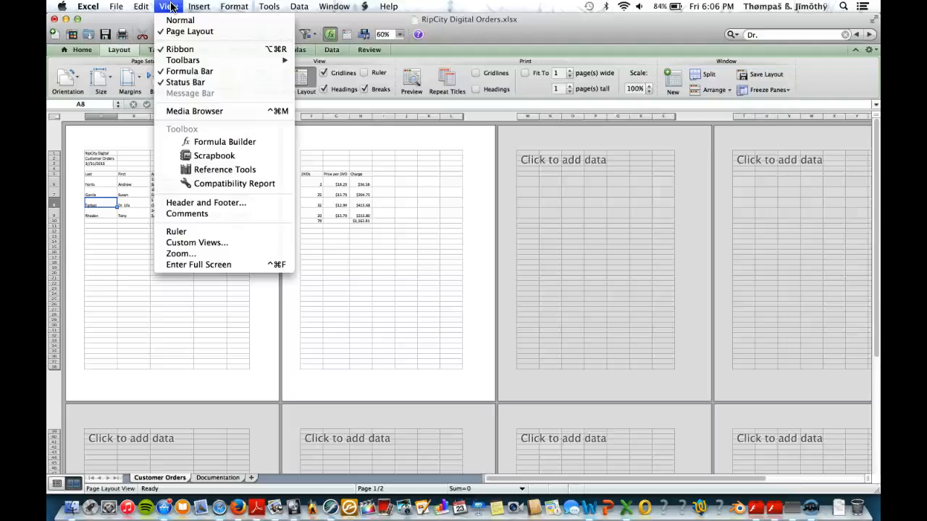
click(171, 7)
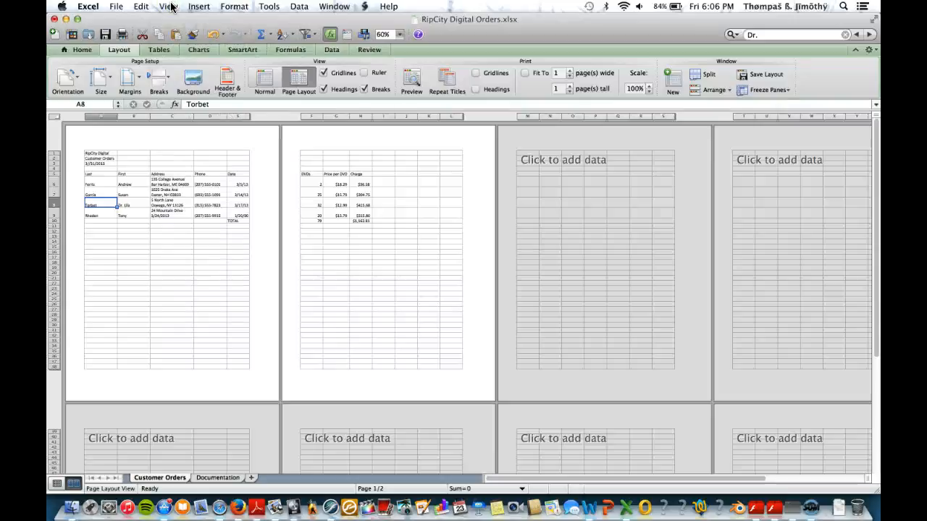
click(336, 6)
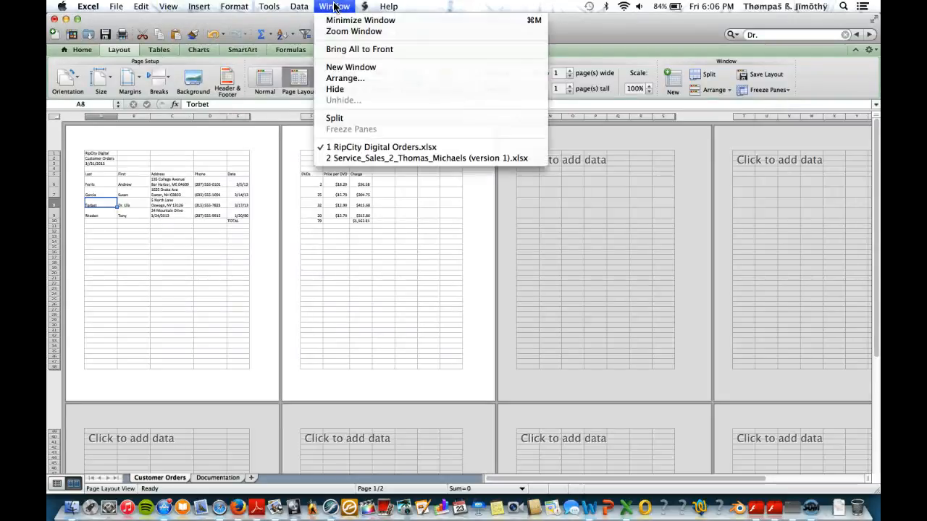
click(119, 8)
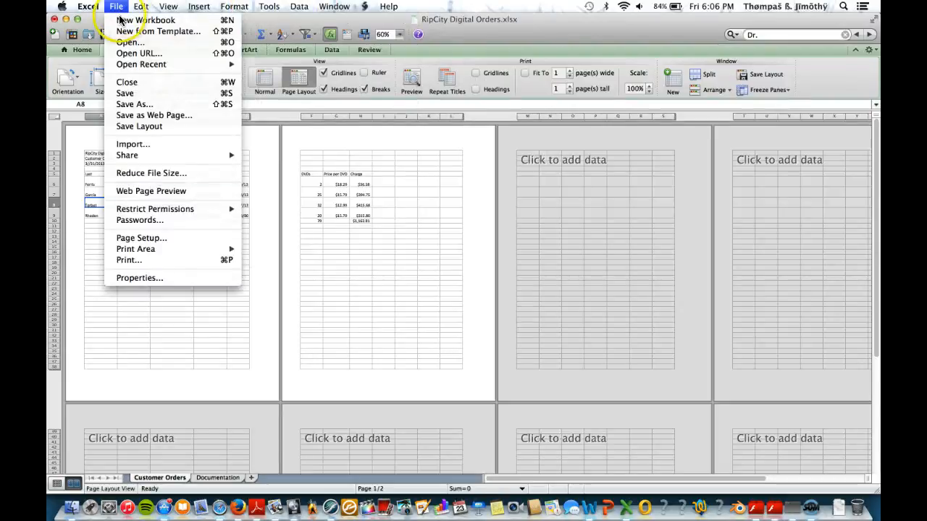
click(130, 261)
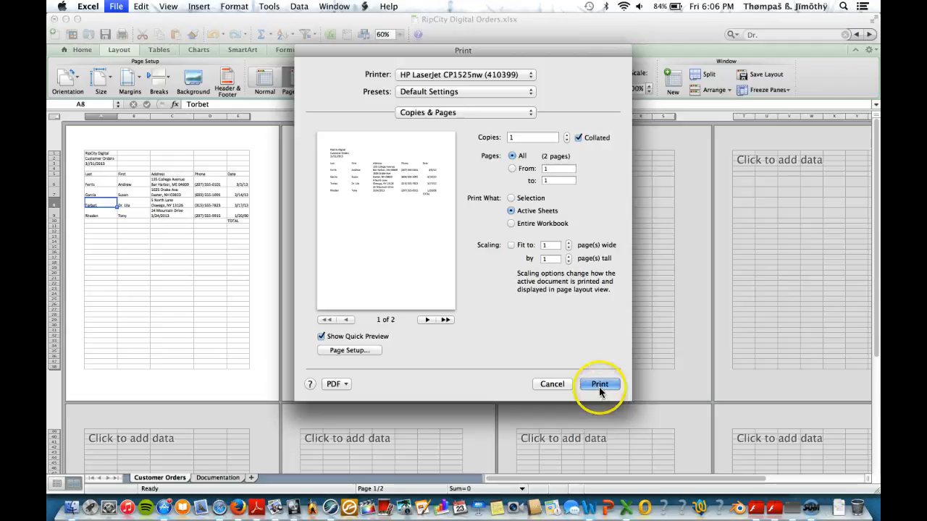
click(552, 384)
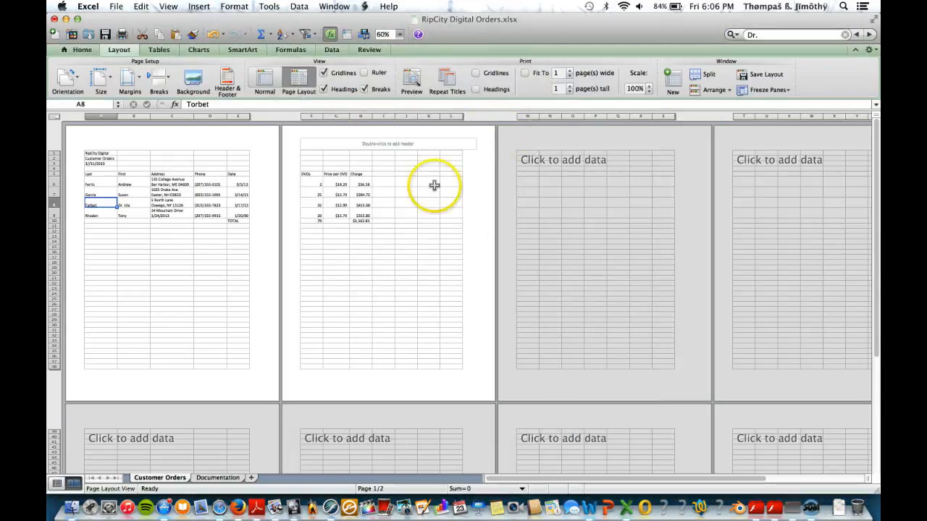
Return the sheet to Normal view and move the first vertical page break between columns D and E.
click(58, 484)
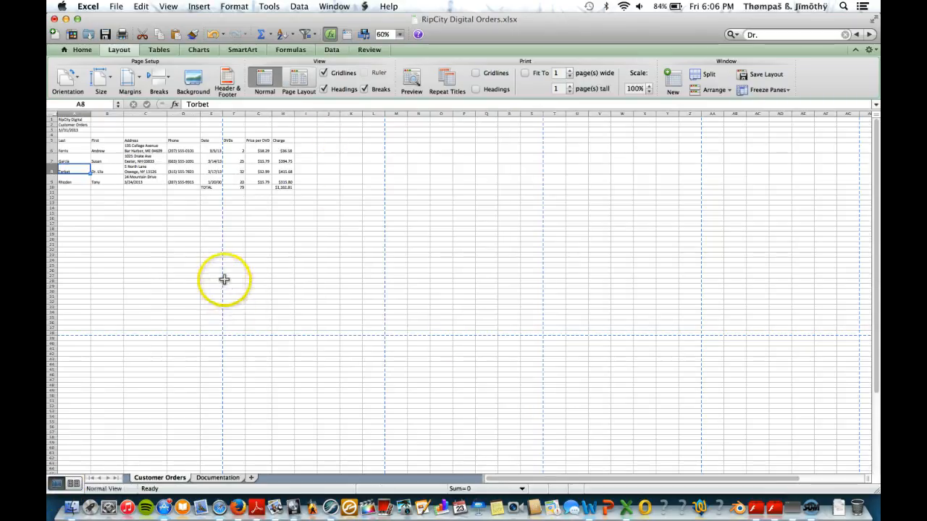
drag(224, 270, 225, 231)
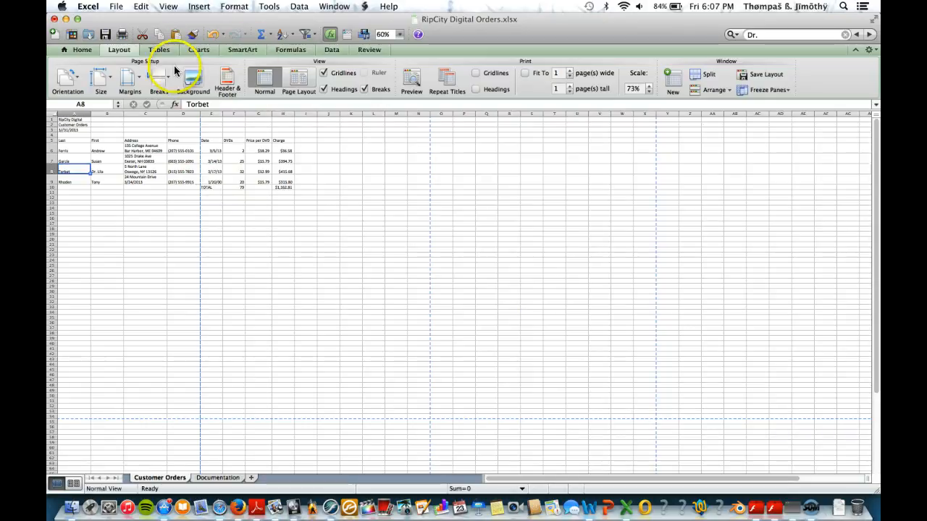
Change the page orientation to landscape and move the first vertical page break to just after the Charge column.
click(68, 78)
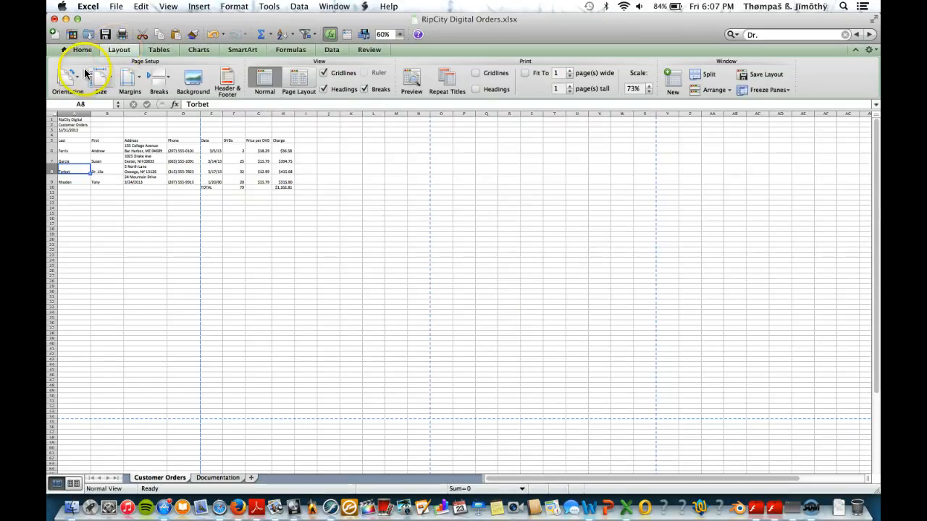
click(89, 106)
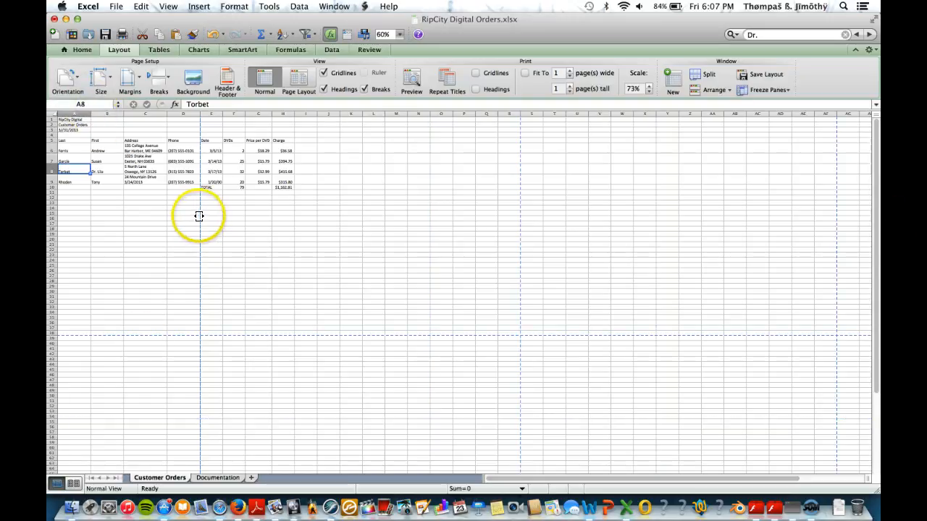
drag(199, 212, 304, 201)
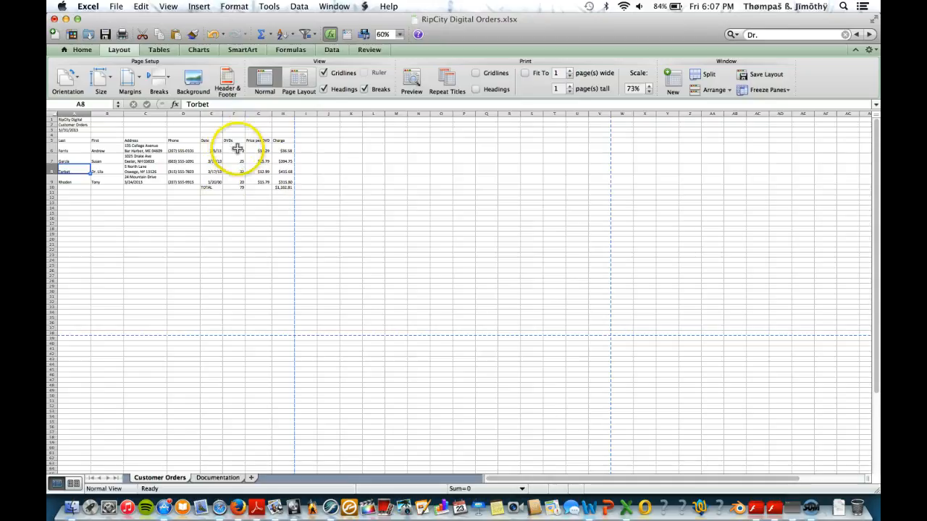
Examine the landscape page in the print preview and cancel the print.
click(120, 8)
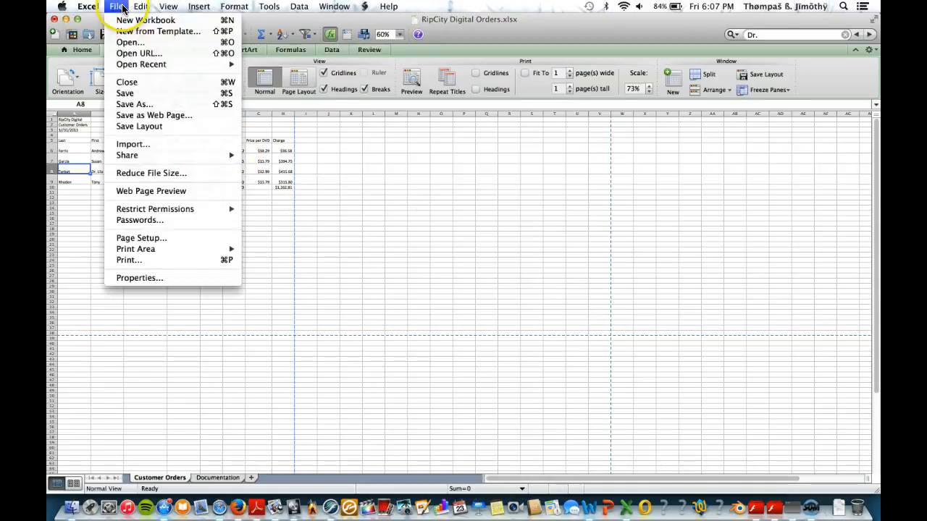
click(150, 260)
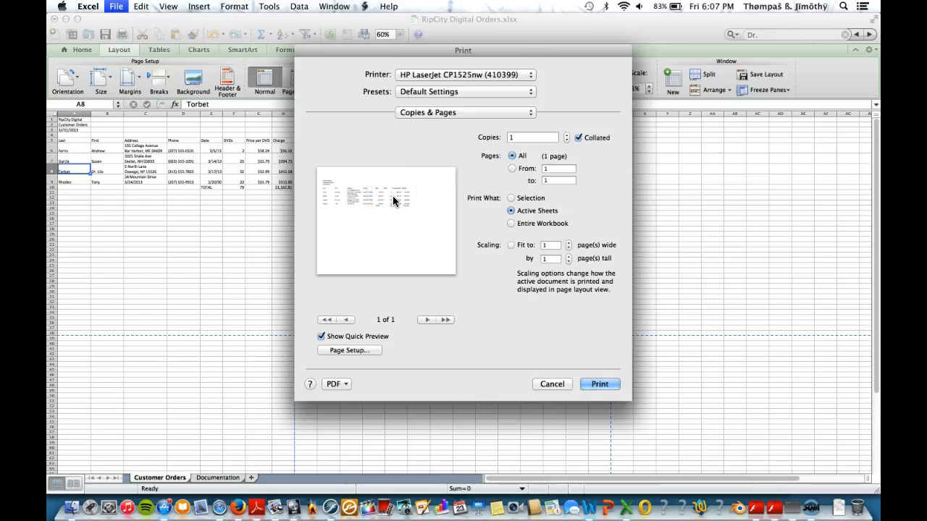
click(552, 383)
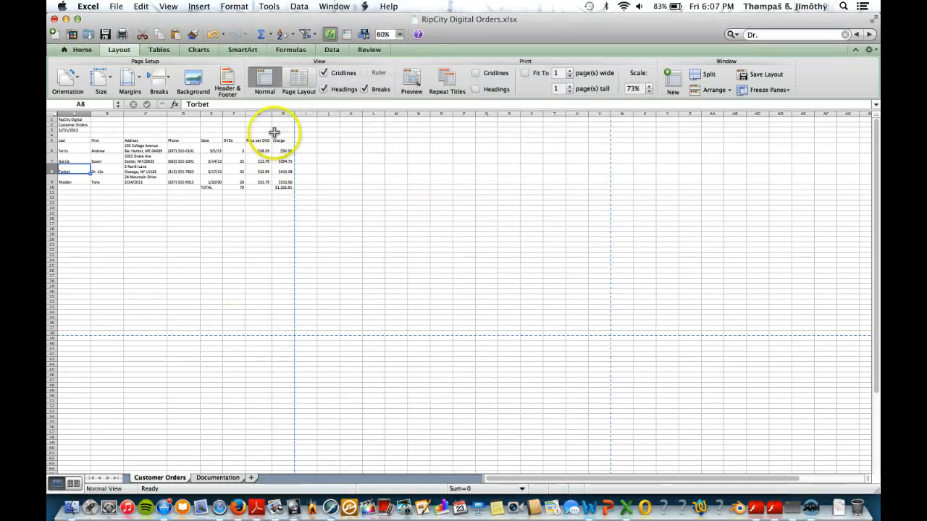
Set the worksheet zoom to 100%.
click(399, 35)
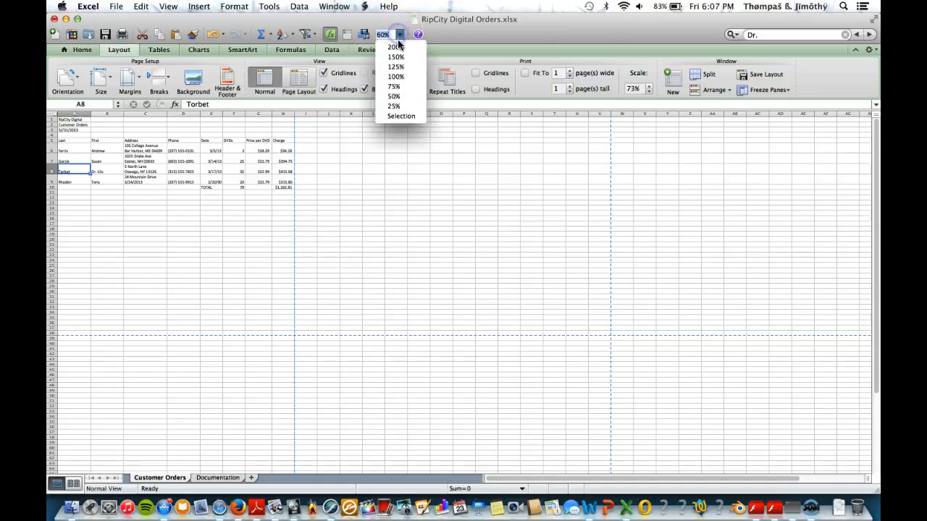
click(398, 77)
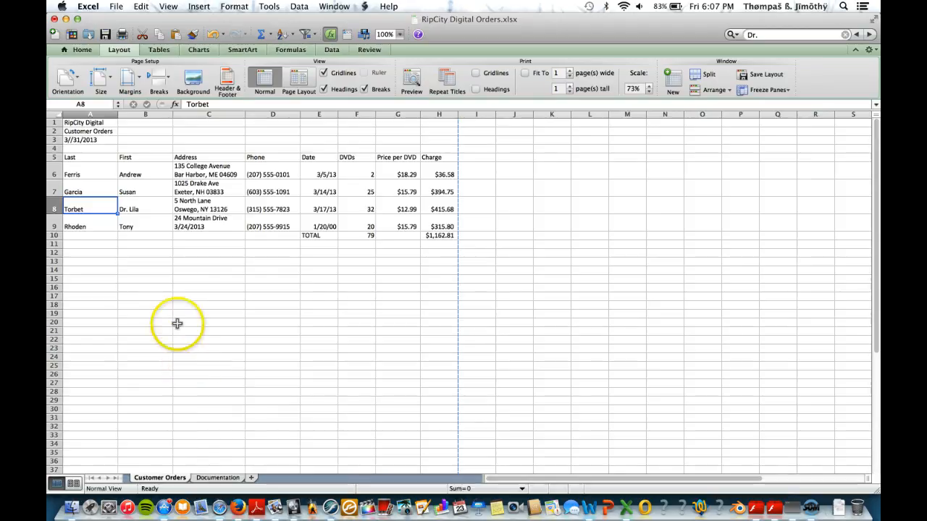
Display the worksheet's formulas instead of values, inspect the charge formula in H6, and switch back to values.
key(ctrl+grave)
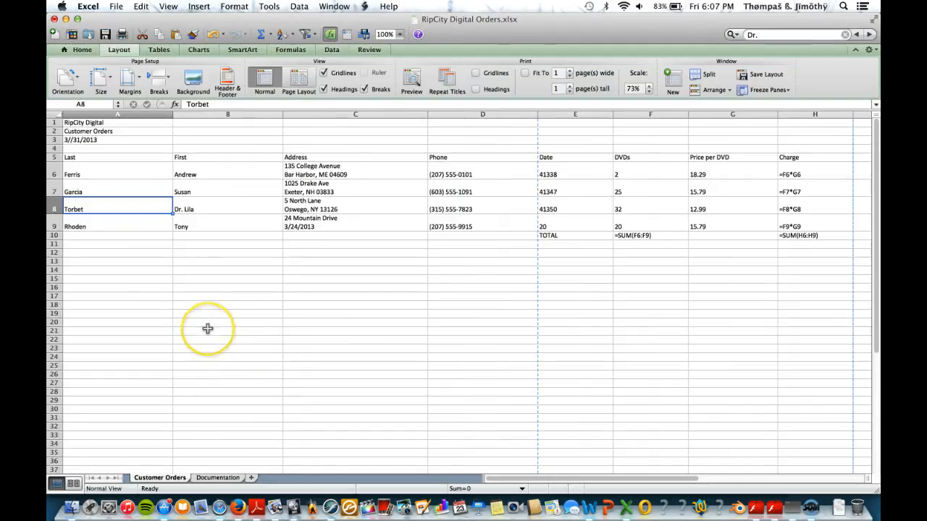
click(791, 174)
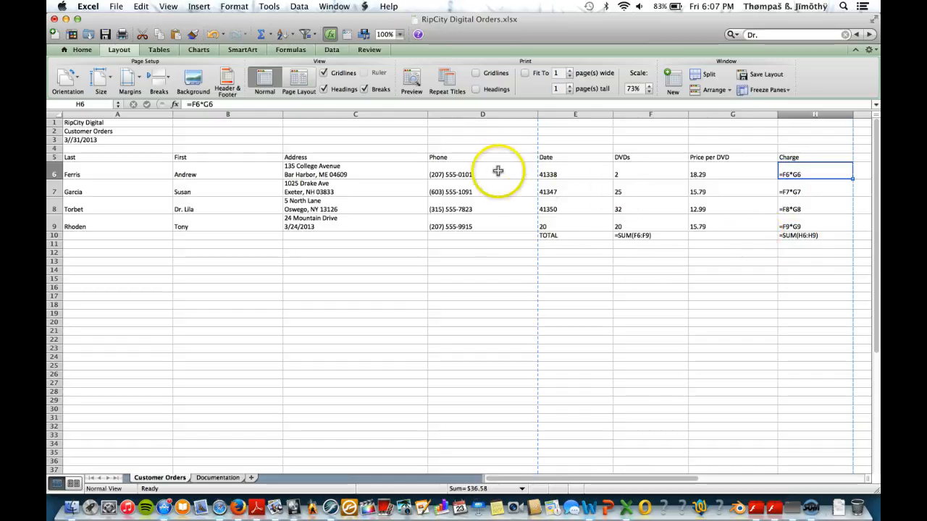
key(ctrl+grave)
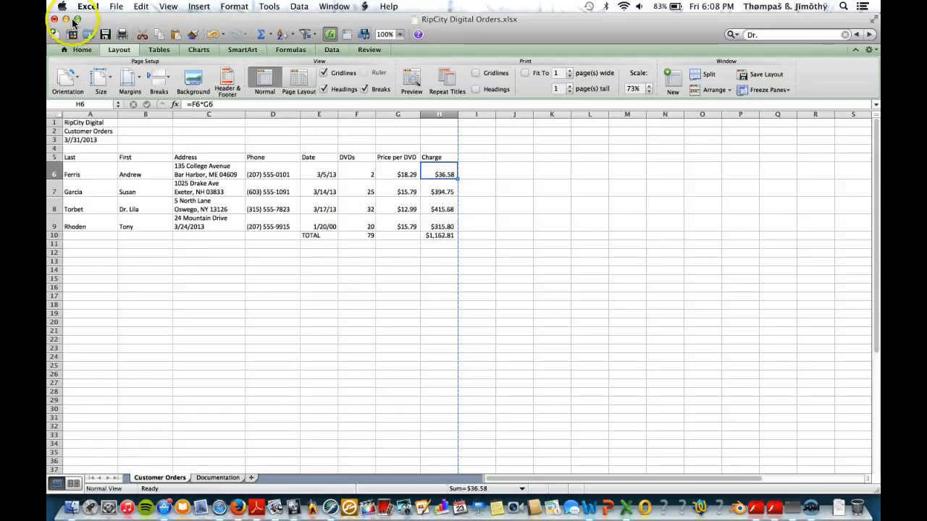
Save the RipCity Digital Orders workbook.
click(105, 35)
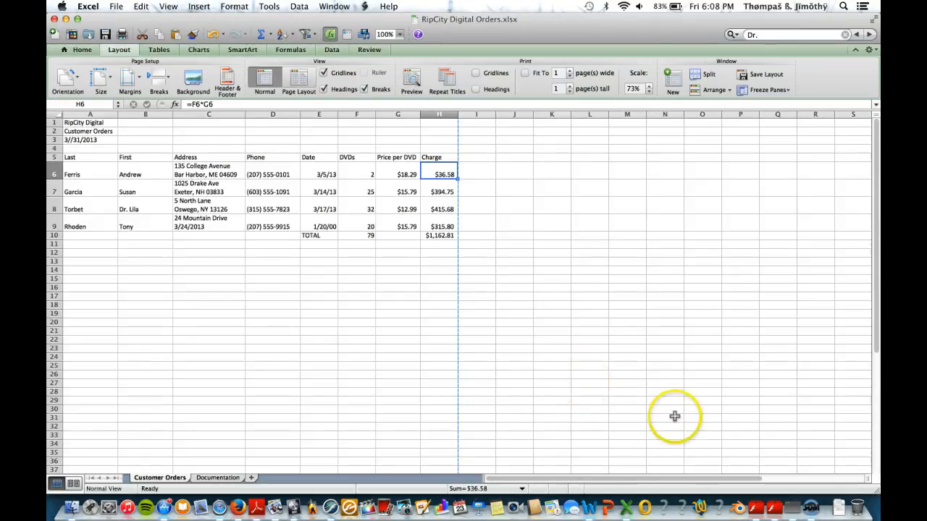
click(810, 511)
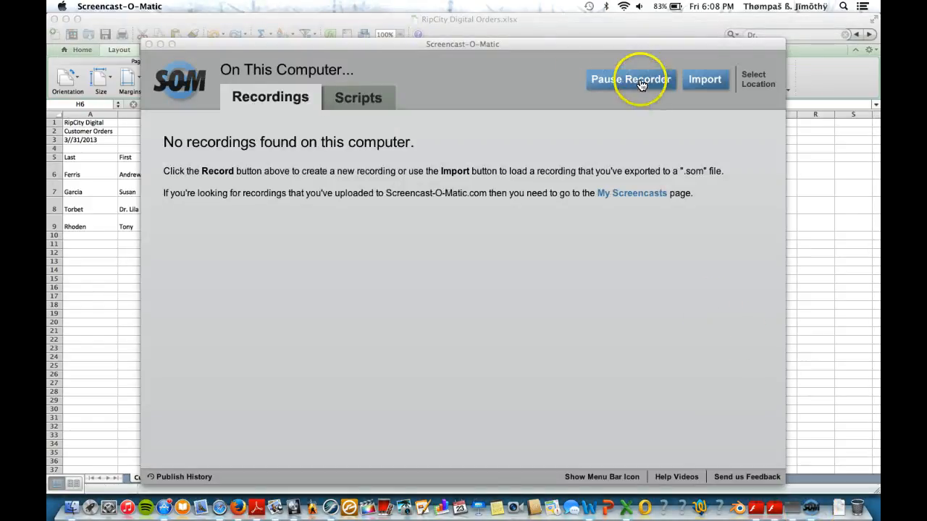